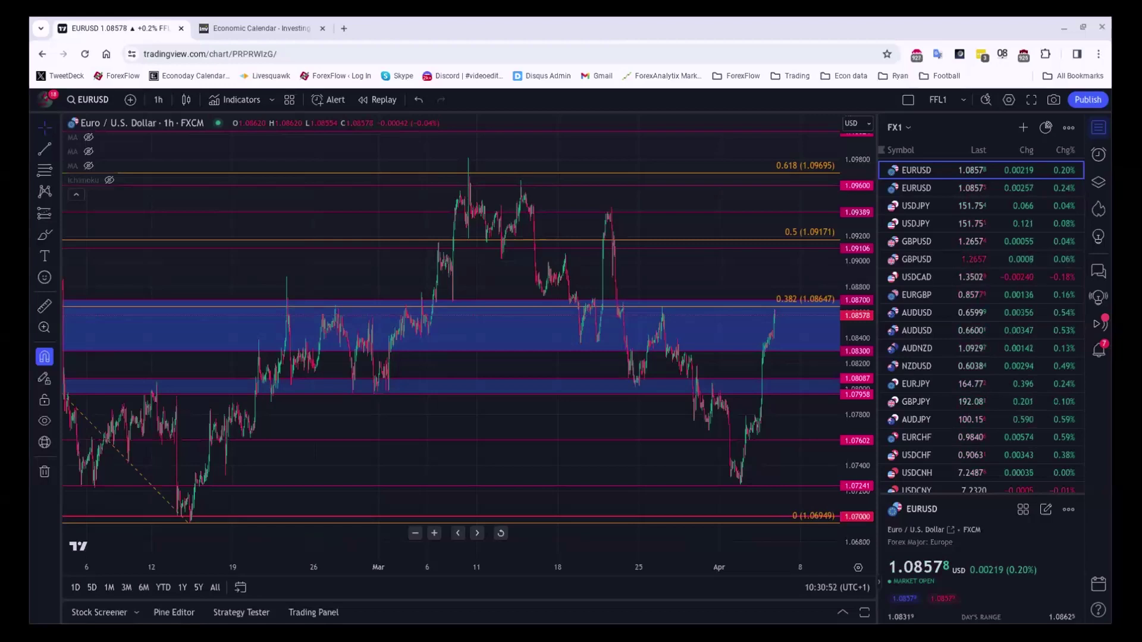
# Shift the EURUSD chart slightly, then load the USDJPY hourly chart from the FX1 watchlist.
pyautogui.moveTo(621, 426); pyautogui.dragTo(616, 429)
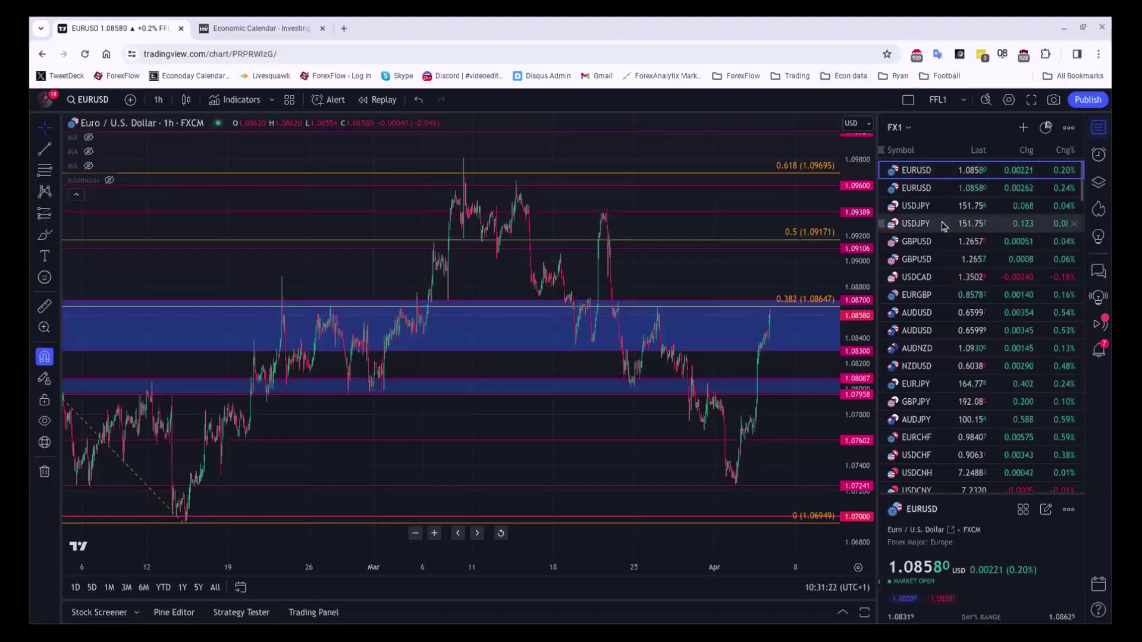
pyautogui.click(925, 206)
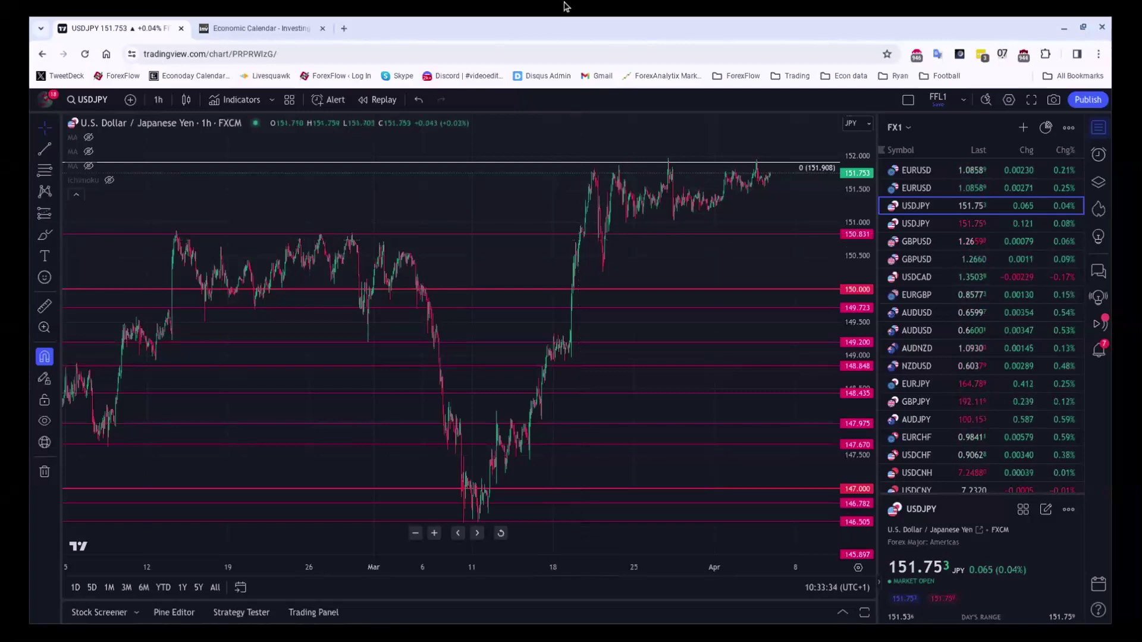
# Switch to the Investing.com Economic Calendar and move down its event list toward Thursday, April 4.
pyautogui.click(244, 27)
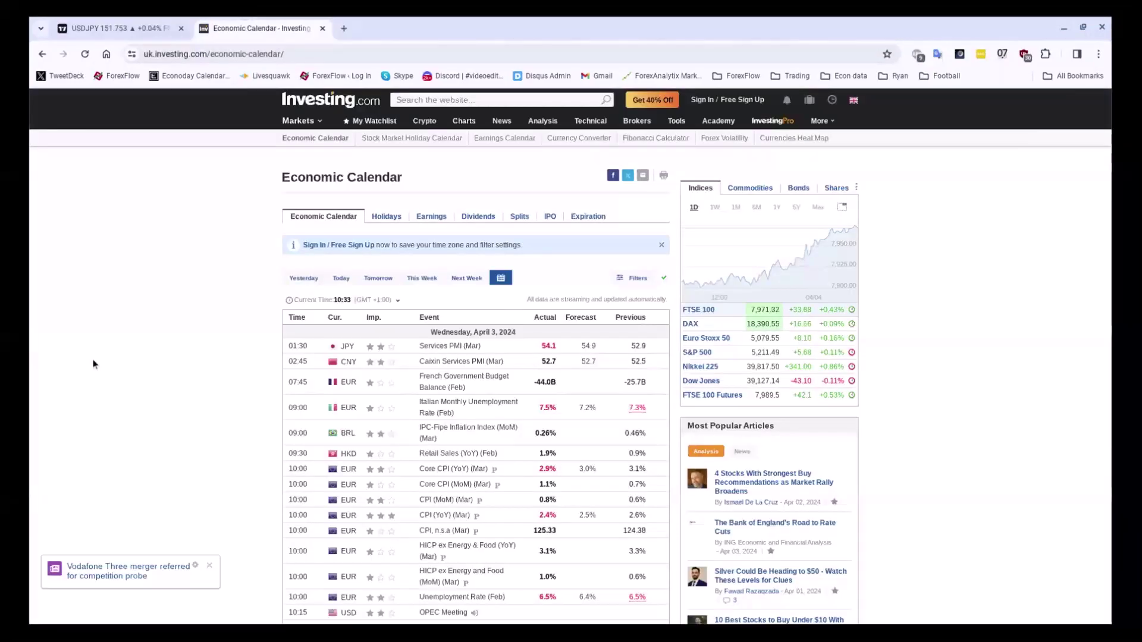
pyautogui.scroll(-3, 119, 336)
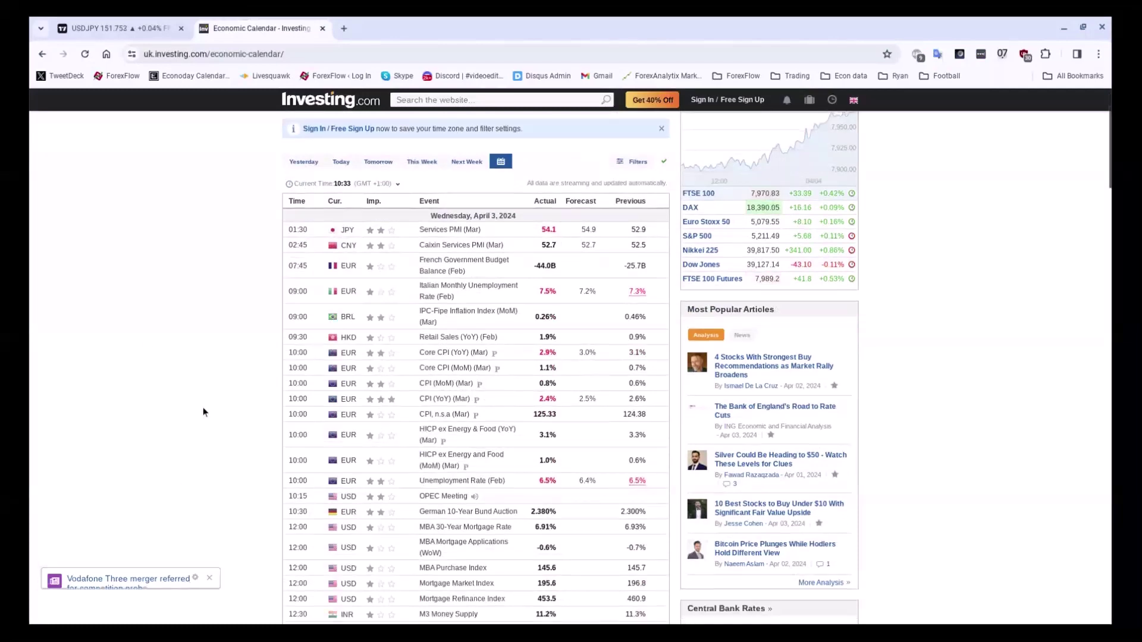
pyautogui.scroll(3, 480, 355)
pyautogui.scroll(-15, 480, 352)
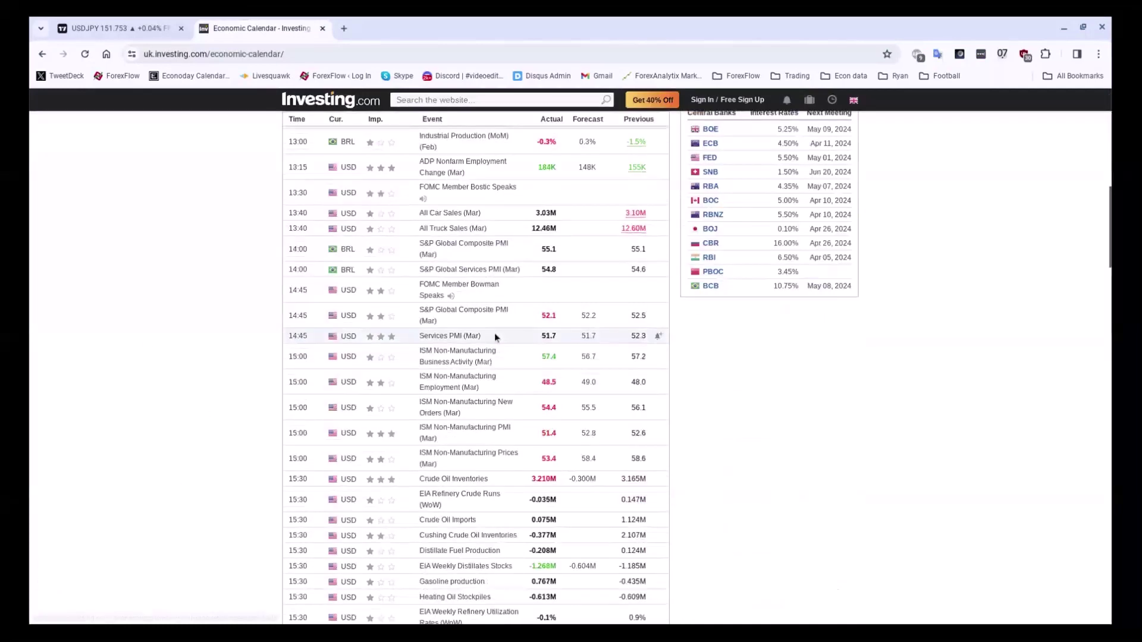
pyautogui.scroll(-6, 495, 336)
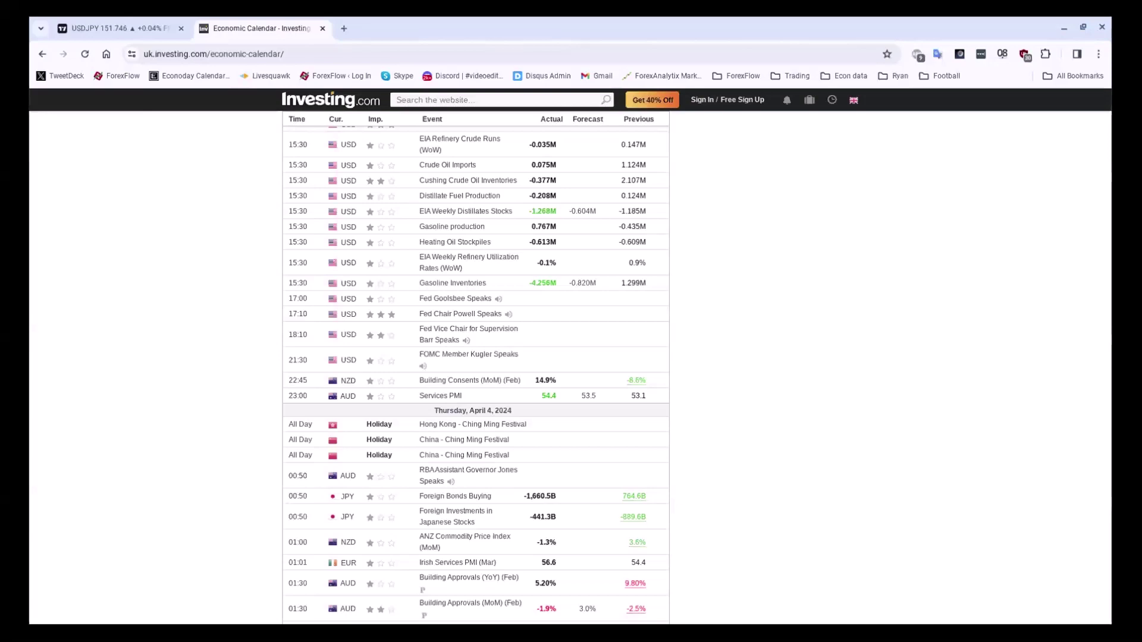
# Bring up Thursday, April 4 releases, such as Swiss CPI (YoY) at 1.0% versus 1.3% forecast.
pyautogui.scroll(-1, 761, 387)
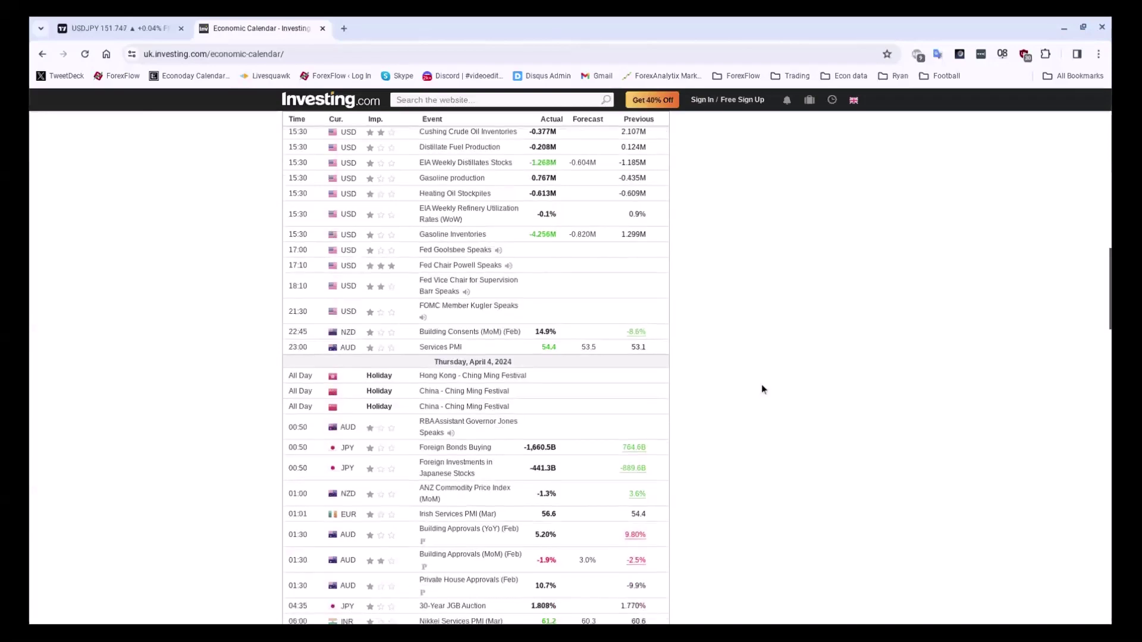
pyautogui.scroll(-1, 786, 325)
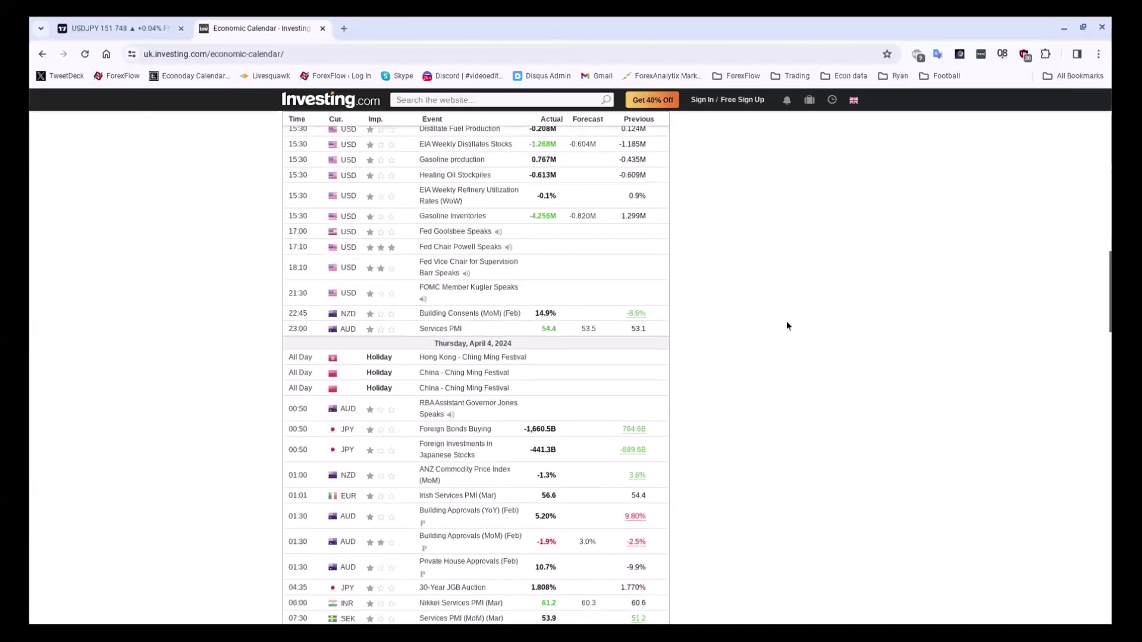
pyautogui.scroll(-2, 787, 325)
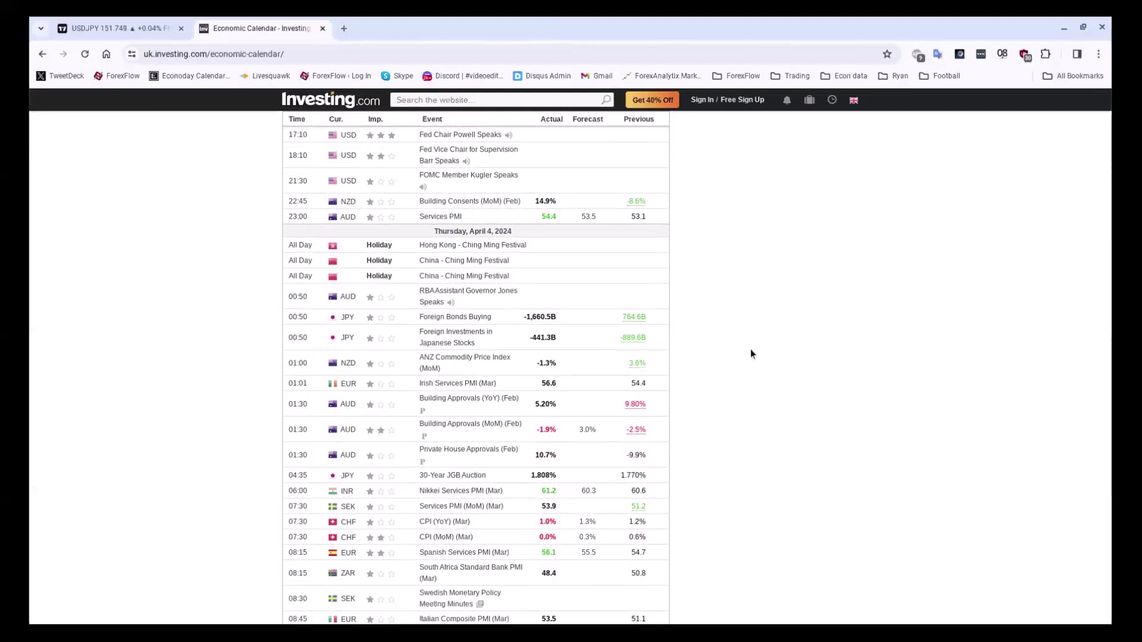
pyautogui.scroll(-1, 797, 381)
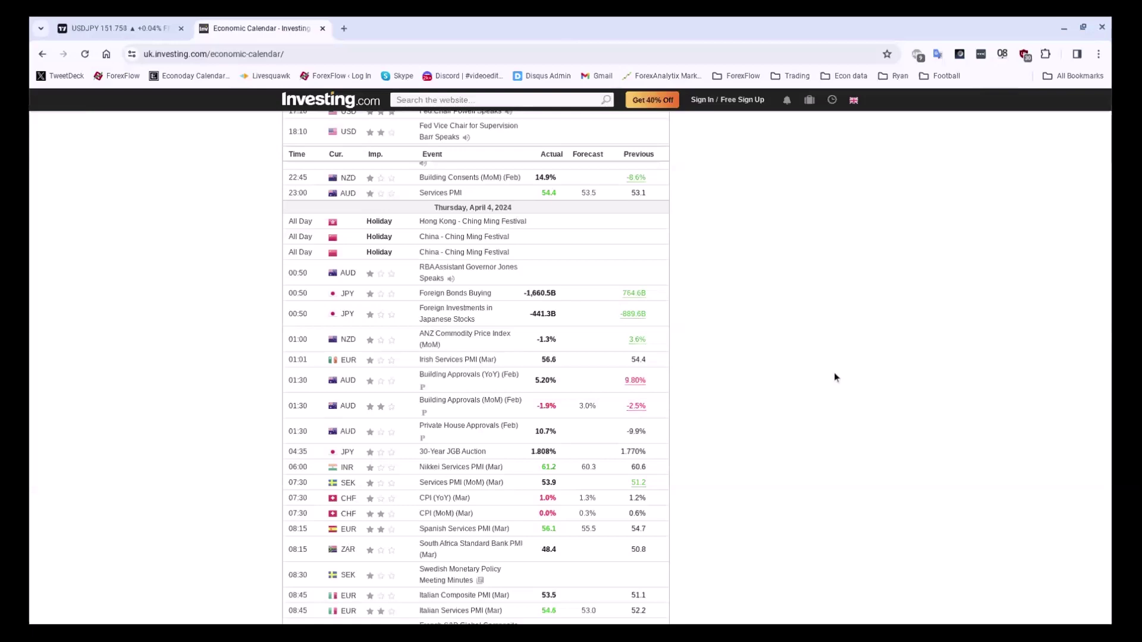
pyautogui.scroll(-1, 835, 376)
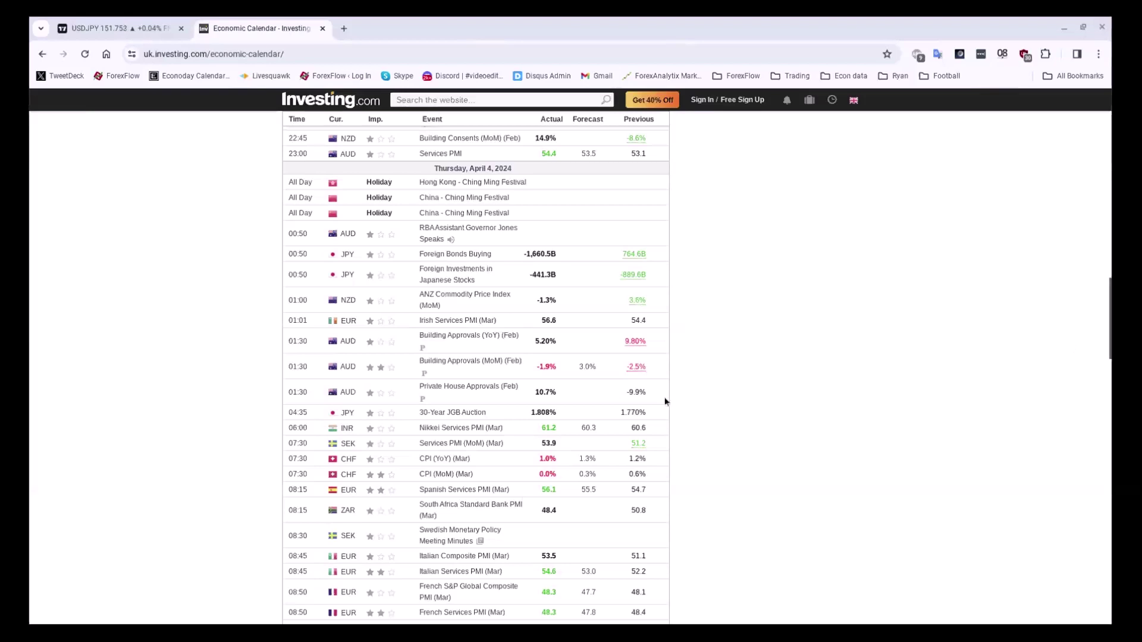
# Show Thursday's 08:15–10:10 rows with services PMIs, Spanish auctions and the PPI (YoY) rating.
pyautogui.scroll(-5, 785, 363)
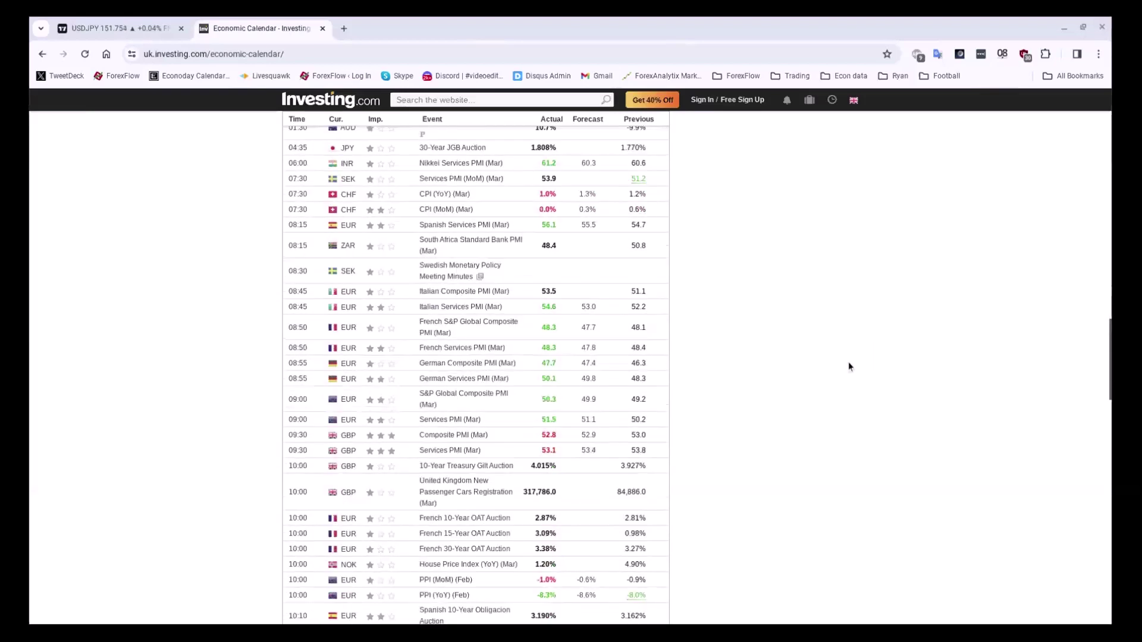
pyautogui.scroll(-1, 849, 360)
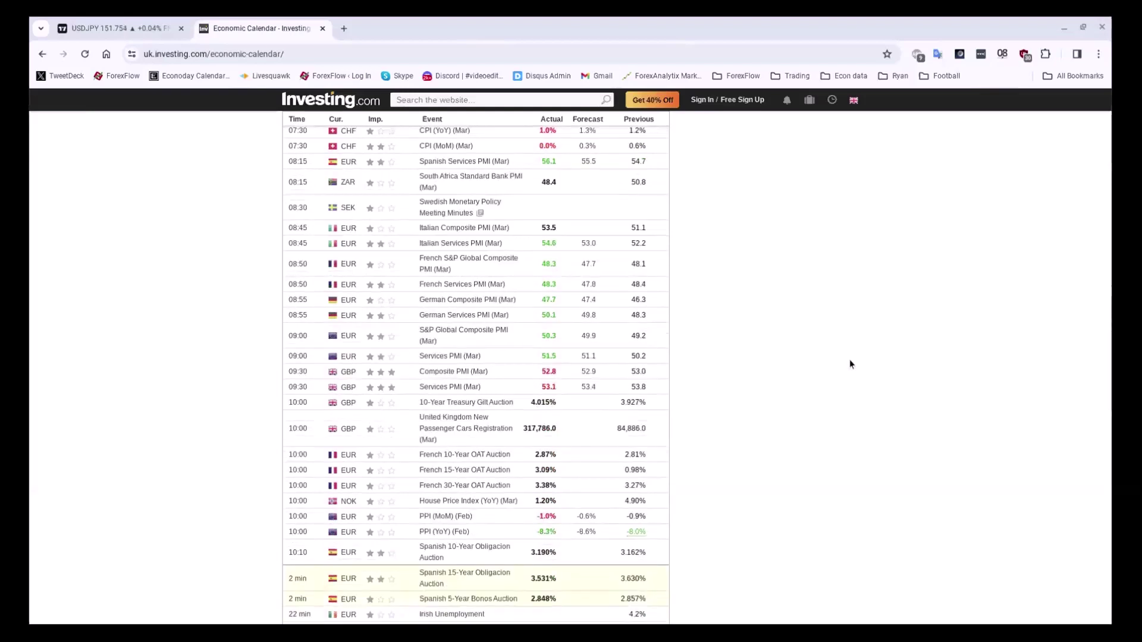
pyautogui.scroll(-1, 849, 364)
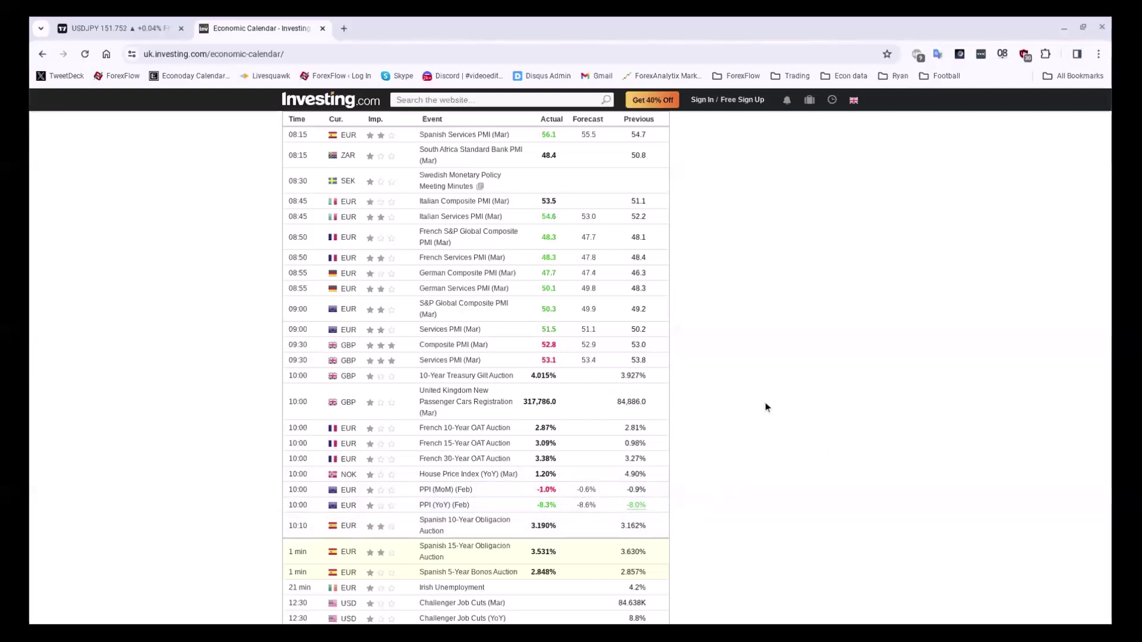
pyautogui.moveTo(524, 510)
pyautogui.scroll(1, 684, 280)
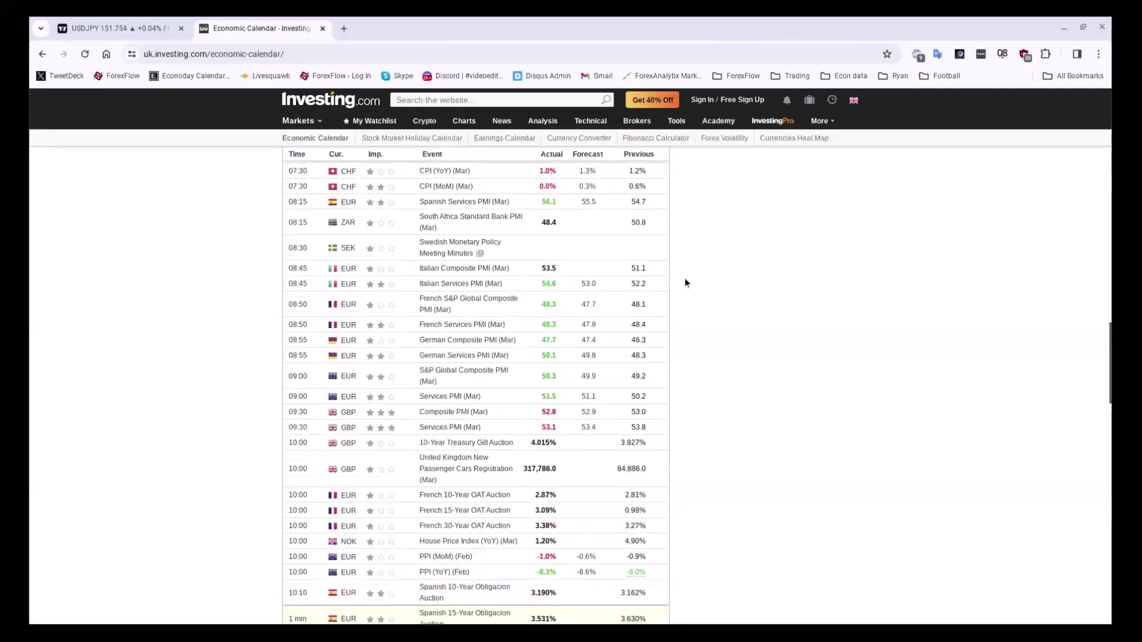
pyautogui.scroll(1, 686, 278)
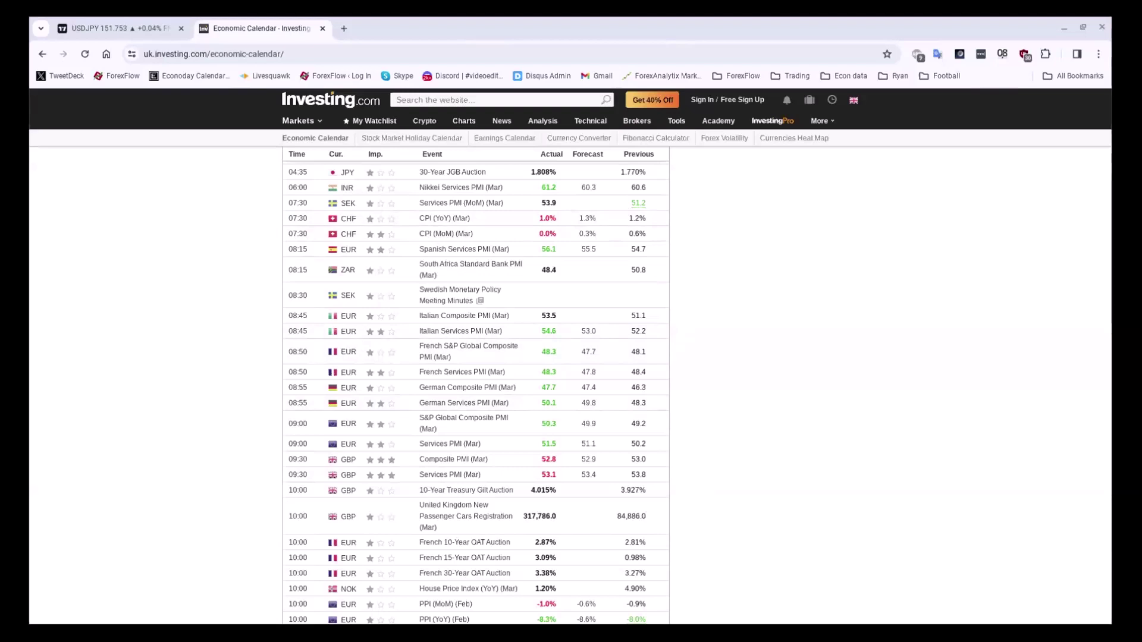
# Return to Wednesday's 12:00–15:30 USD events (ADP, ISM, crude inventories) beside Central Bank Rates.
pyautogui.scroll(7, 672, 369)
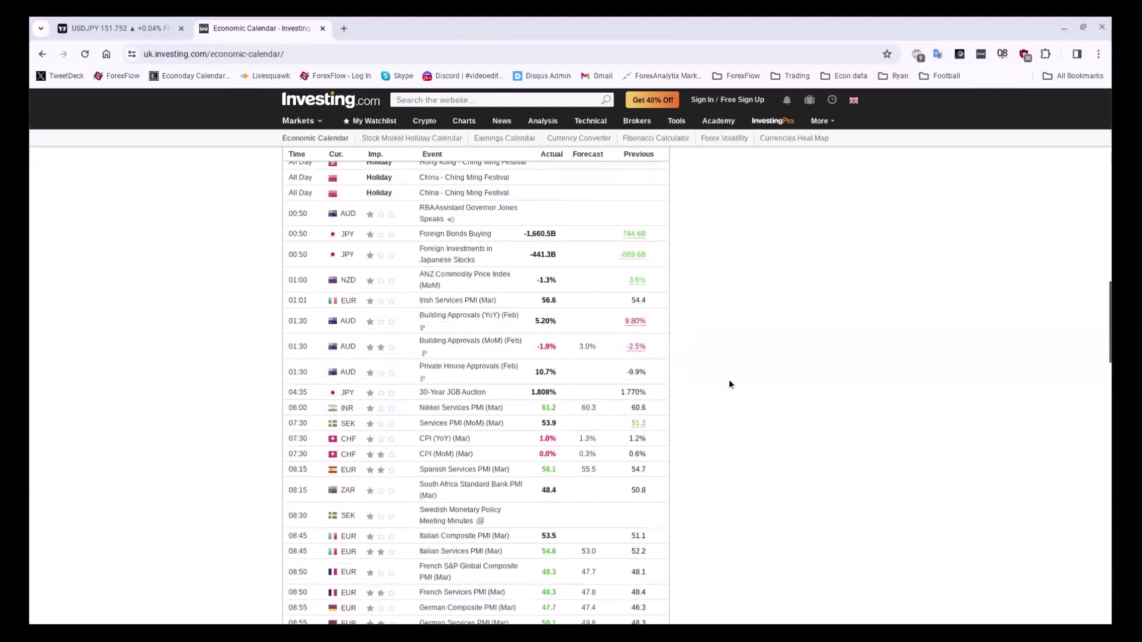
pyautogui.scroll(5, 793, 410)
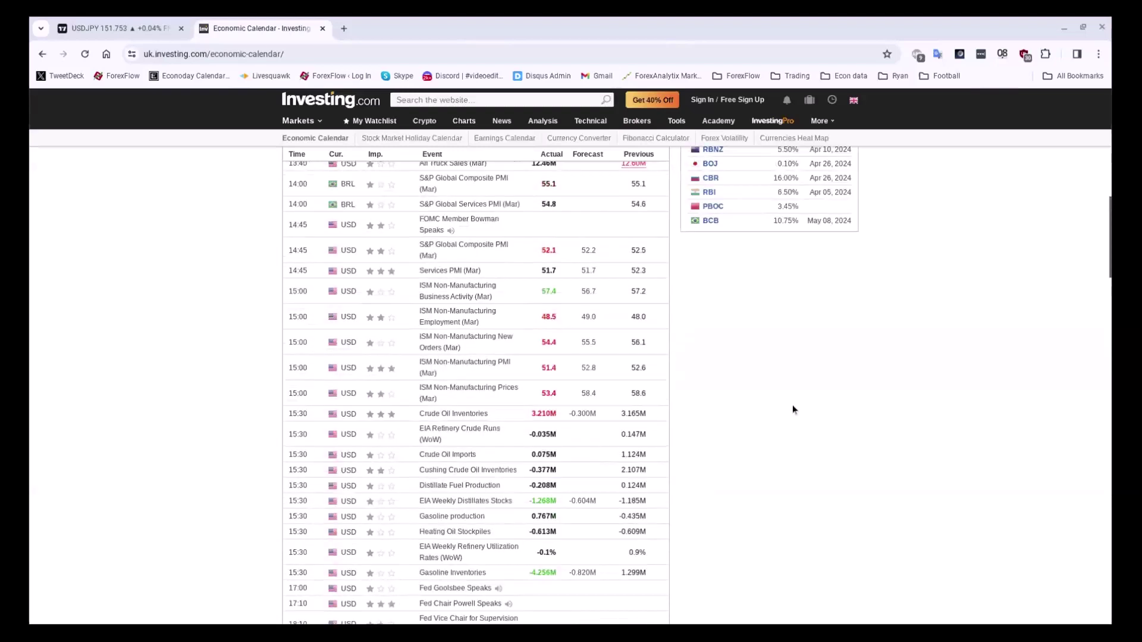
pyautogui.scroll(3, 793, 409)
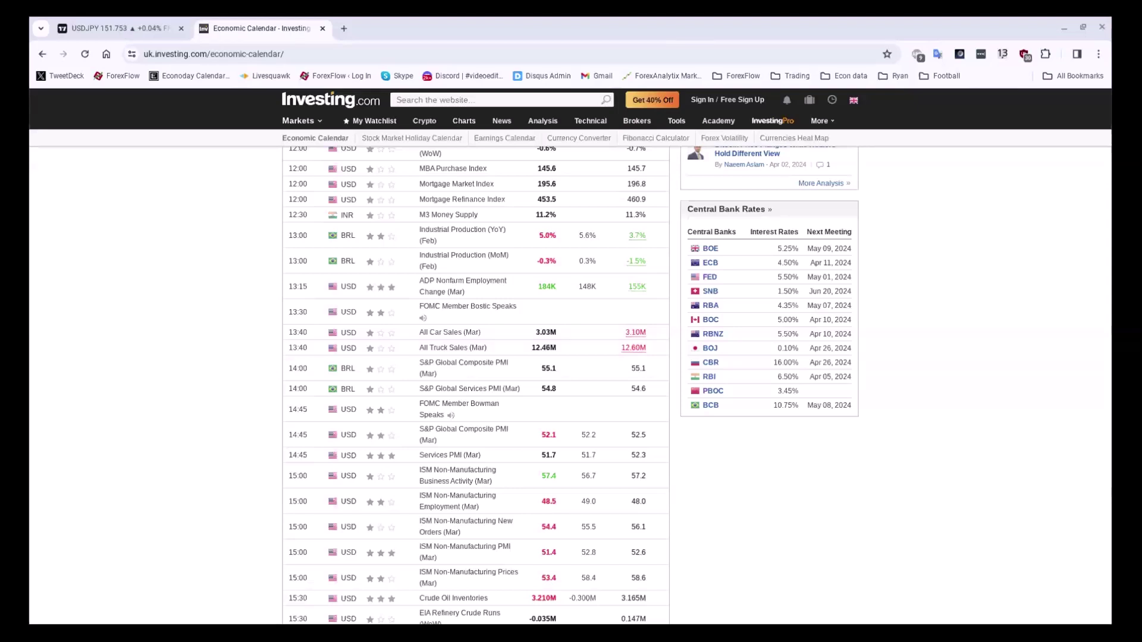
pyautogui.scroll(-1, 593, 344)
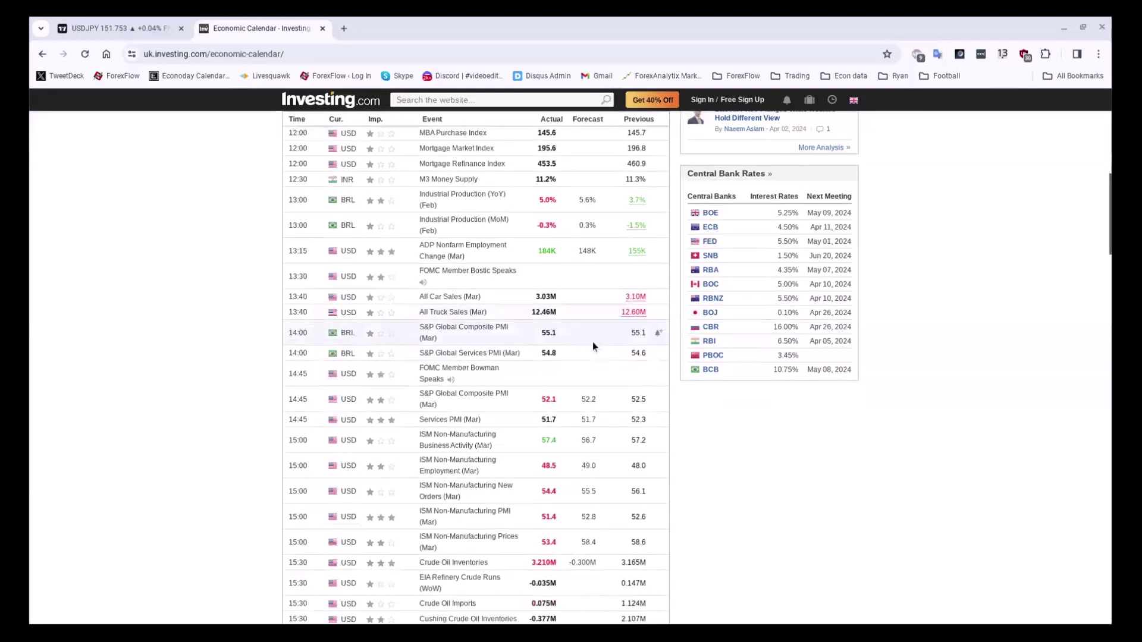
pyautogui.scroll(-1, 629, 353)
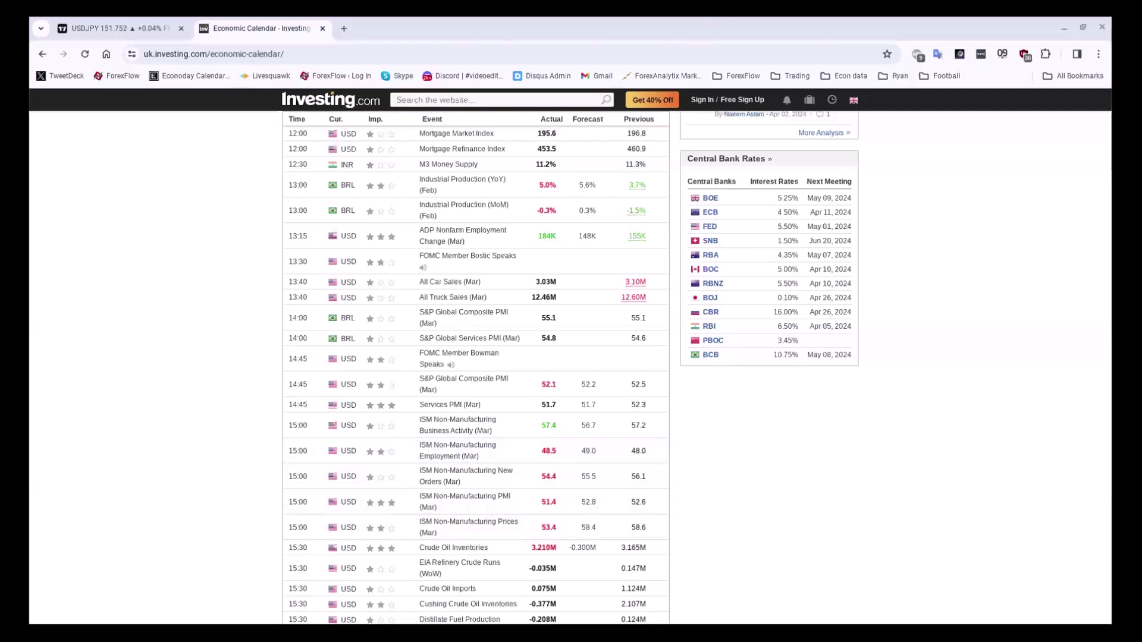
pyautogui.click(65, 17)
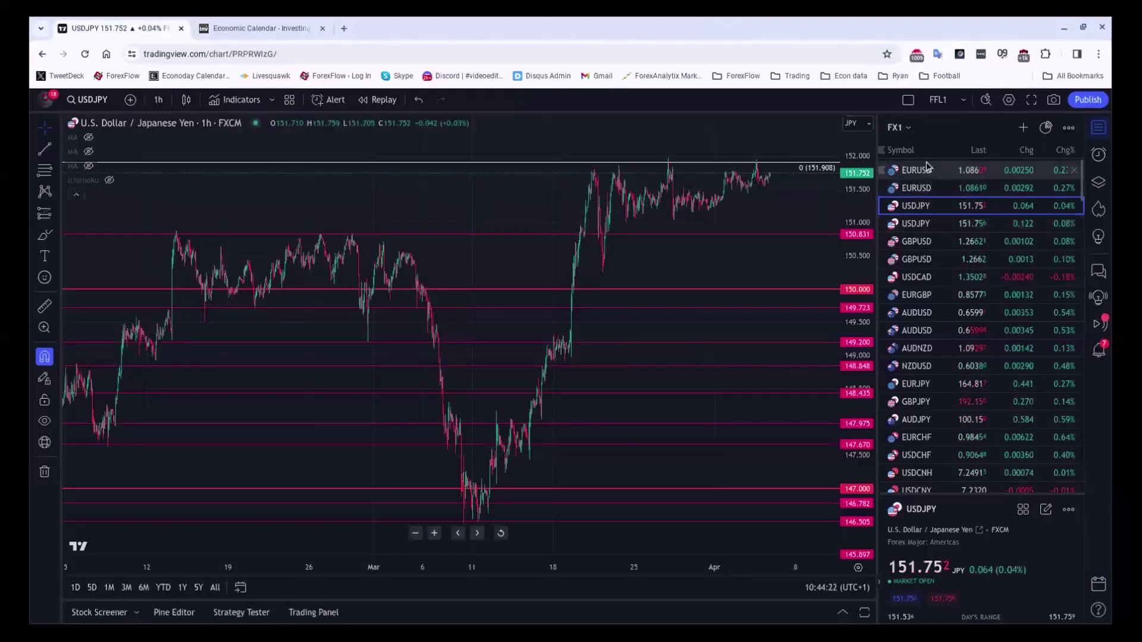
# Load the EURUSD hourly chart and zoom in to review its key levels.
pyautogui.click(925, 170)
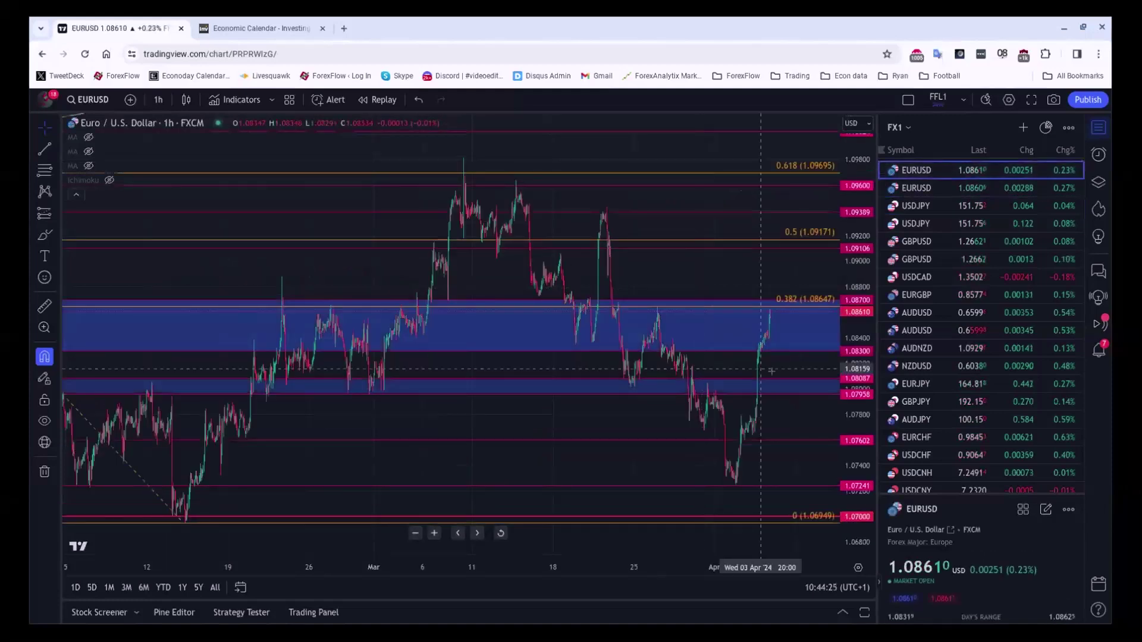
pyautogui.scroll(4, 772, 371)
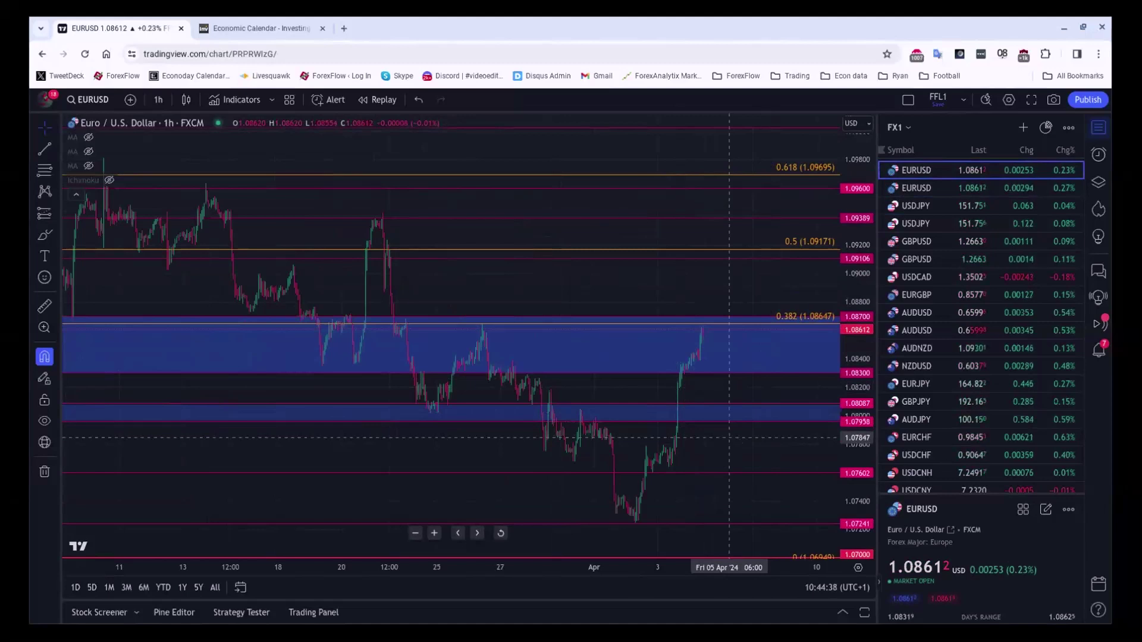
pyautogui.scroll(-1, 739, 443)
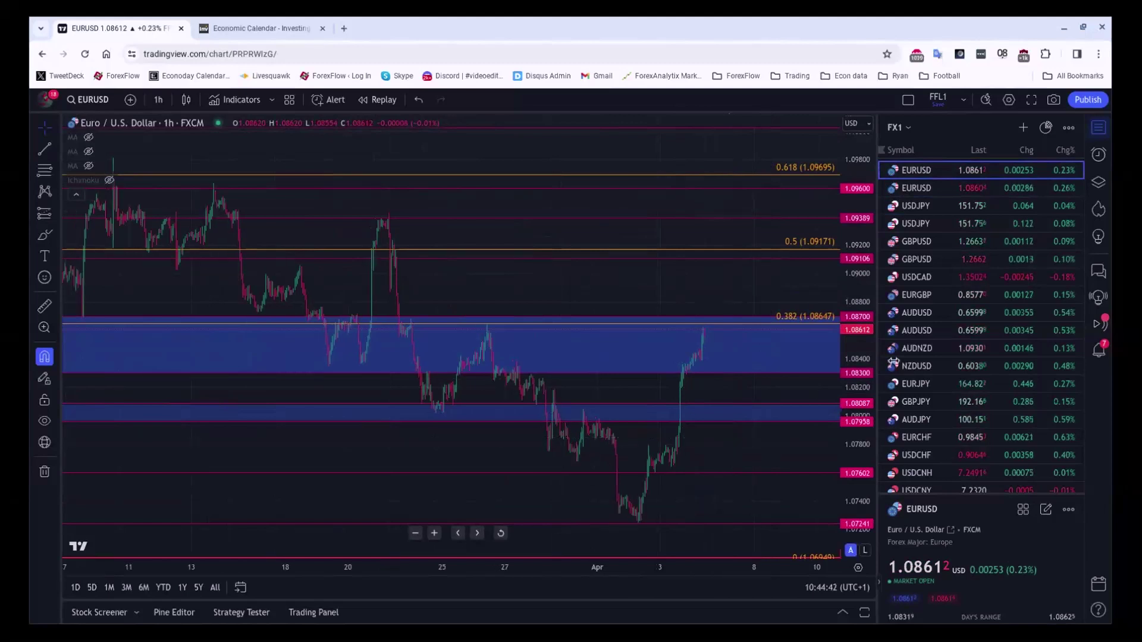
# Load the GBPUSD hourly chart and zoom out to show levels 1.25465 to 1.28484.
pyautogui.click(948, 246)
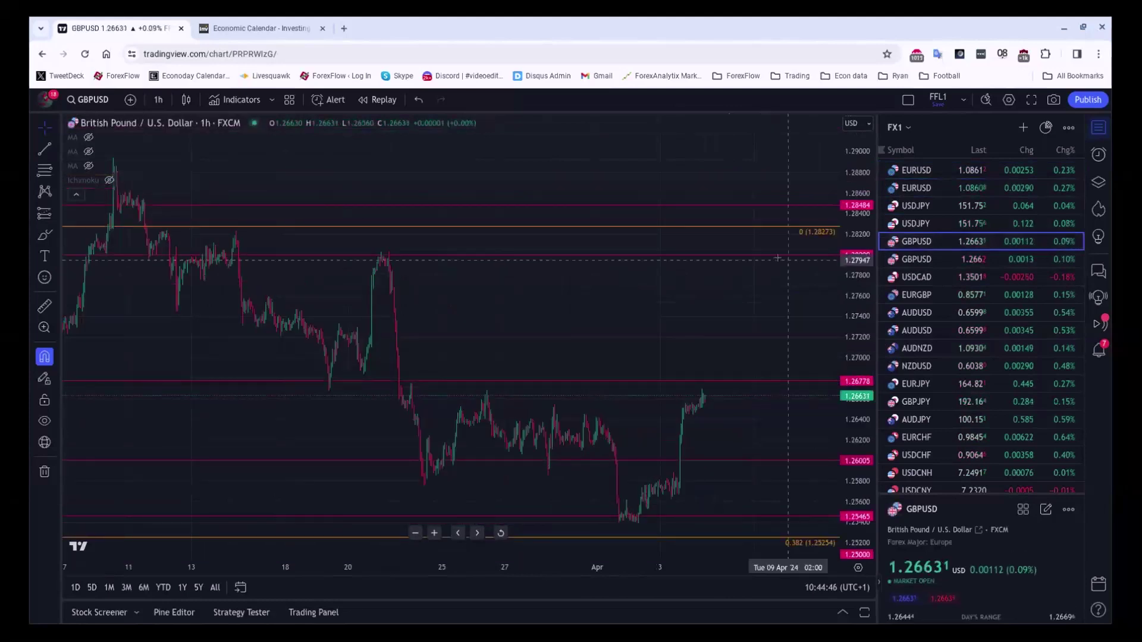
pyautogui.scroll(-3, 774, 261)
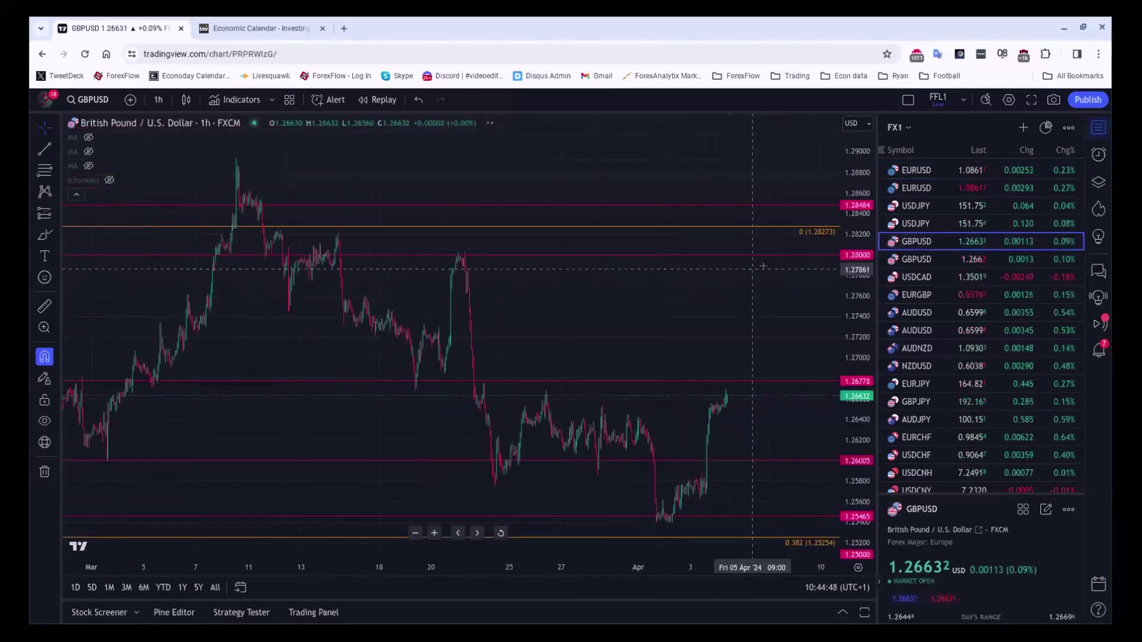
pyautogui.scroll(-4, 764, 267)
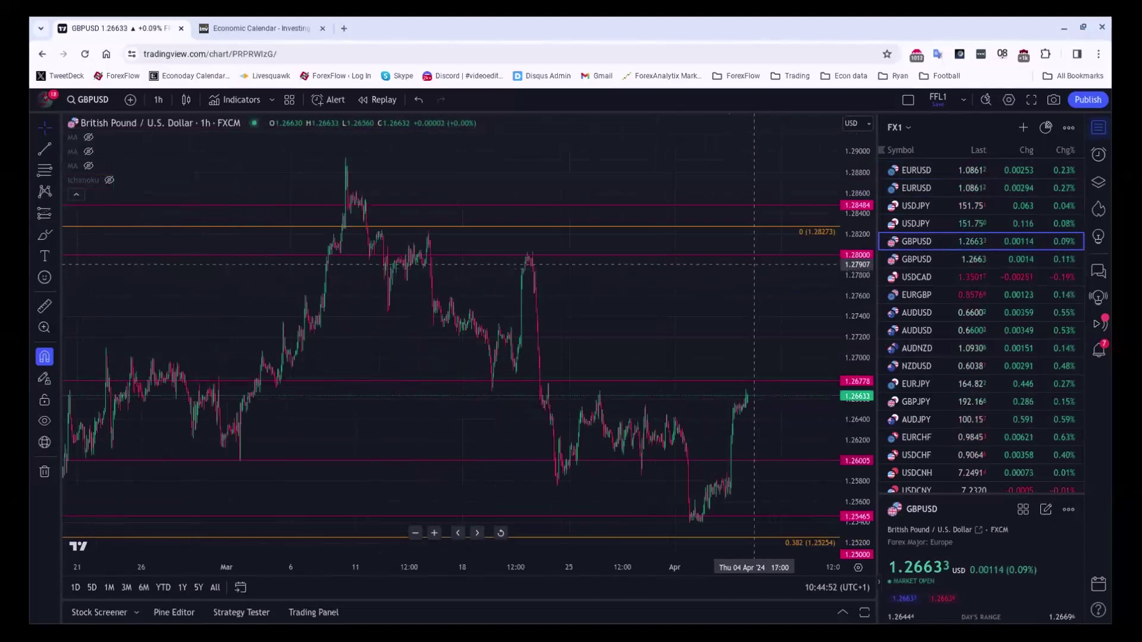
# Return to the Investing.com calendar with US ISM figures and the Central Bank Rates panel.
pyautogui.click(215, 23)
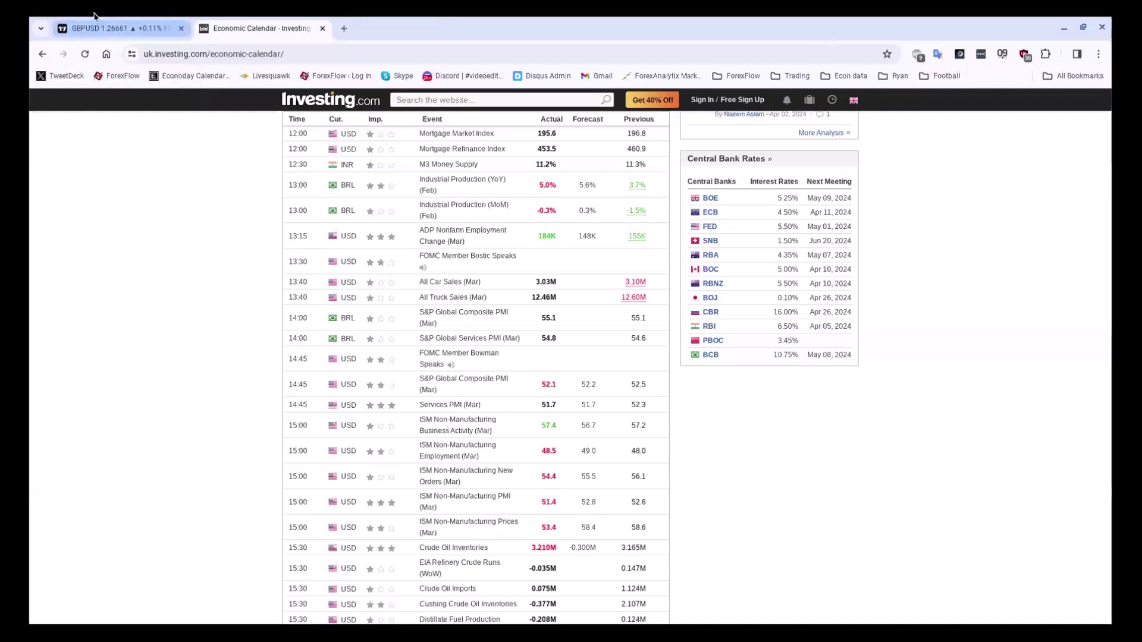
# Back in TradingView, load the AUDUSD 1-hour chart with its blue zones and Fibonacci levels.
pyautogui.click(158, 28)
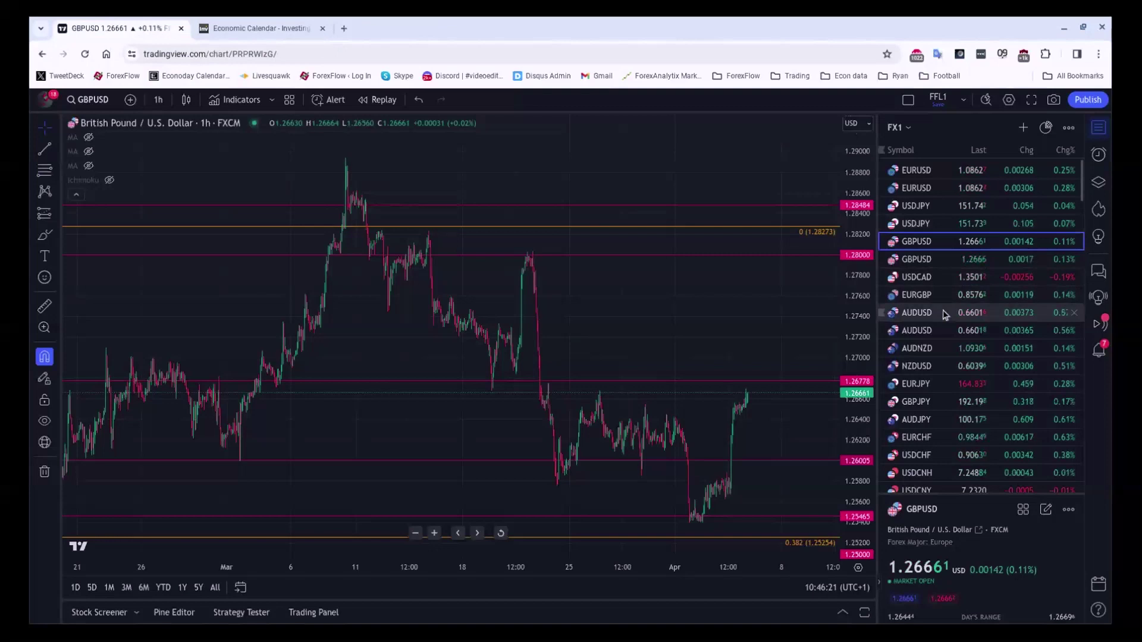
pyautogui.click(946, 314)
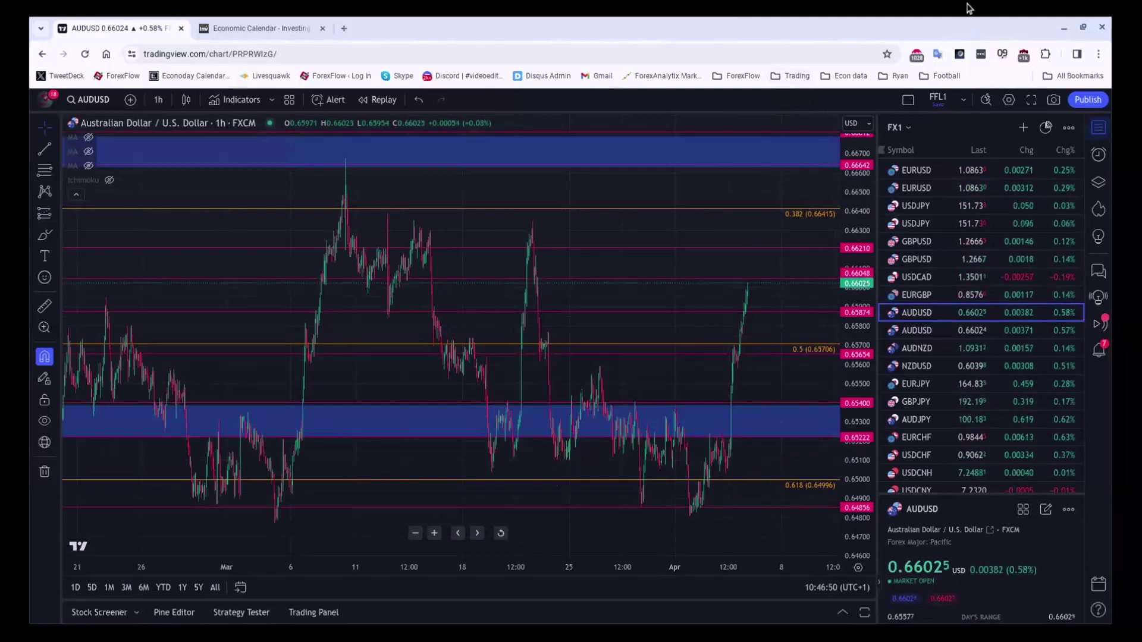
pyautogui.scroll(-5, 955, 290)
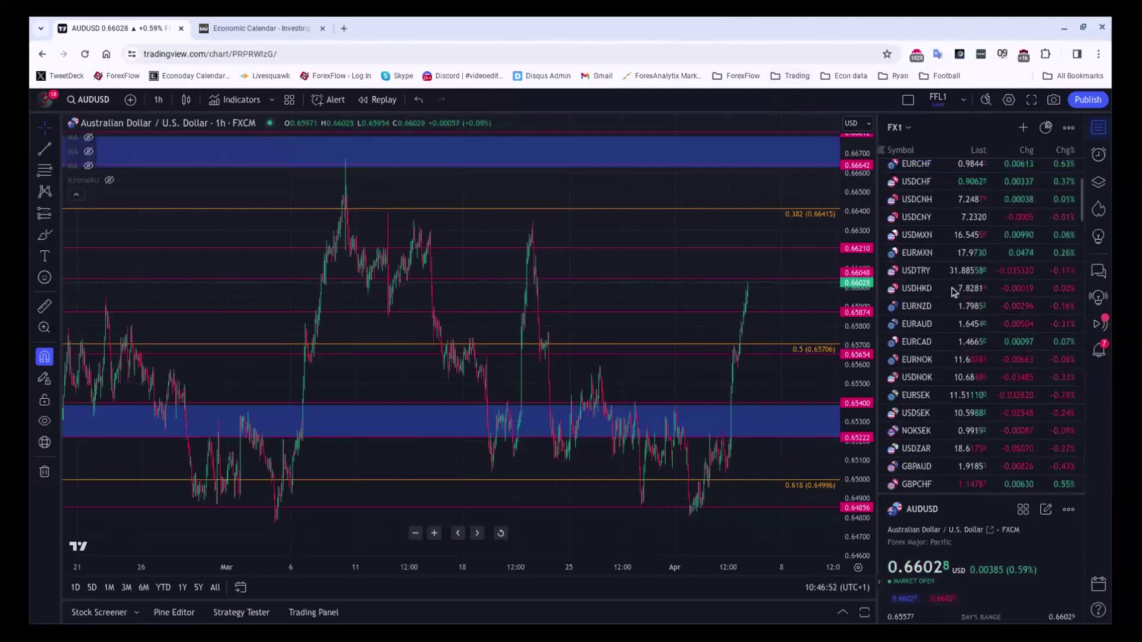
pyautogui.scroll(-10, 954, 290)
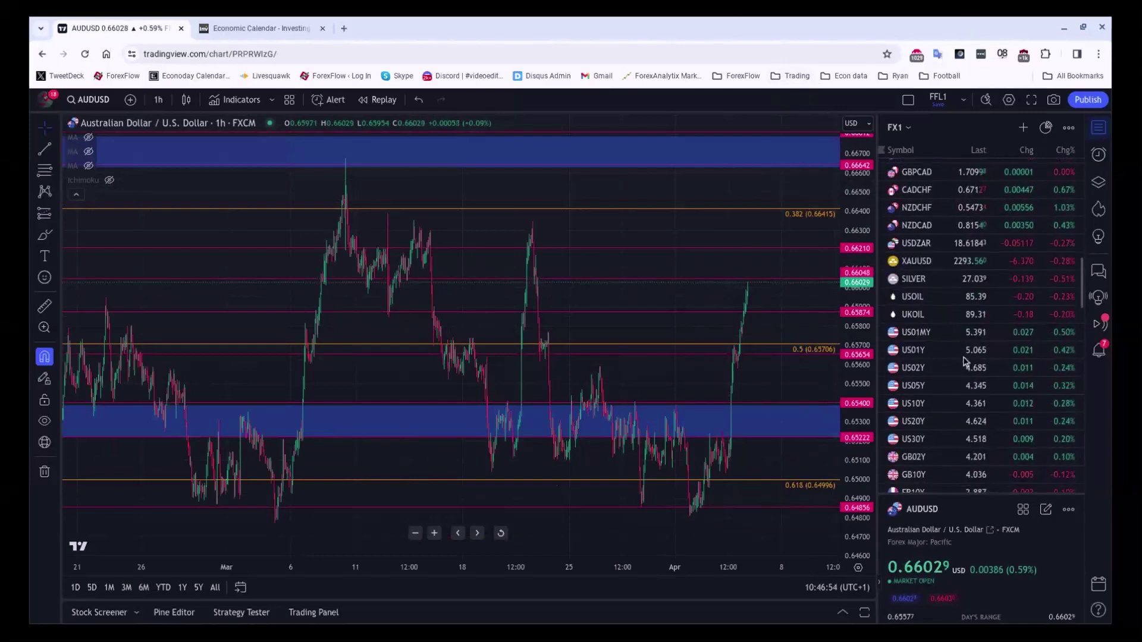
# Load the US10Y yield 1-hour chart and scroll further down the FX1 watchlist.
pyautogui.click(963, 406)
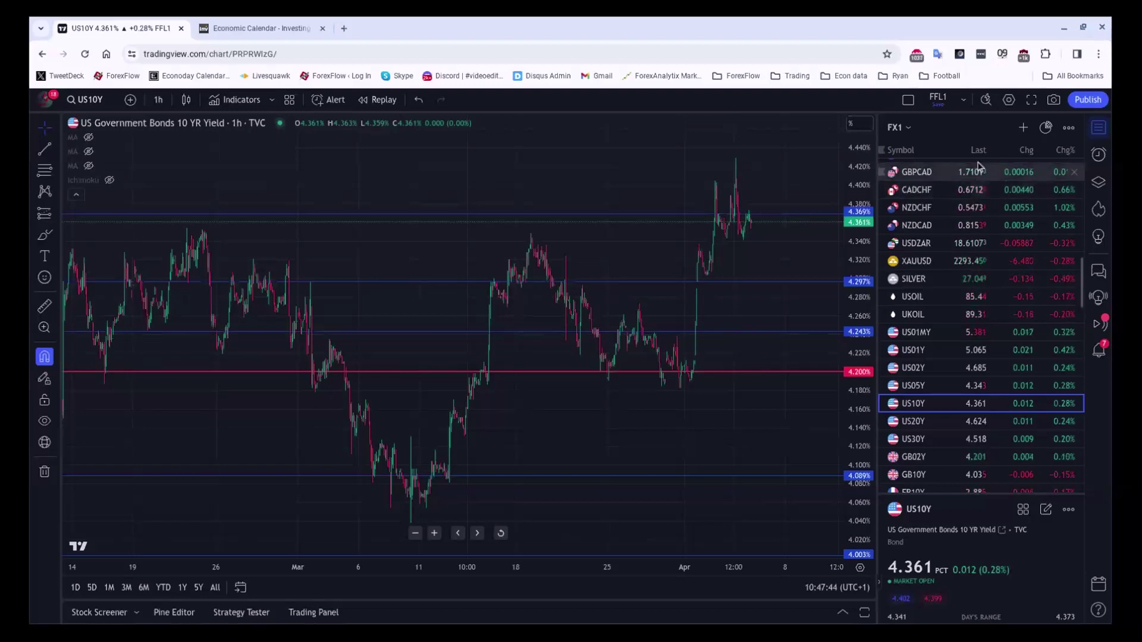
pyautogui.scroll(-3, 979, 170)
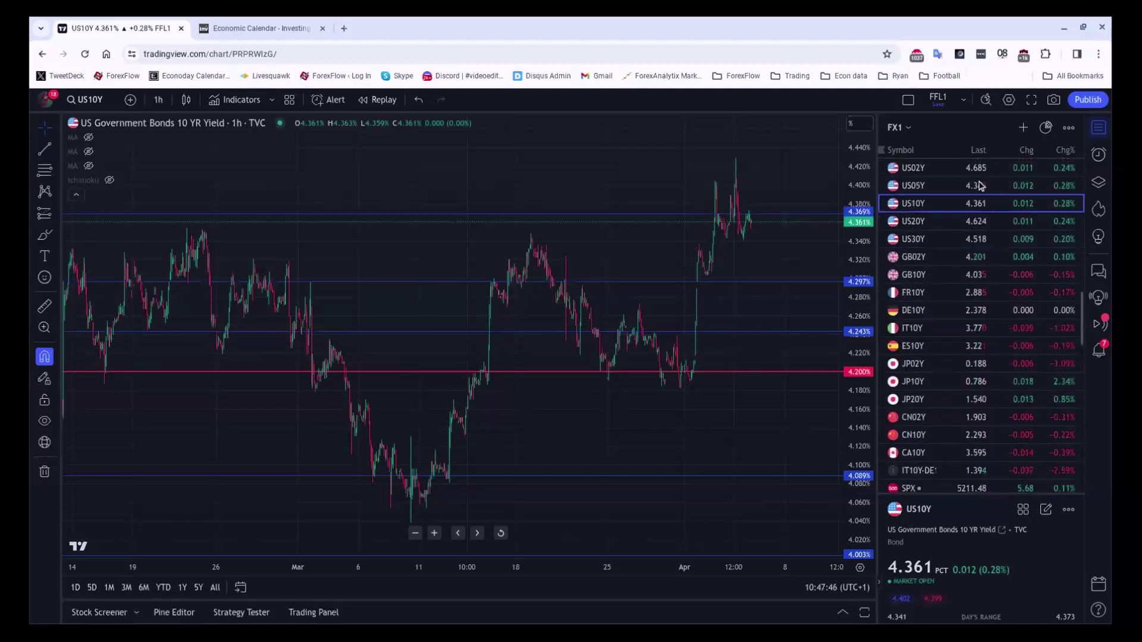
pyautogui.scroll(-4, 980, 186)
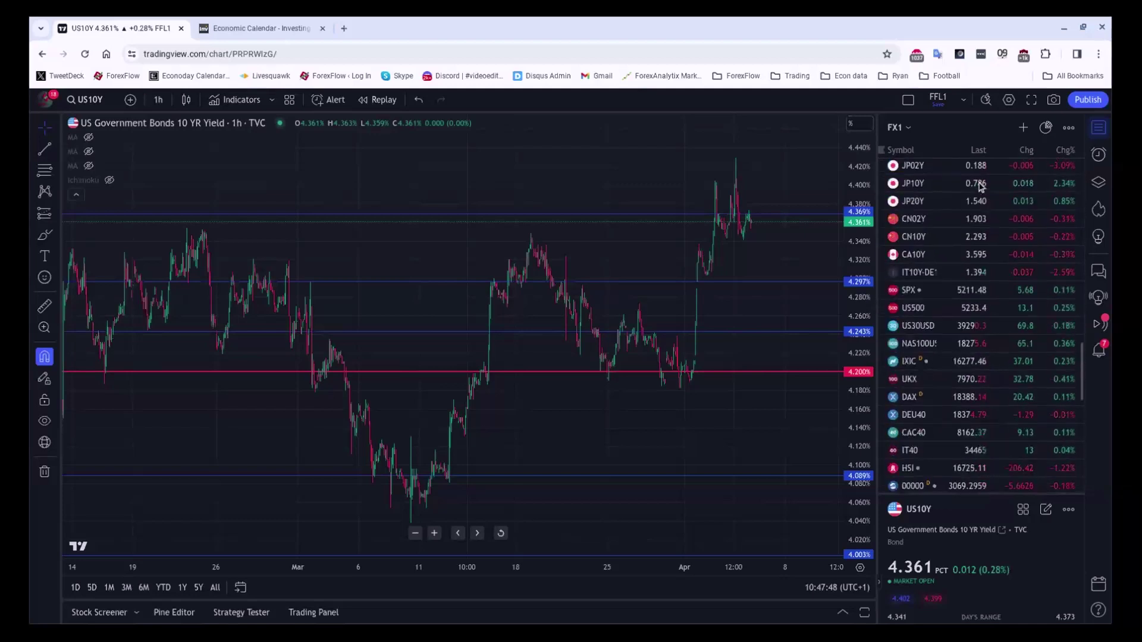
pyautogui.scroll(-4, 981, 187)
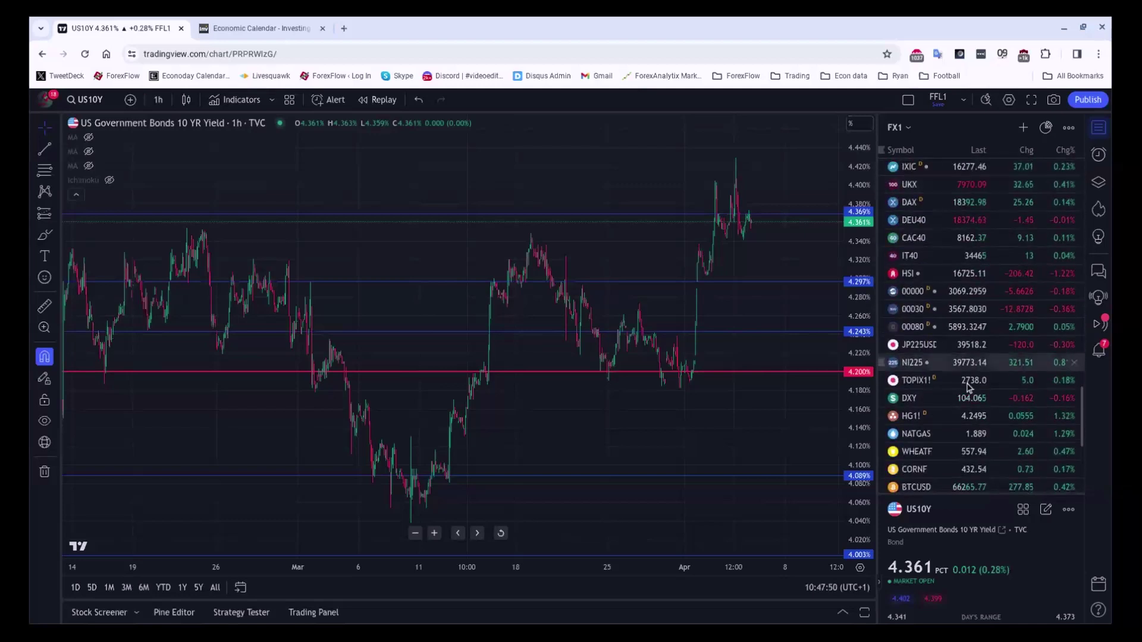
# Load the HG1! COMEX Copper Futures 1-hour chart from the watchlist.
pyautogui.click(940, 418)
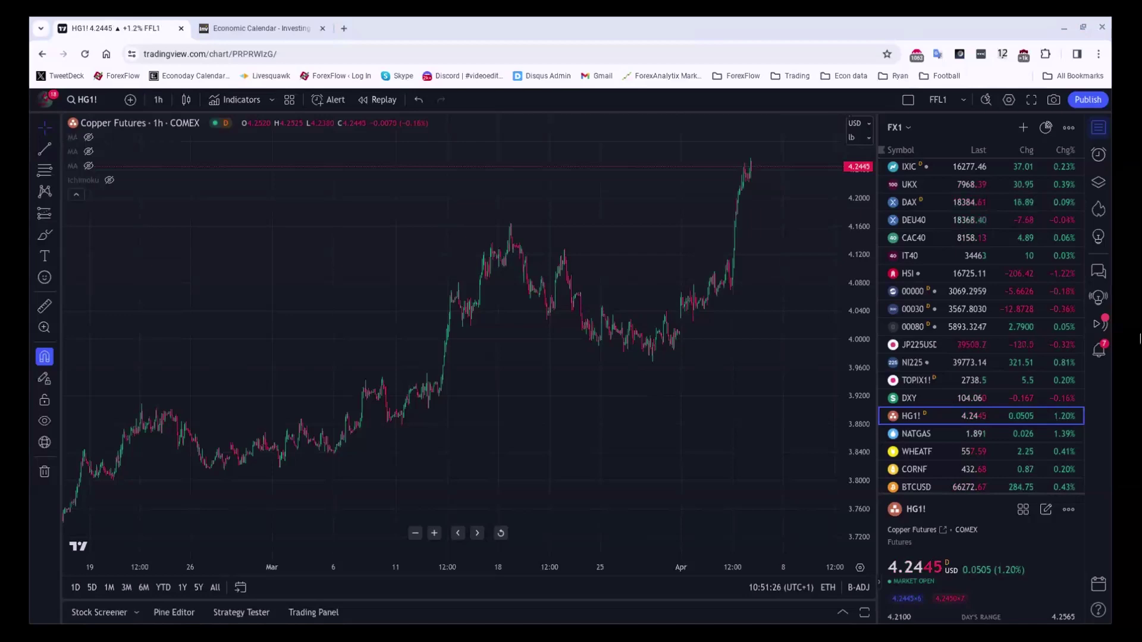
# Review the 1-hour HG1! copper futures chart trading at 4.2420, up 1.14%.
pyautogui.moveTo(1139, 321)
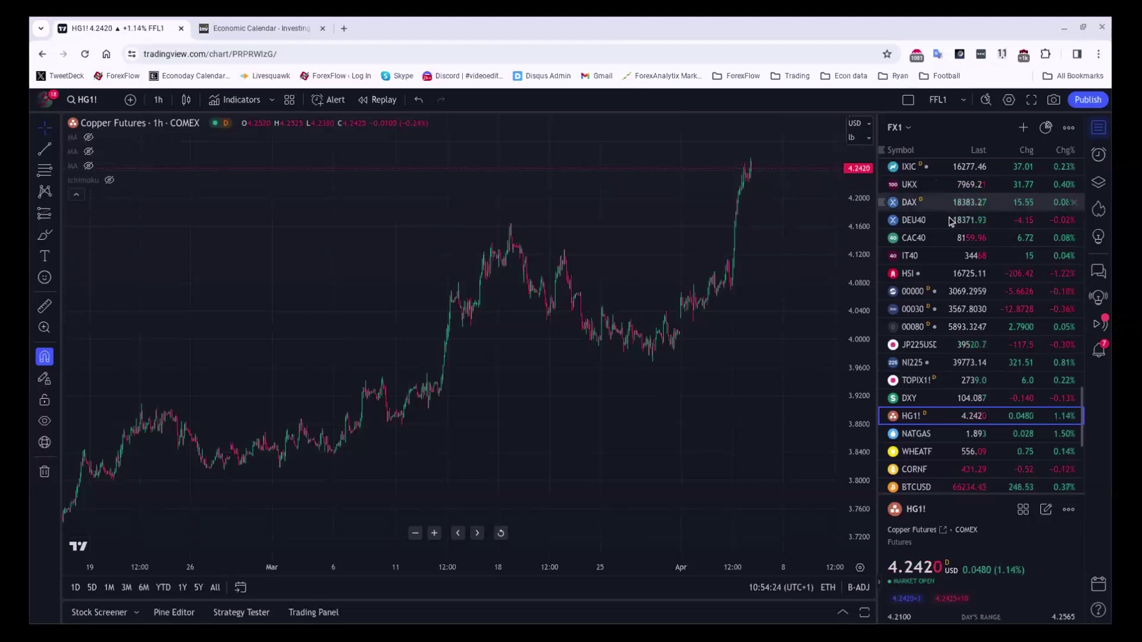
# Scroll the watchlist up so EURUSD, USDJPY and GBPUSD appear at the top.
pyautogui.scroll(15, 971, 232)
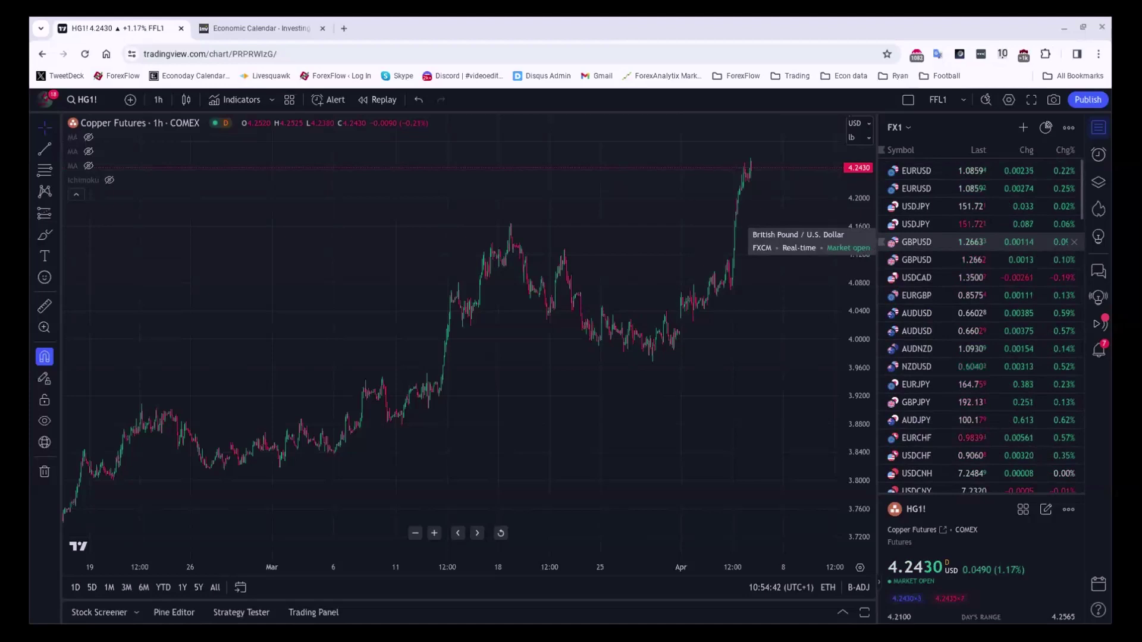
# Load the EURUSD 1-hour chart and zoom out to show its Fibonacci levels back to November.
pyautogui.click(960, 174)
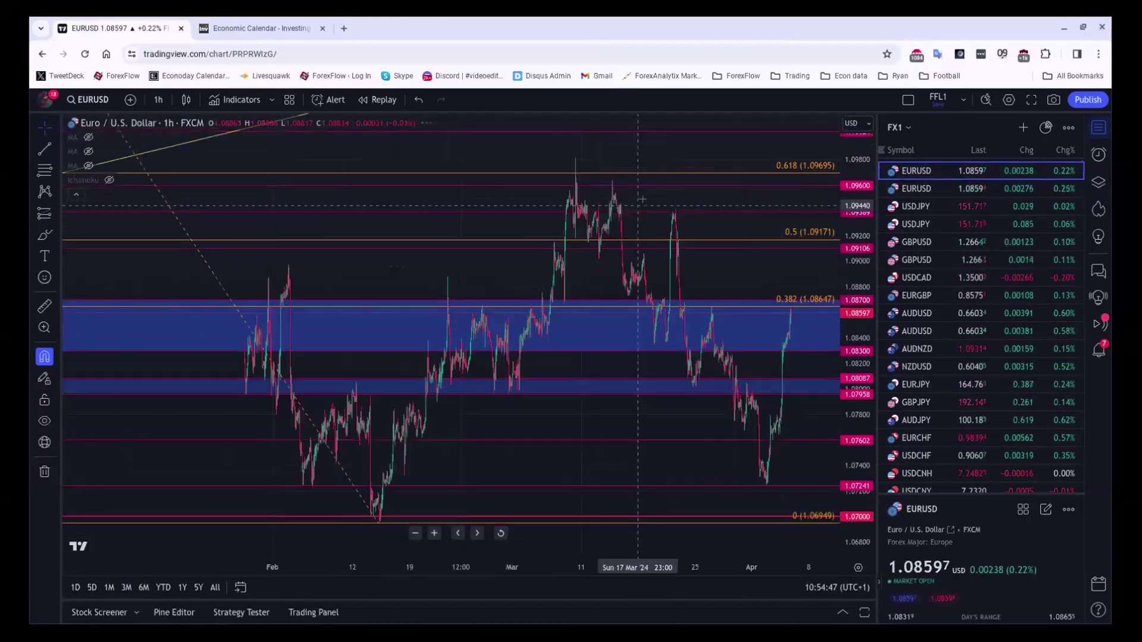
pyautogui.scroll(-2, 644, 199)
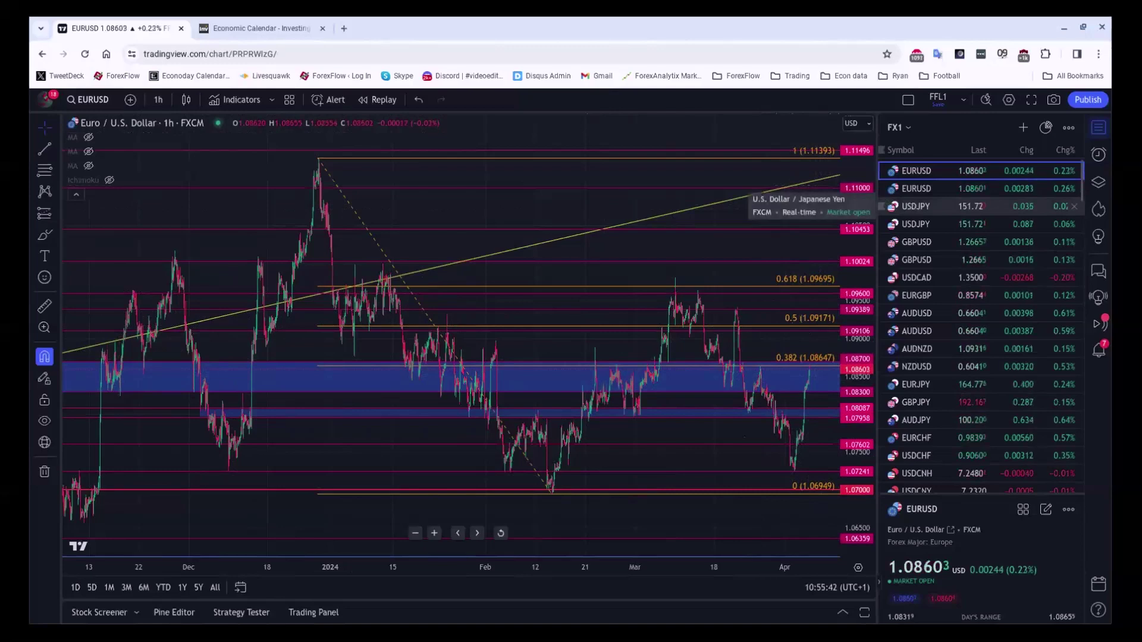
pyautogui.click(923, 207)
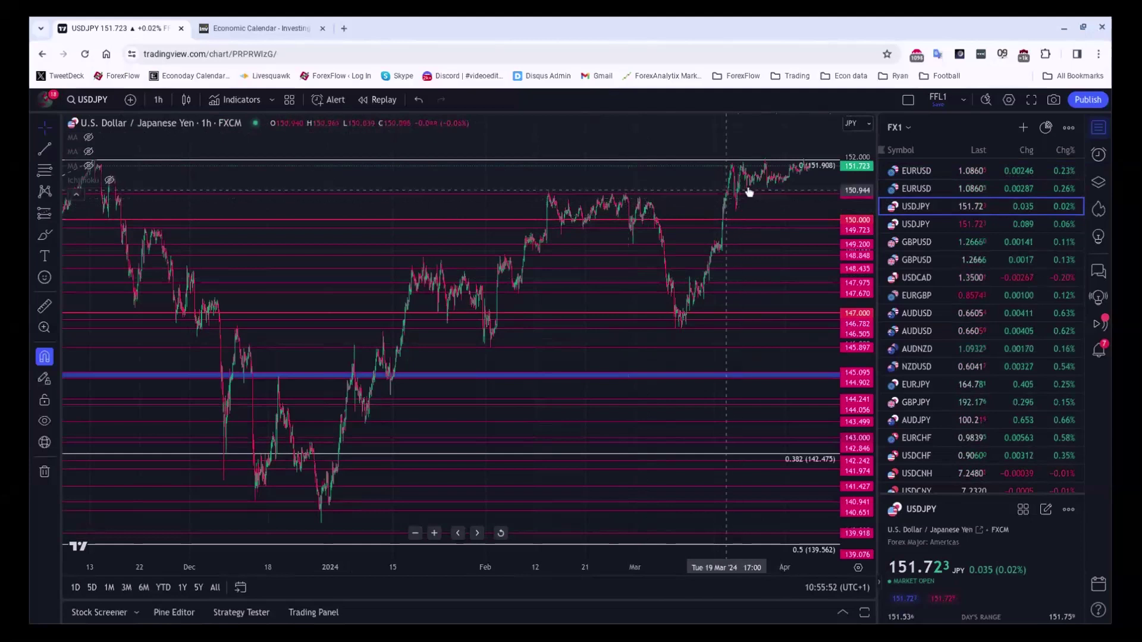
pyautogui.moveTo(748, 187); pyautogui.dragTo(618, 181)
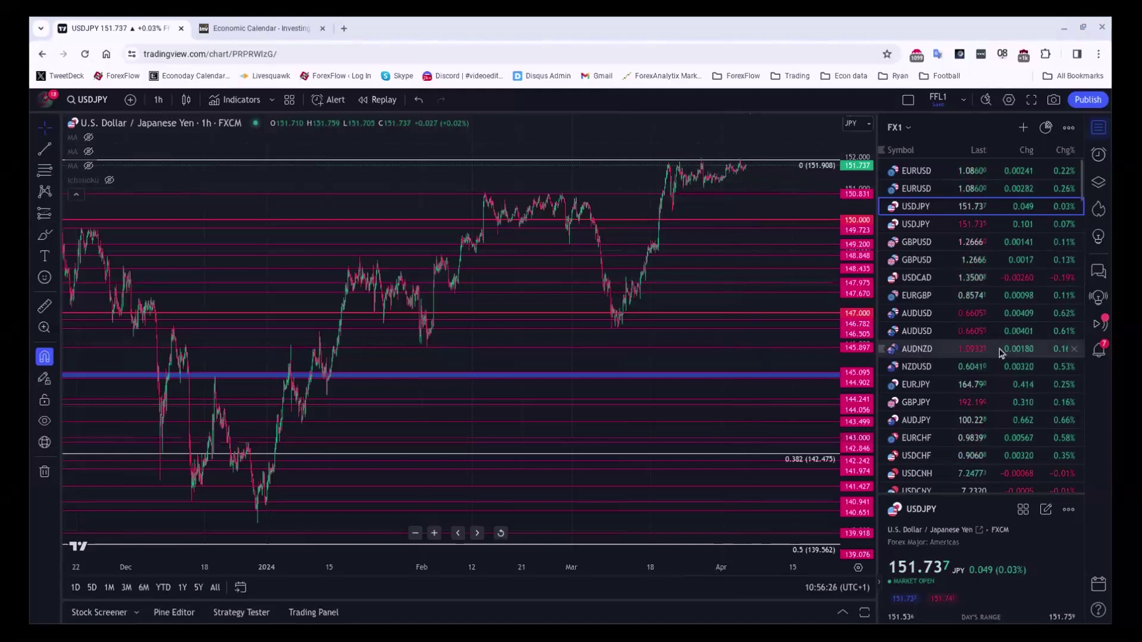
# Check EURJPY, then load the GBPJPY 1-hour chart at 192.188 with its marked levels.
pyautogui.click(928, 388)
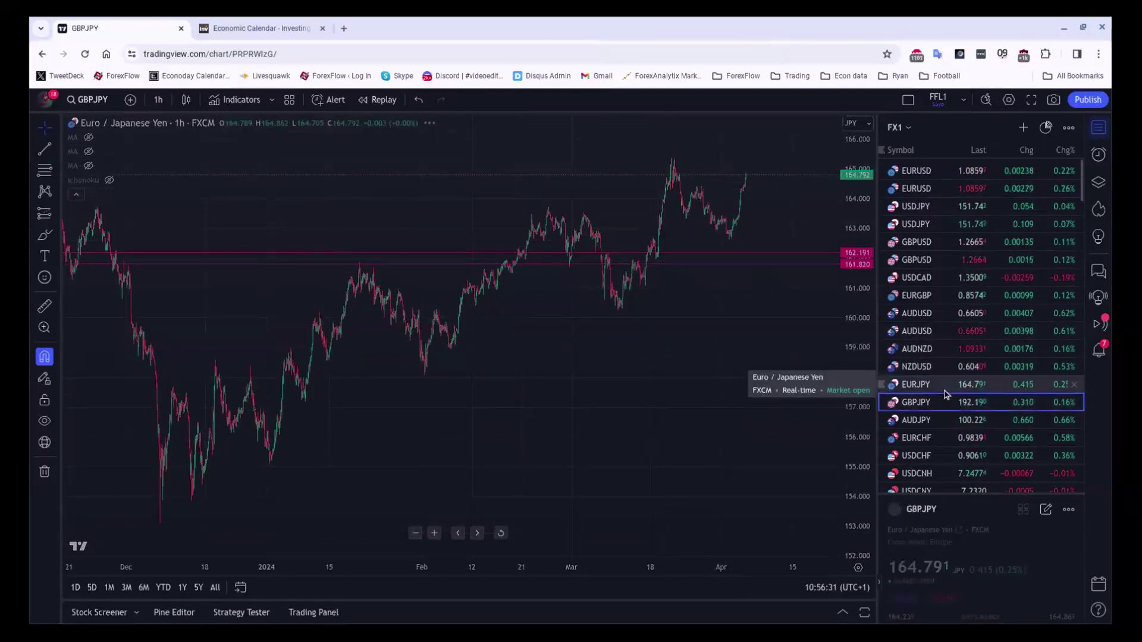
pyautogui.click(948, 409)
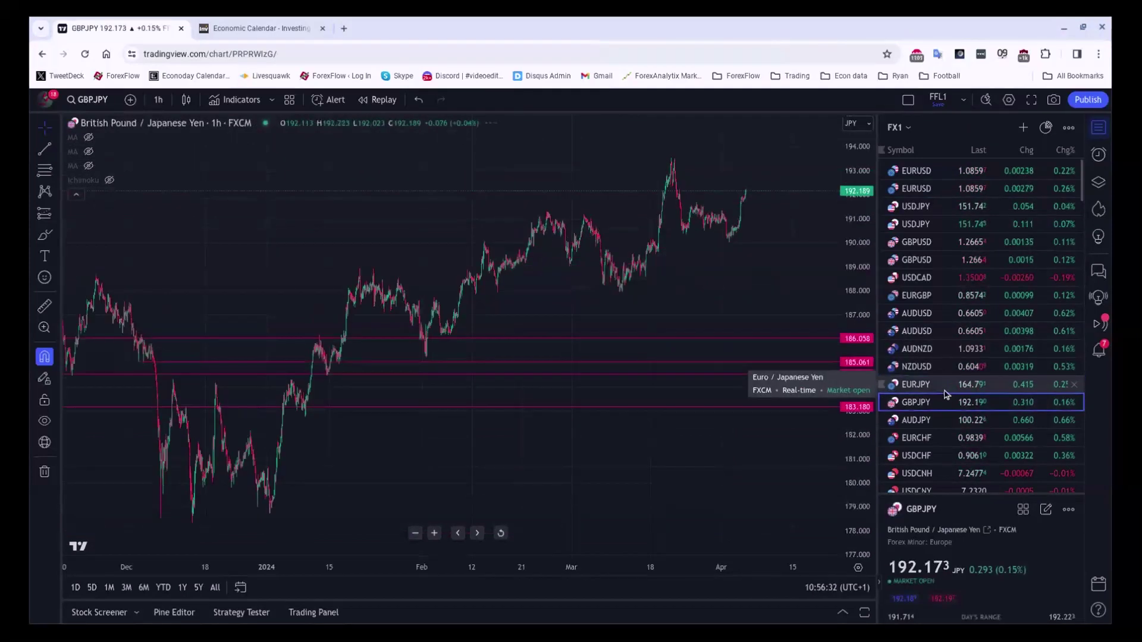
# Reload the USDJPY 1-hour chart with its levels from 139.076 to 151.908.
pyautogui.click(951, 207)
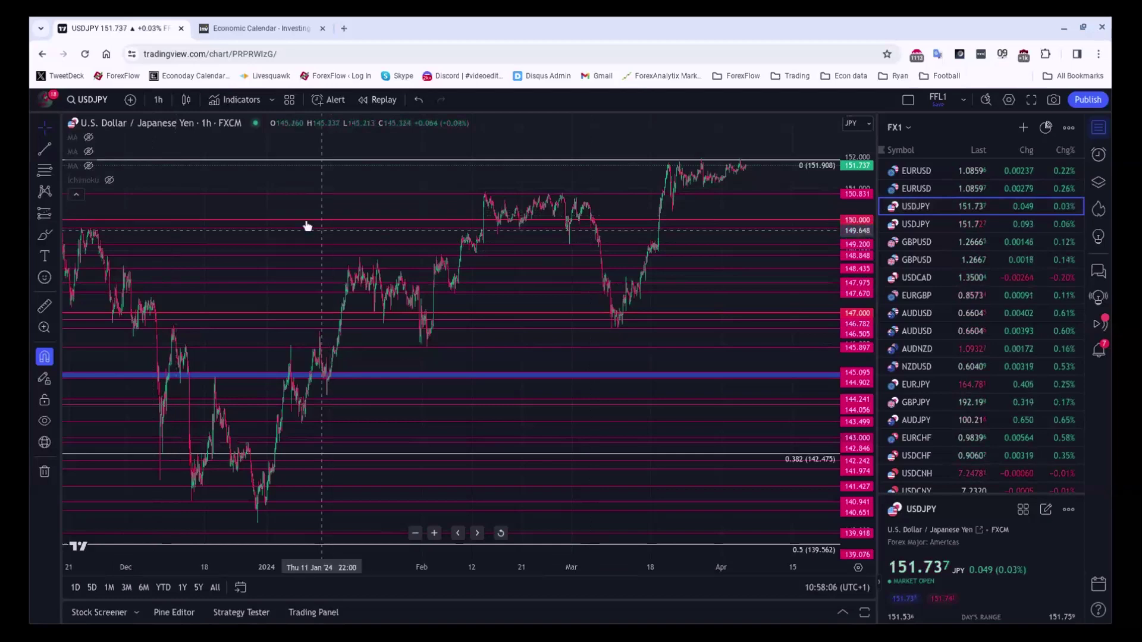
# Set the chart to the 4-hour timeframe and move to the ICE USDJPY listing.
pyautogui.click(158, 99)
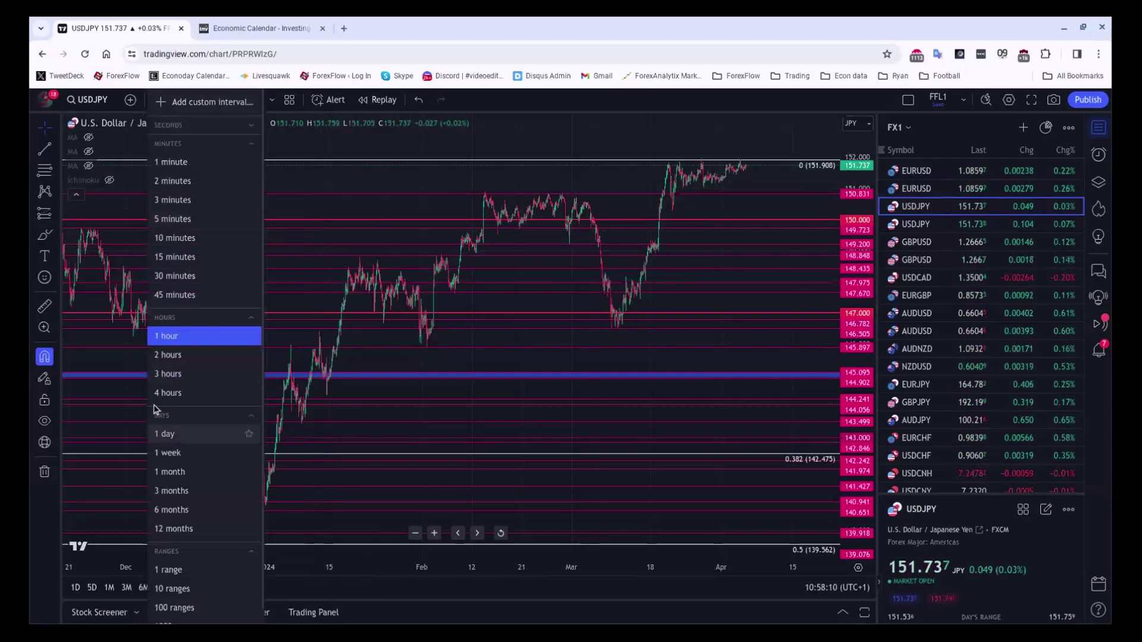
pyautogui.click(226, 397)
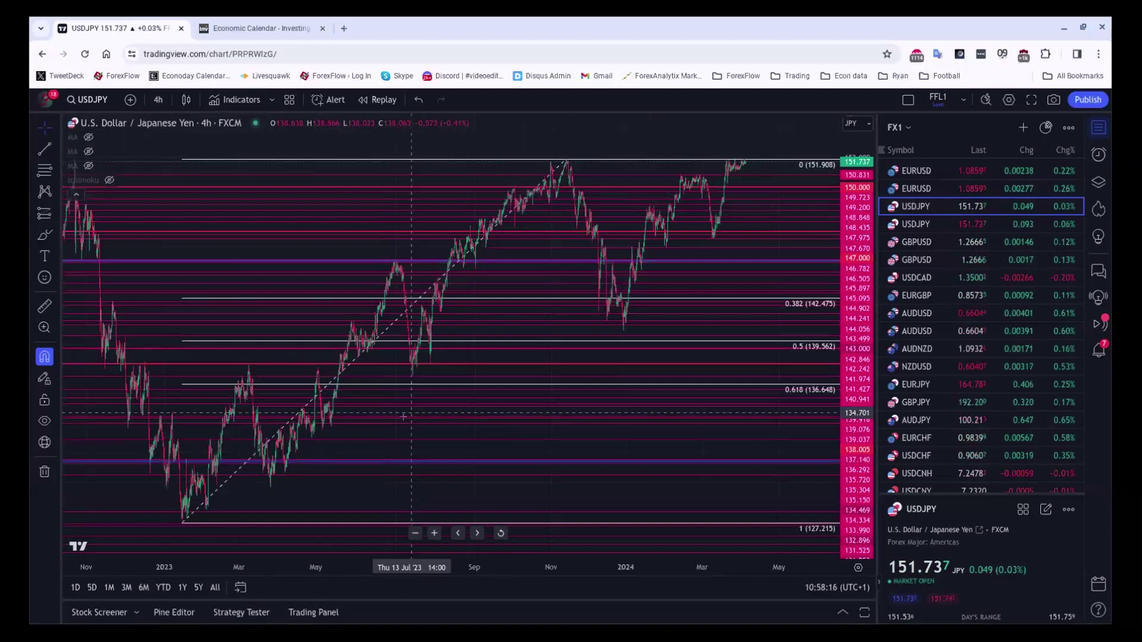
pyautogui.scroll(1, 404, 416)
pyautogui.scroll(-1, 403, 417)
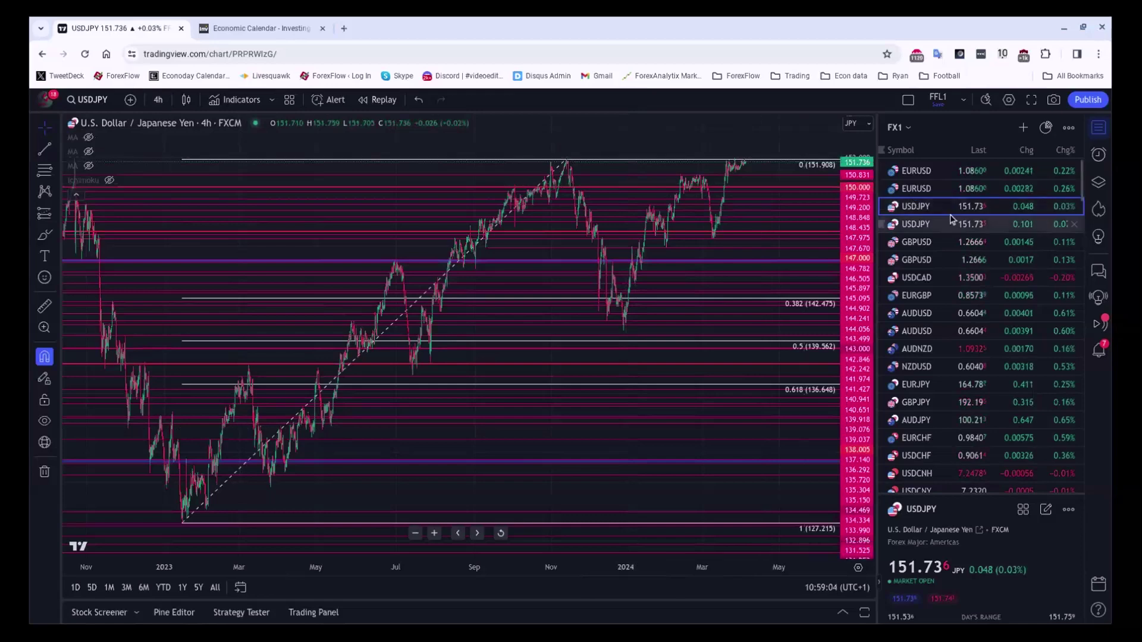
pyautogui.press('Down')
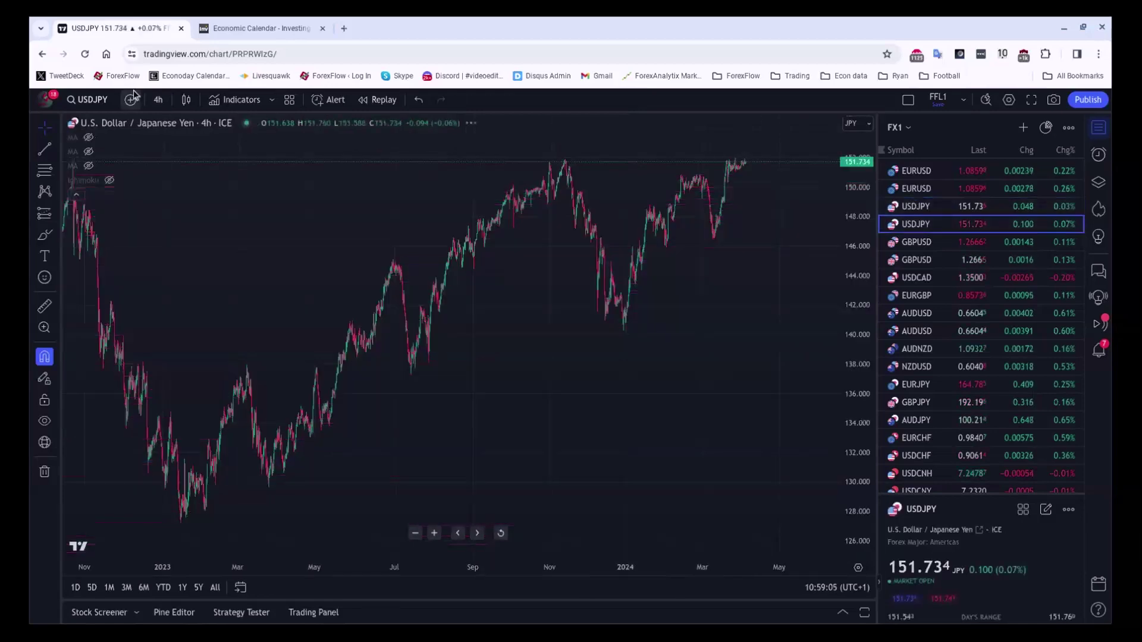
# Switch the ICE USDJPY chart to weekly candles, showing history back to 1981.
pyautogui.click(158, 99)
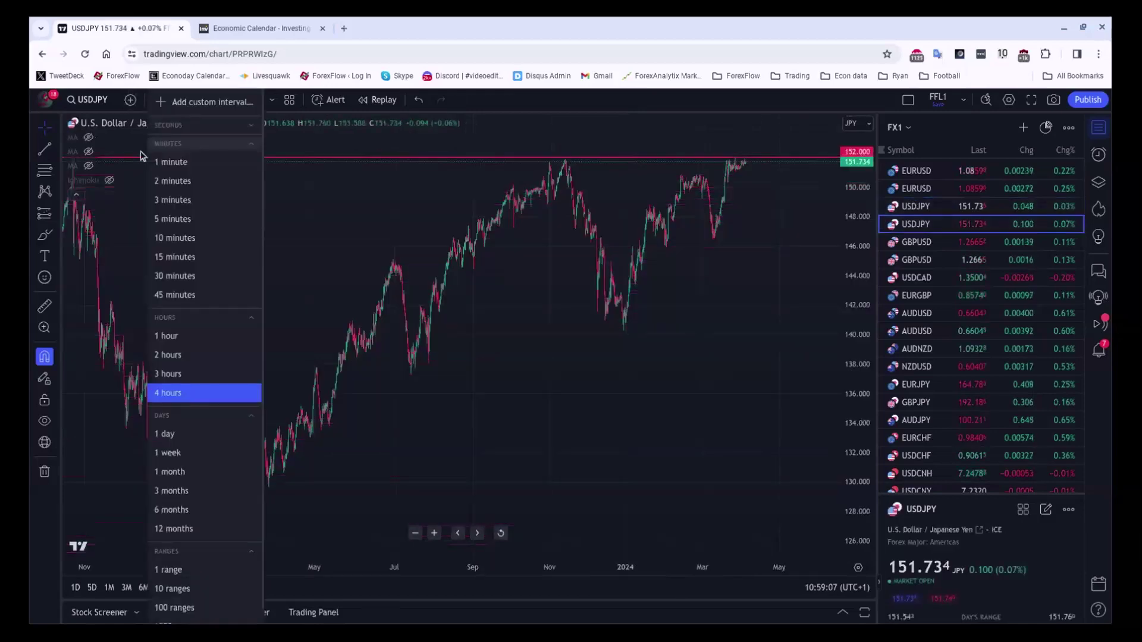
pyautogui.click(172, 452)
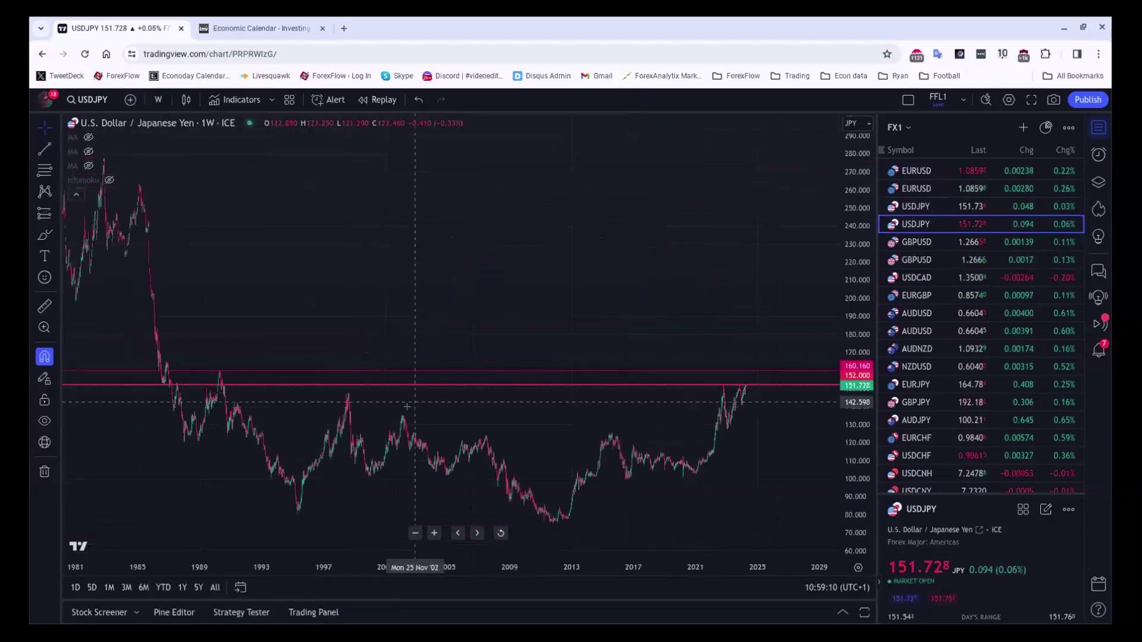
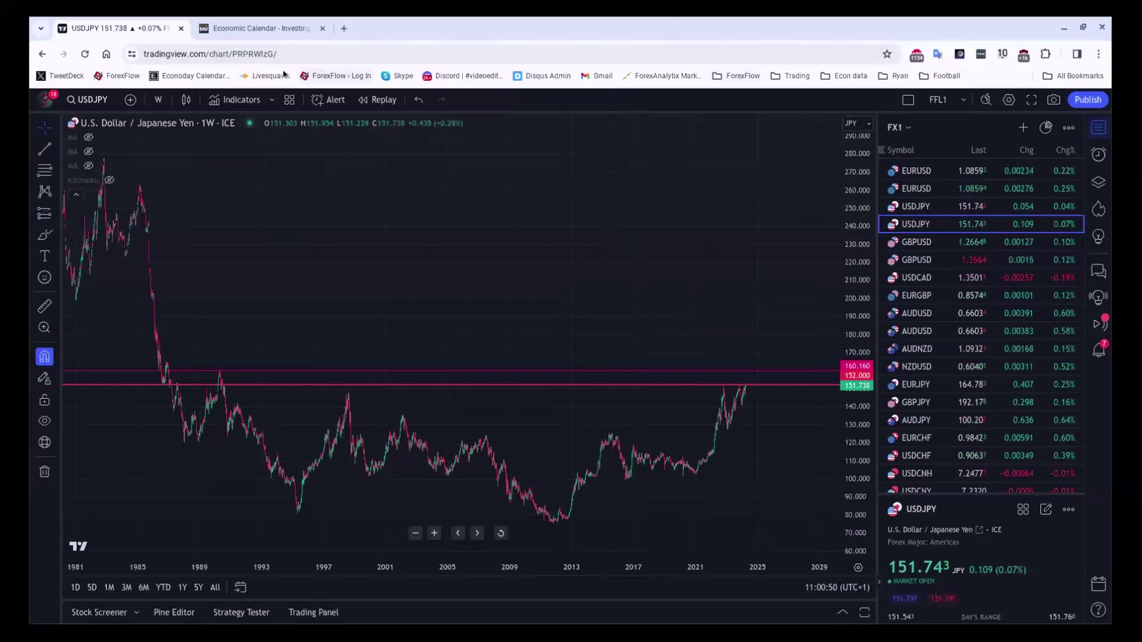
# Switch the chart to the 15-minute timeframe.
pyautogui.click(158, 100)
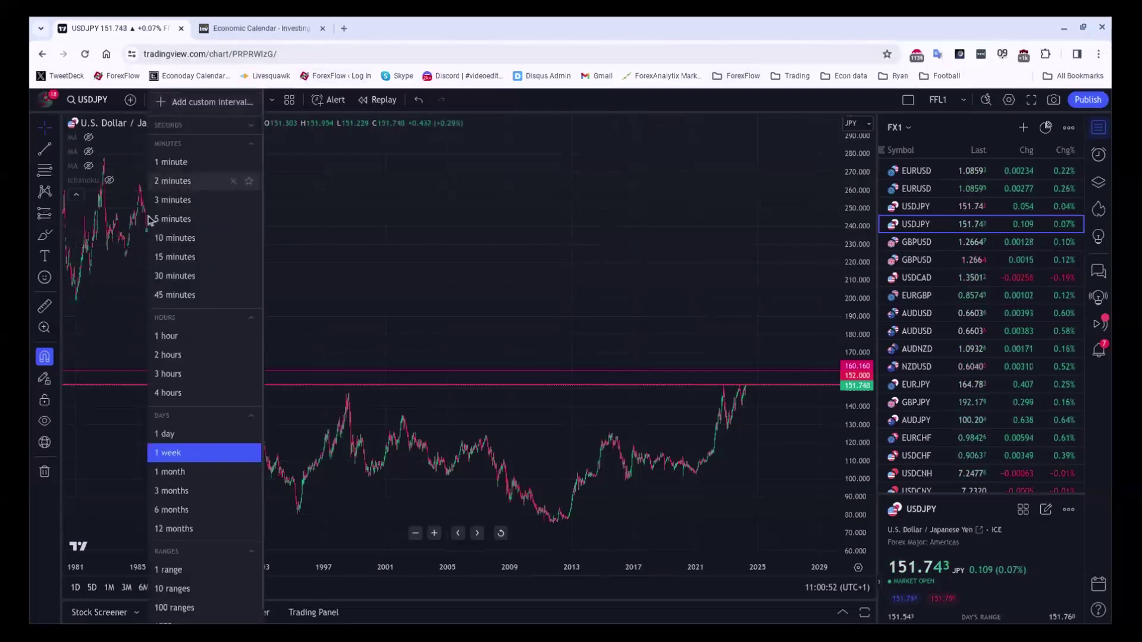
pyautogui.click(166, 257)
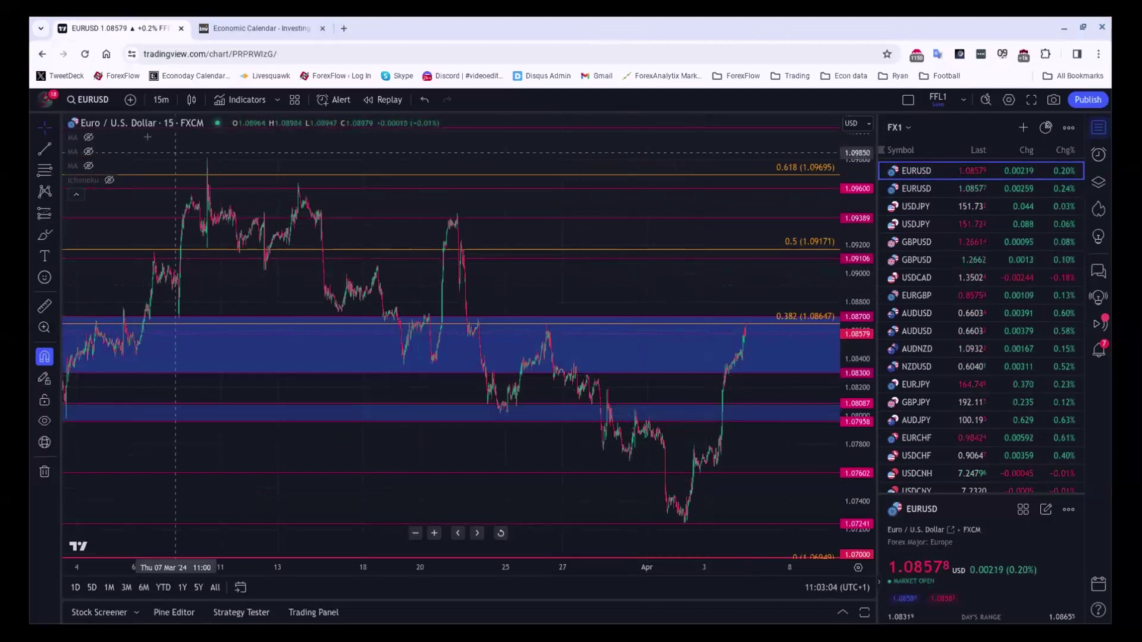
# Switch EURUSD to 4-hour candles and zoom into the recent months.
pyautogui.click(142, 101)
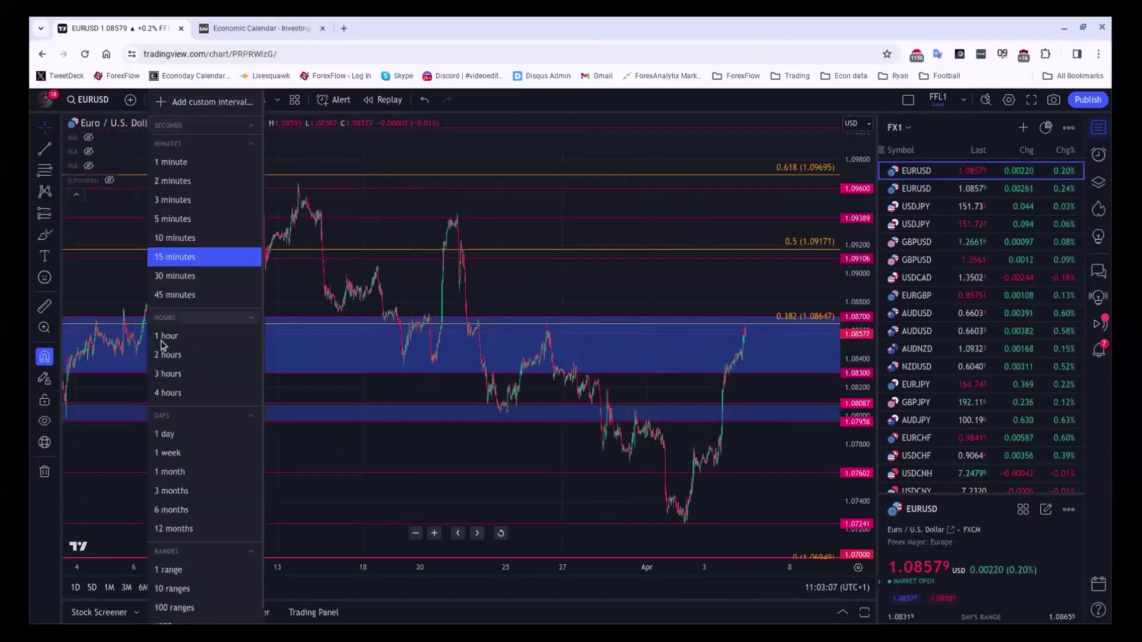
pyautogui.click(150, 399)
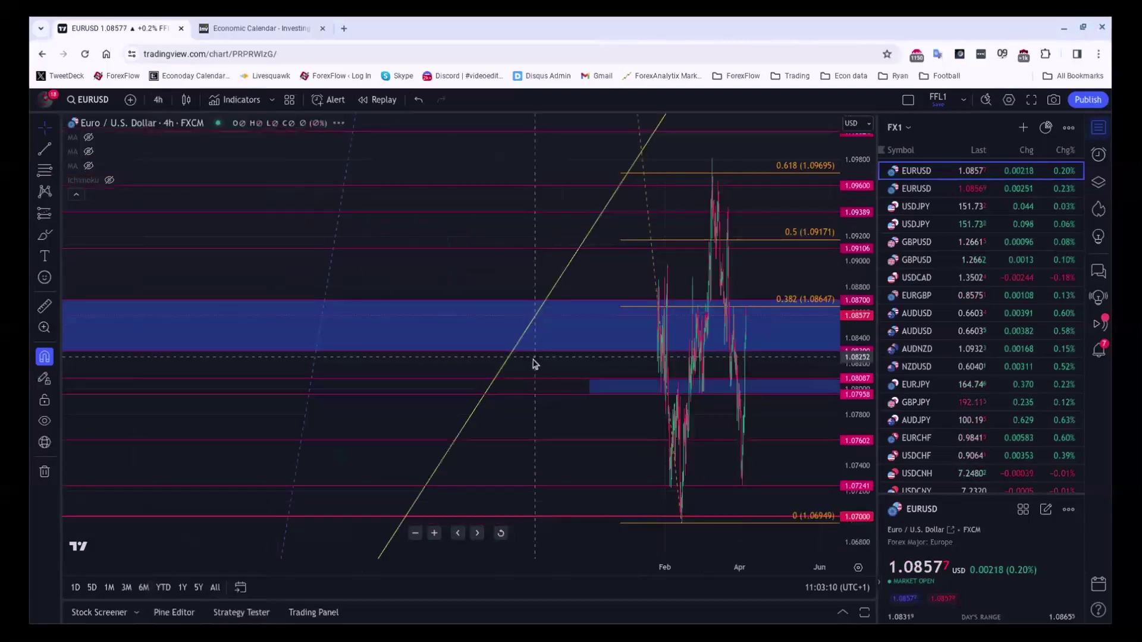
pyautogui.scroll(5, 528, 344)
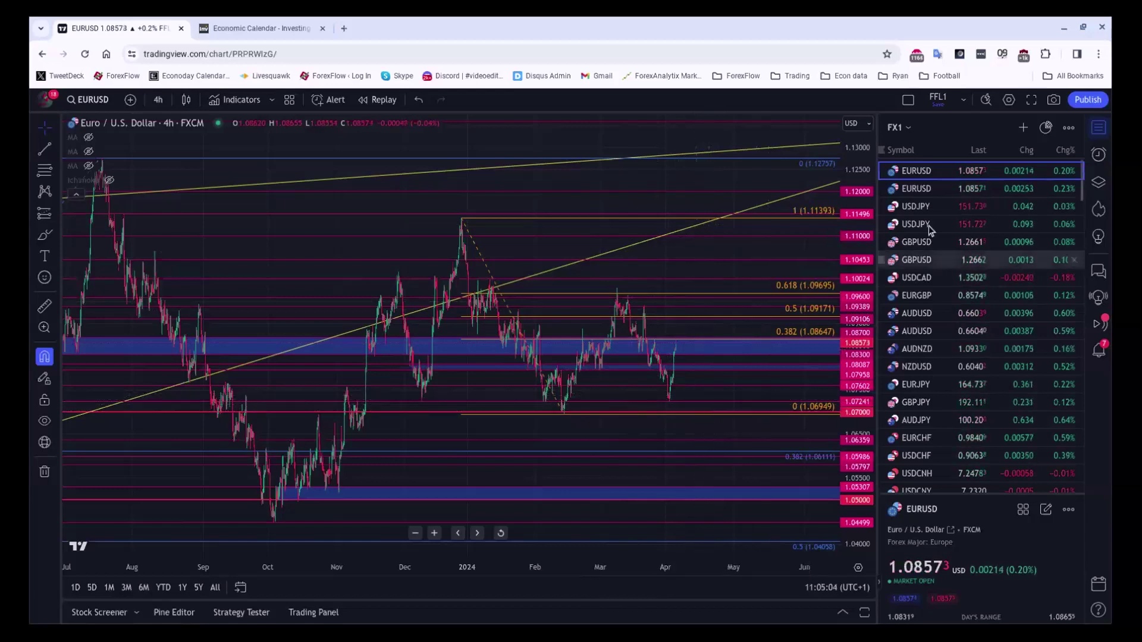
# Load the GBPUSD 4-hour chart from the watchlist.
pyautogui.click(935, 240)
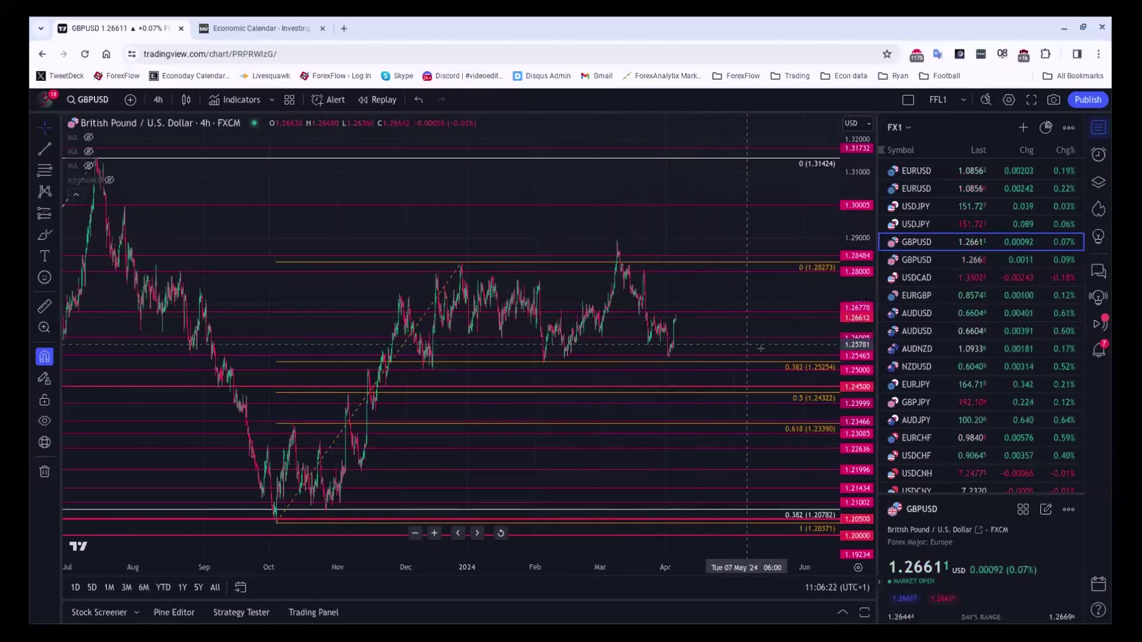
# Load the EURGBP 4-hour chart from the watchlist.
pyautogui.click(912, 297)
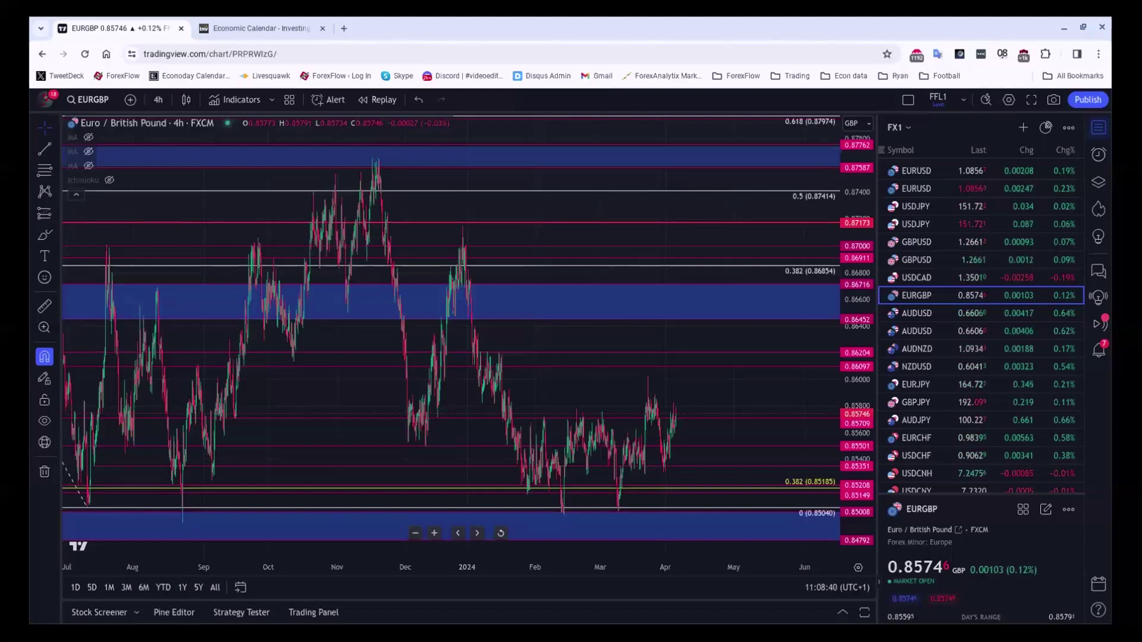
# Open the US 500 Index chart from further down the watchlist.
pyautogui.scroll(-1, 1007, 314)
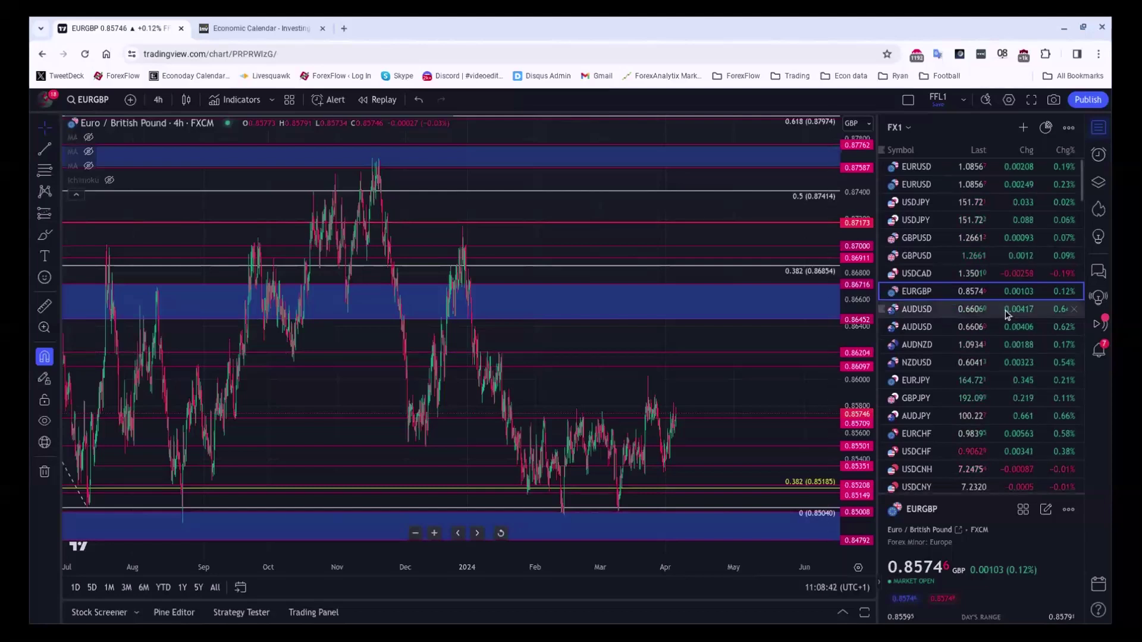
pyautogui.scroll(-8, 1007, 314)
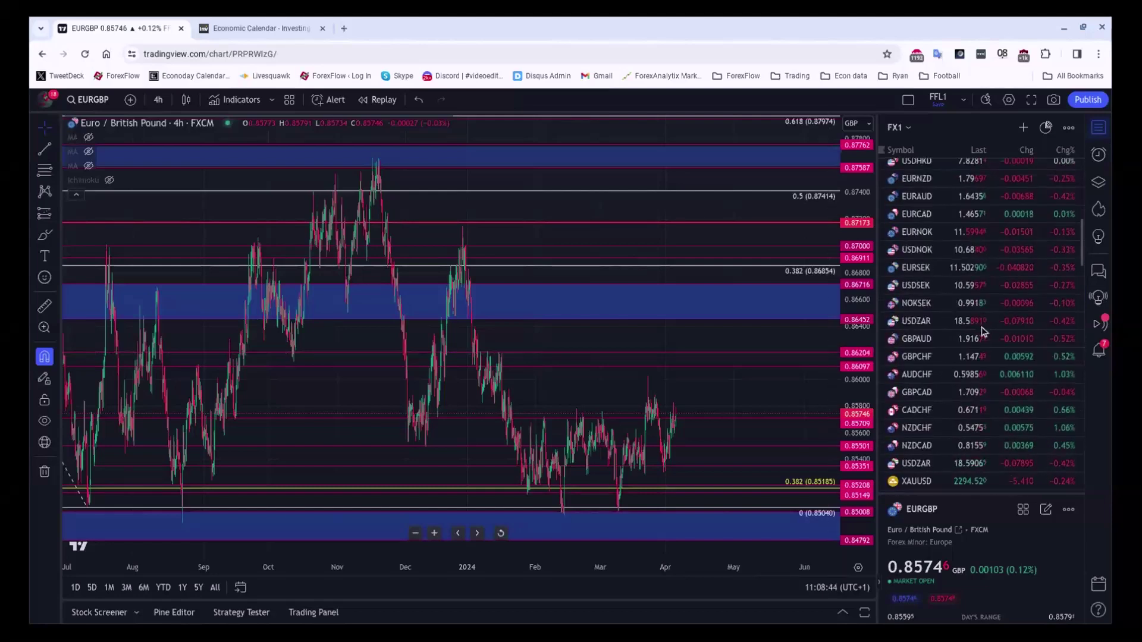
pyautogui.scroll(-3, 951, 324)
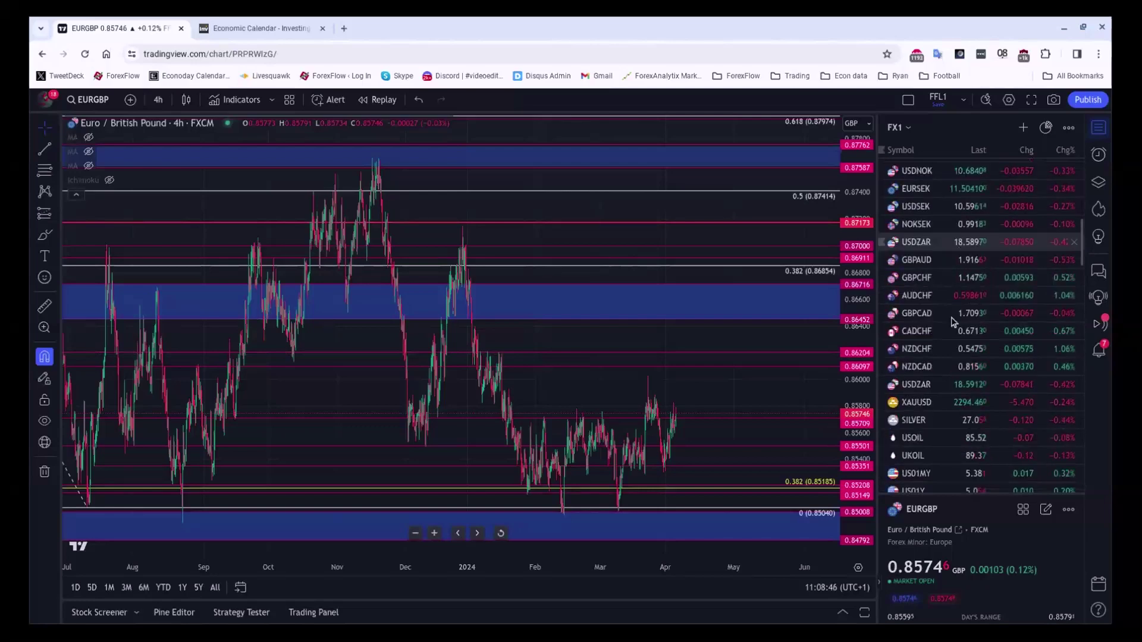
pyautogui.scroll(-5, 952, 322)
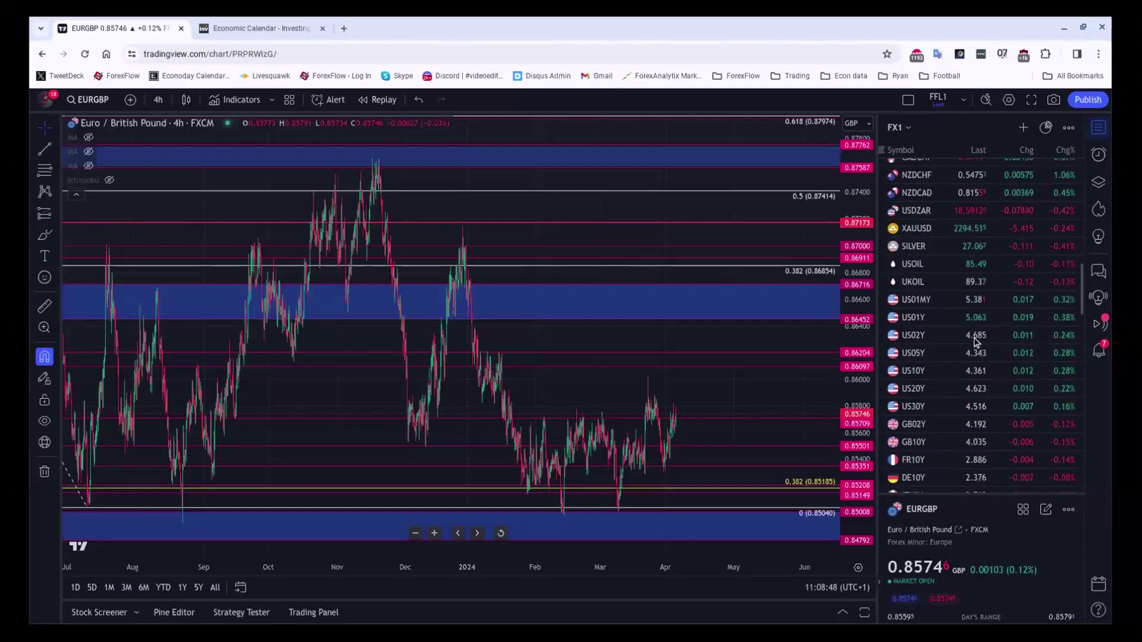
pyautogui.scroll(-8, 976, 341)
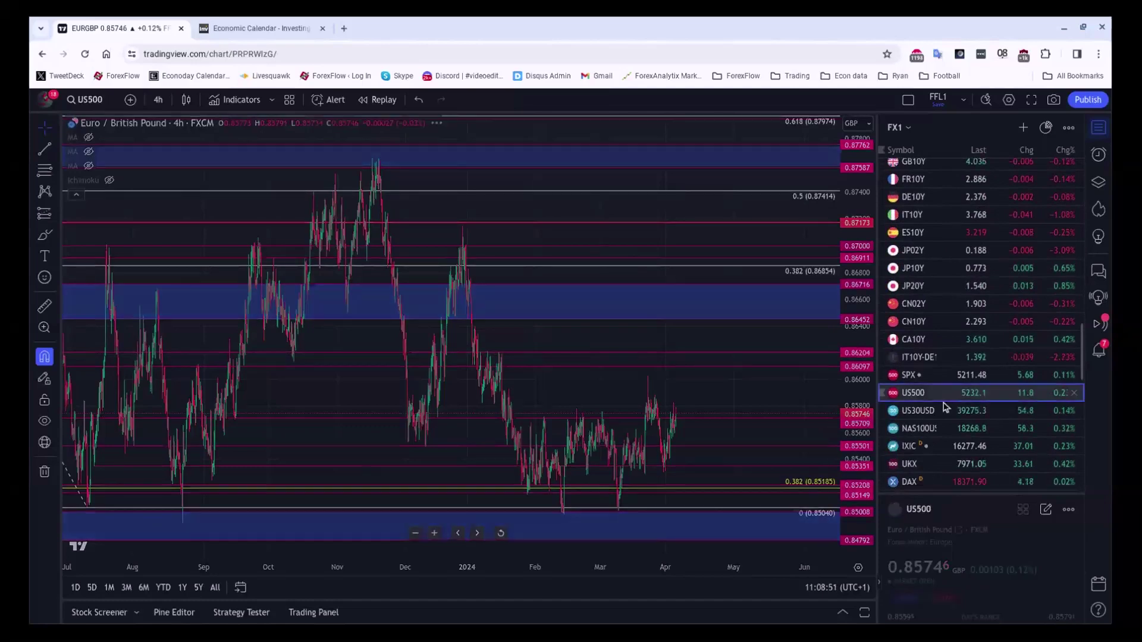
pyautogui.click(944, 400)
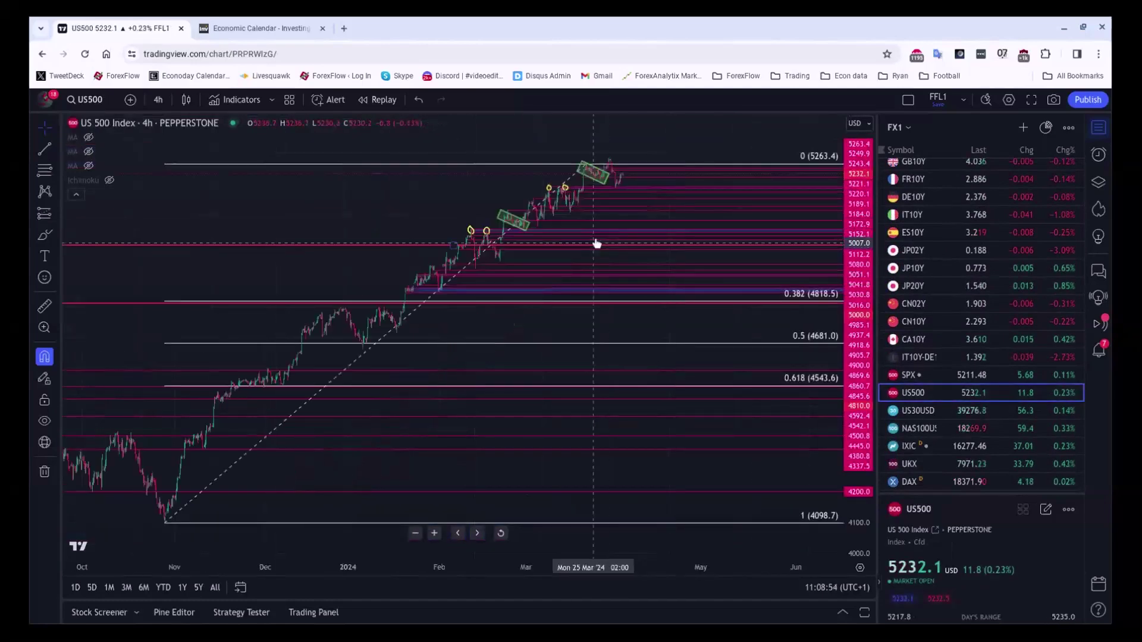
# Move the lower green box onto the upper one and delete it.
pyautogui.scroll(3, 410, 261)
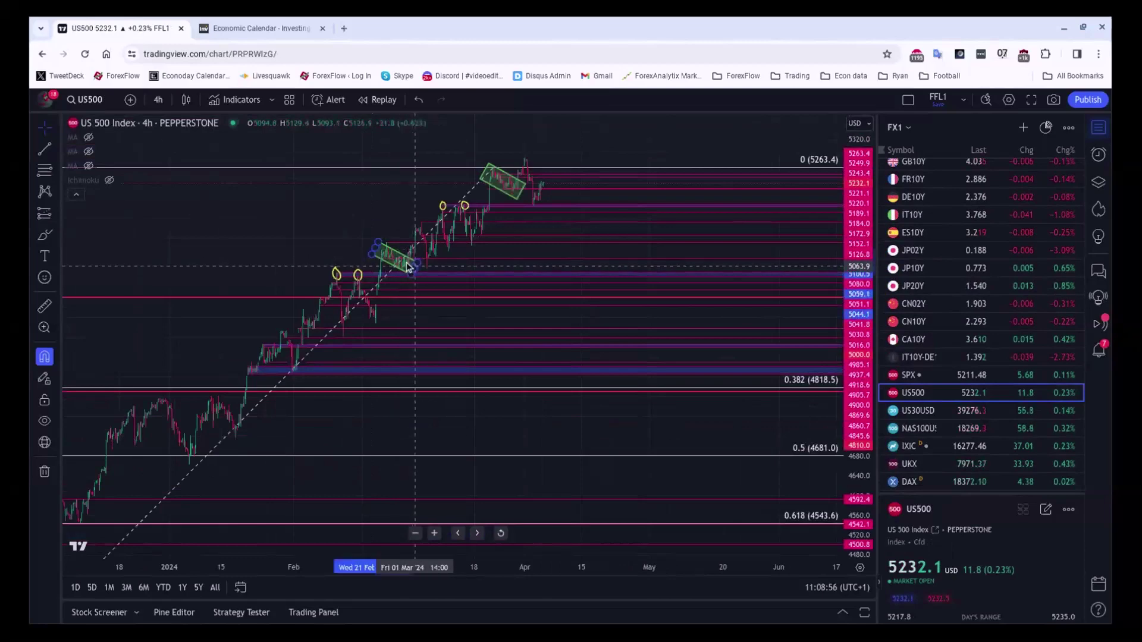
pyautogui.moveTo(408, 266); pyautogui.dragTo(520, 190)
pyautogui.press('Delete')
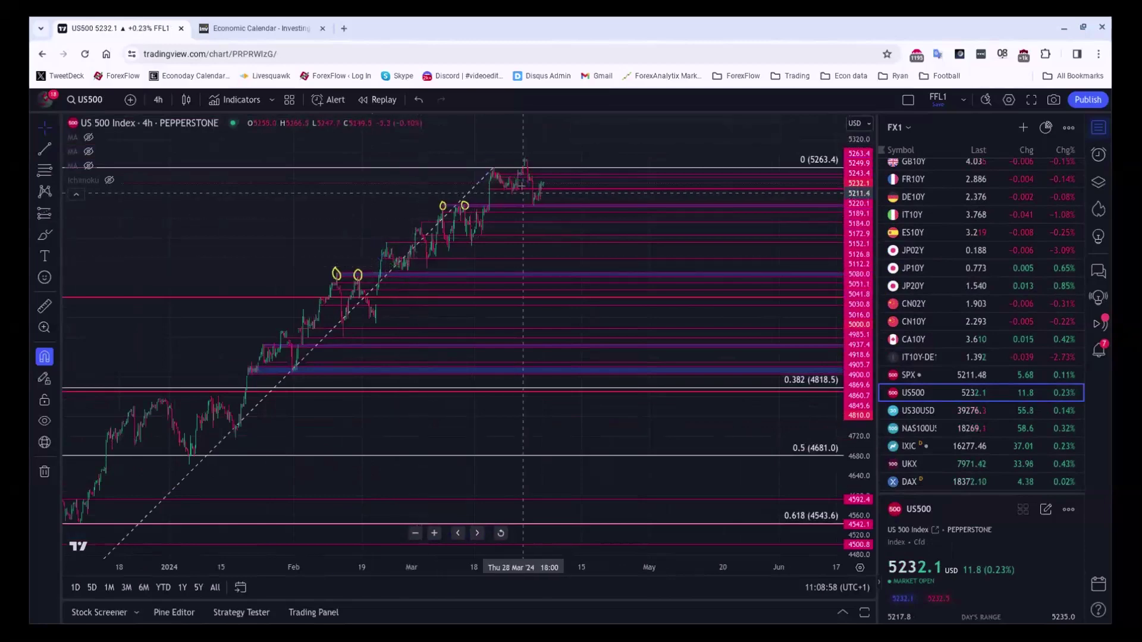
pyautogui.scroll(2, 583, 198)
pyautogui.scroll(1, 589, 199)
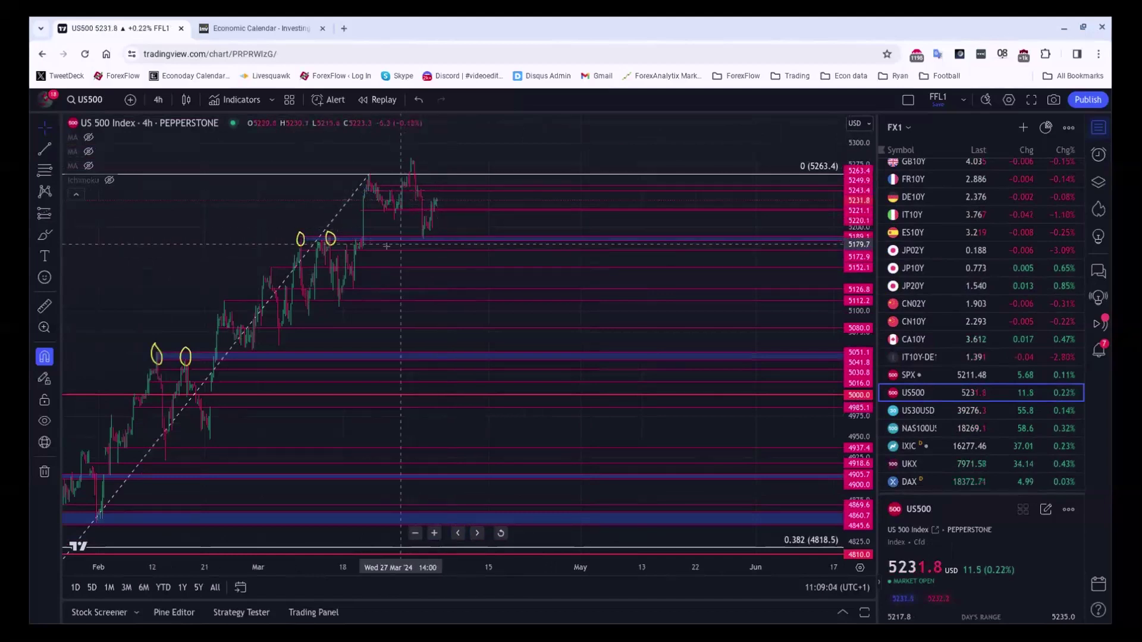
pyautogui.scroll(1, 459, 239)
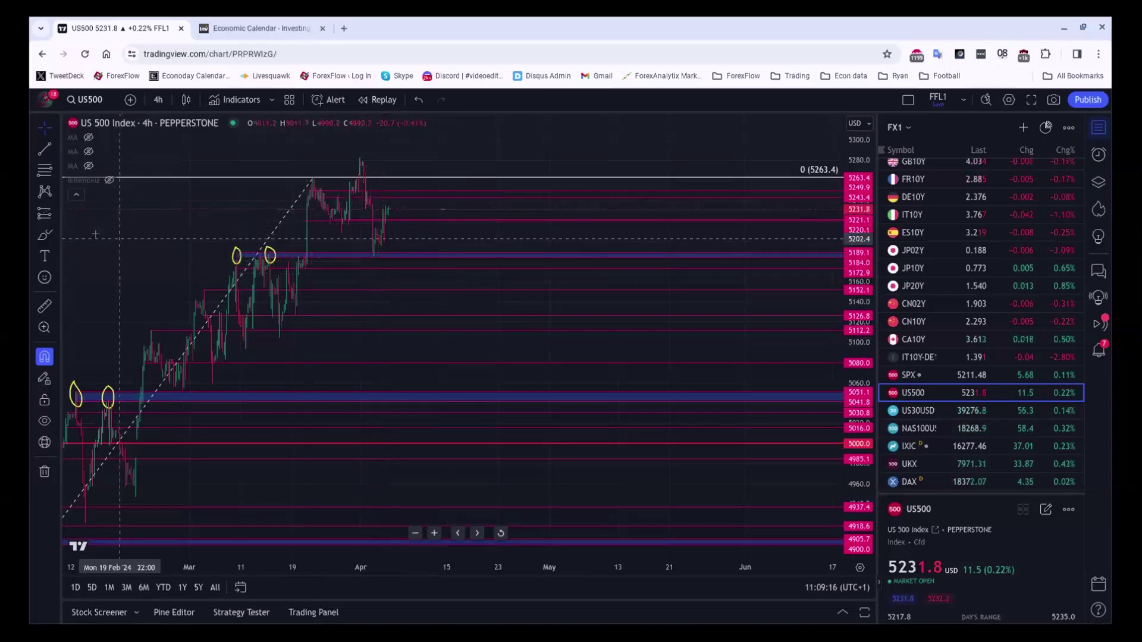
pyautogui.moveTo(95, 234); pyautogui.dragTo(244, 235)
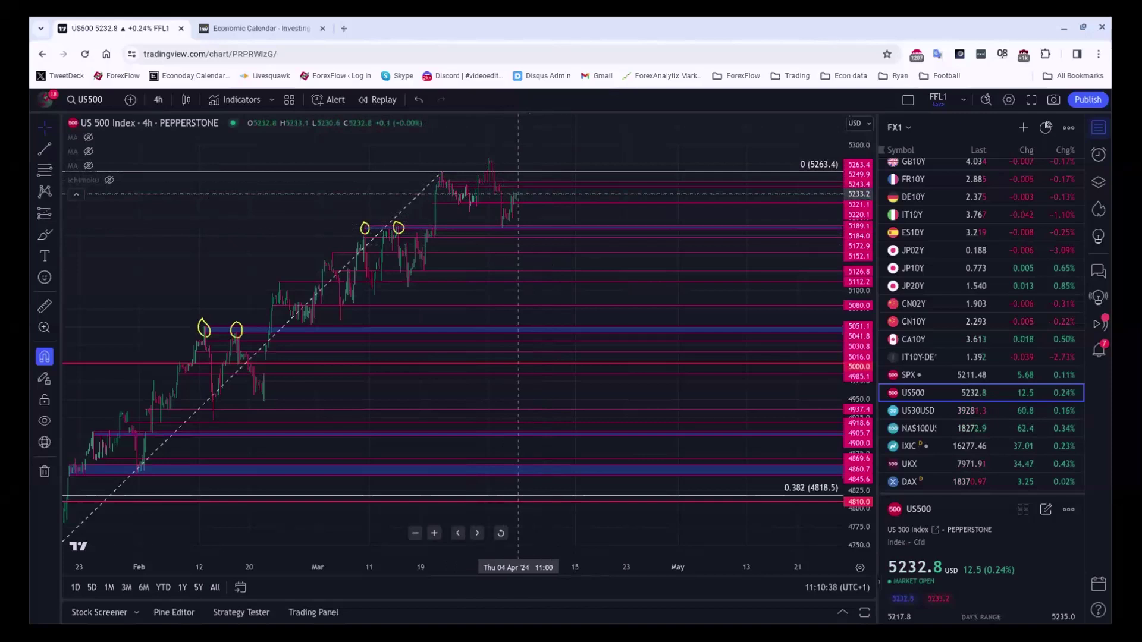
# Zoom in on the GBPUSD 4-hour chart's trendlines and Fibonacci levels.
pyautogui.scroll(1, 520, 195)
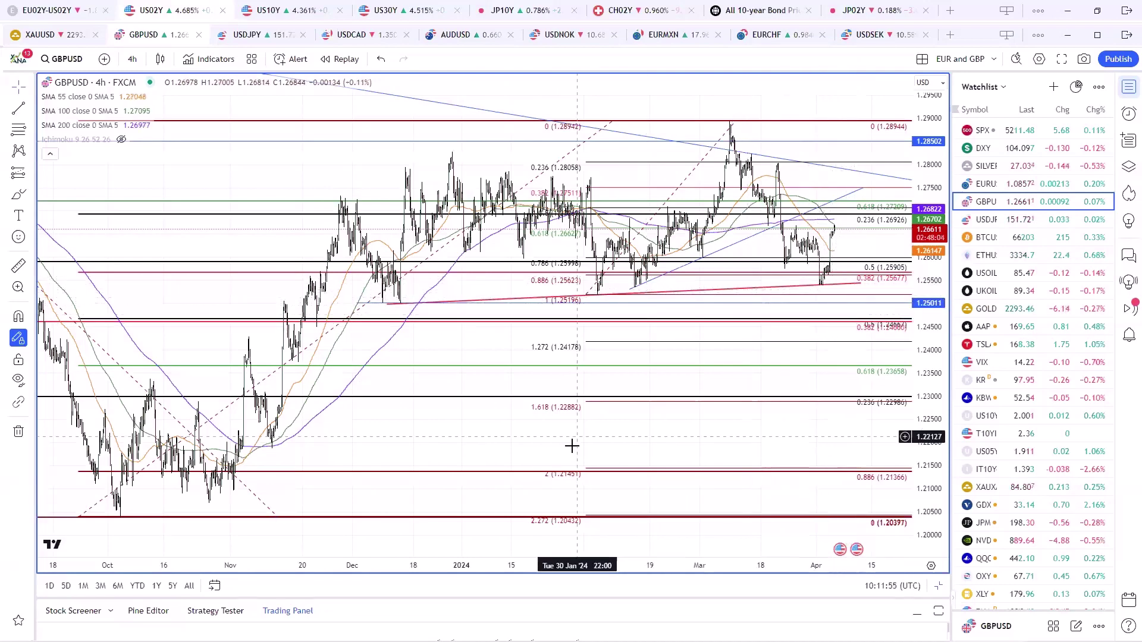
pyautogui.scroll(2, 574, 446)
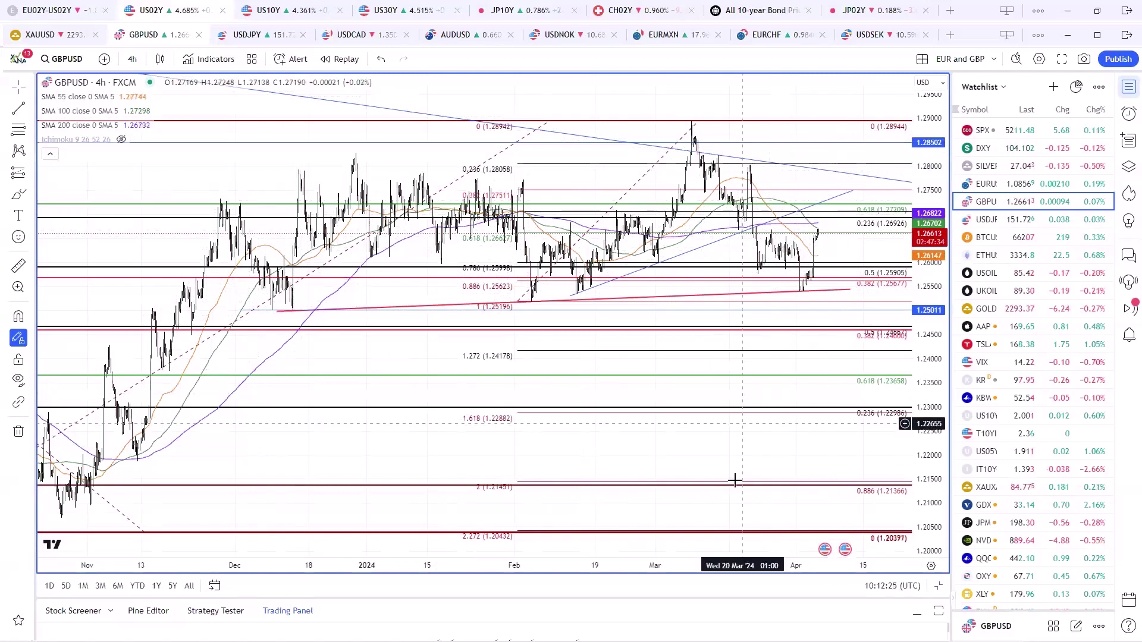
pyautogui.scroll(2, 734, 477)
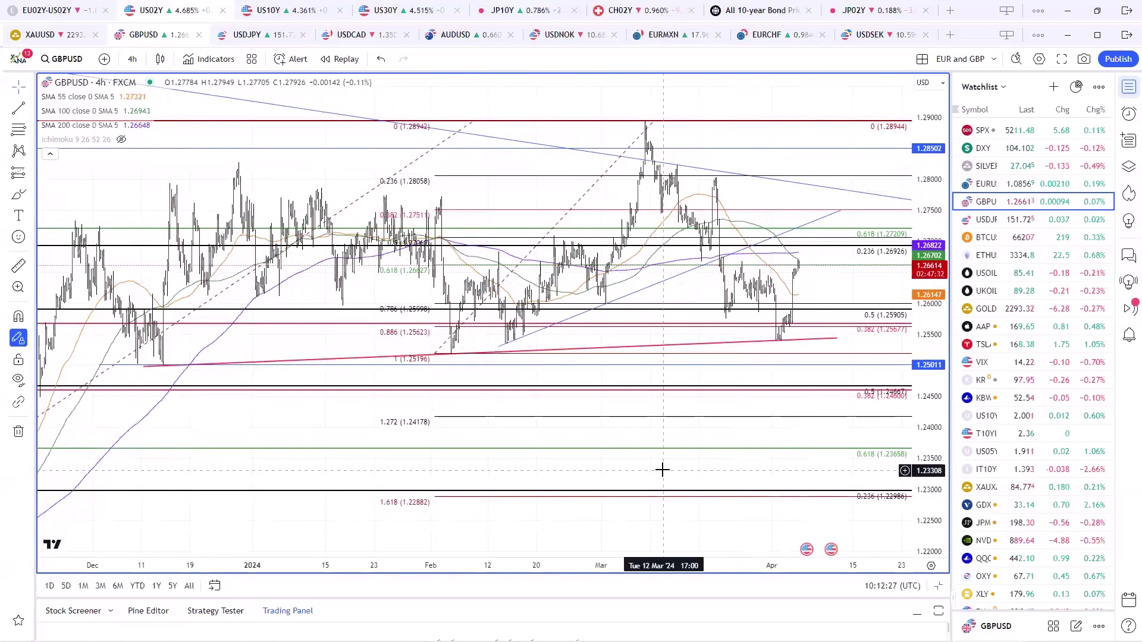
pyautogui.scroll(-4, 681, 444)
pyautogui.scroll(2, 681, 444)
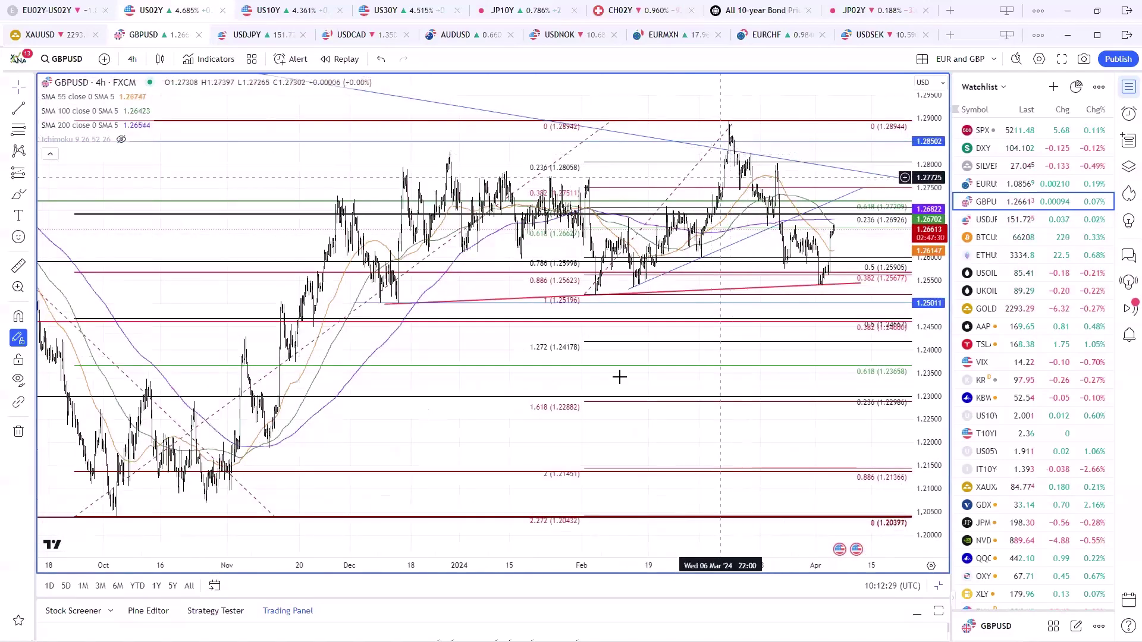
pyautogui.scroll(-3, 635, 462)
pyautogui.scroll(-5, 634, 462)
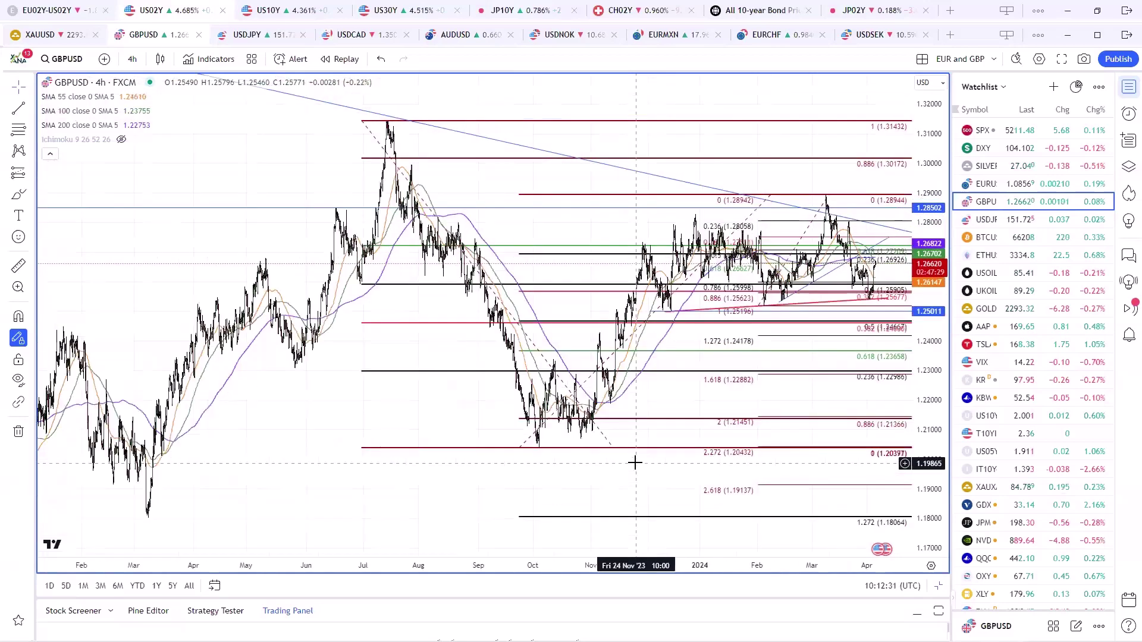
# Switch GBPUSD to daily candles and zoom in.
pyautogui.click(132, 59)
pyautogui.click(161, 416)
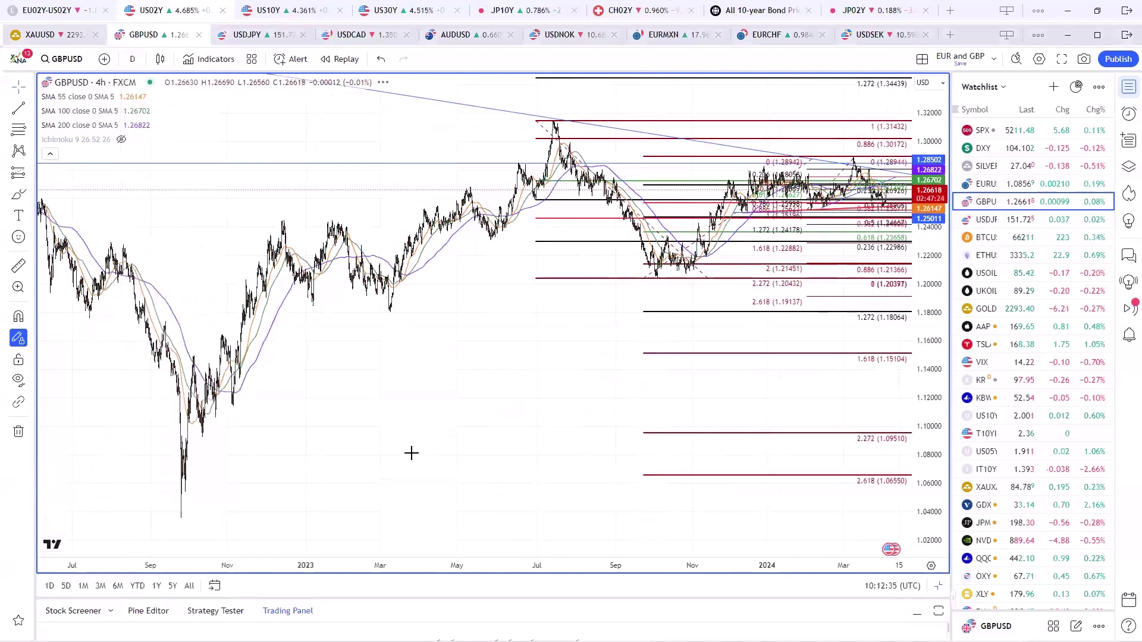
pyautogui.scroll(6, 505, 474)
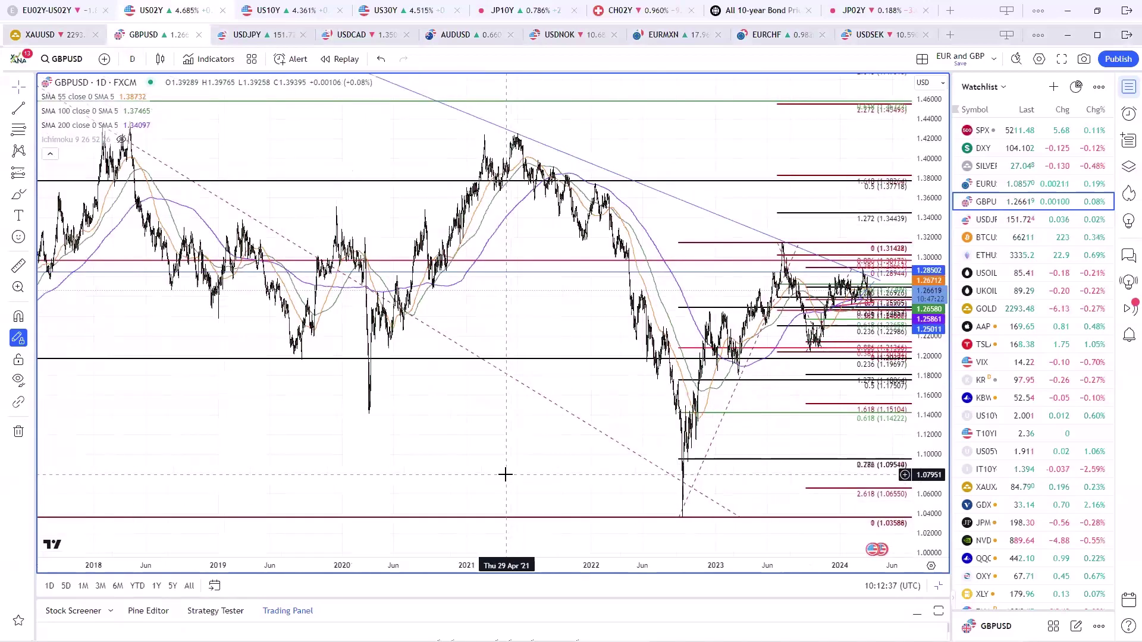
pyautogui.scroll(4, 505, 474)
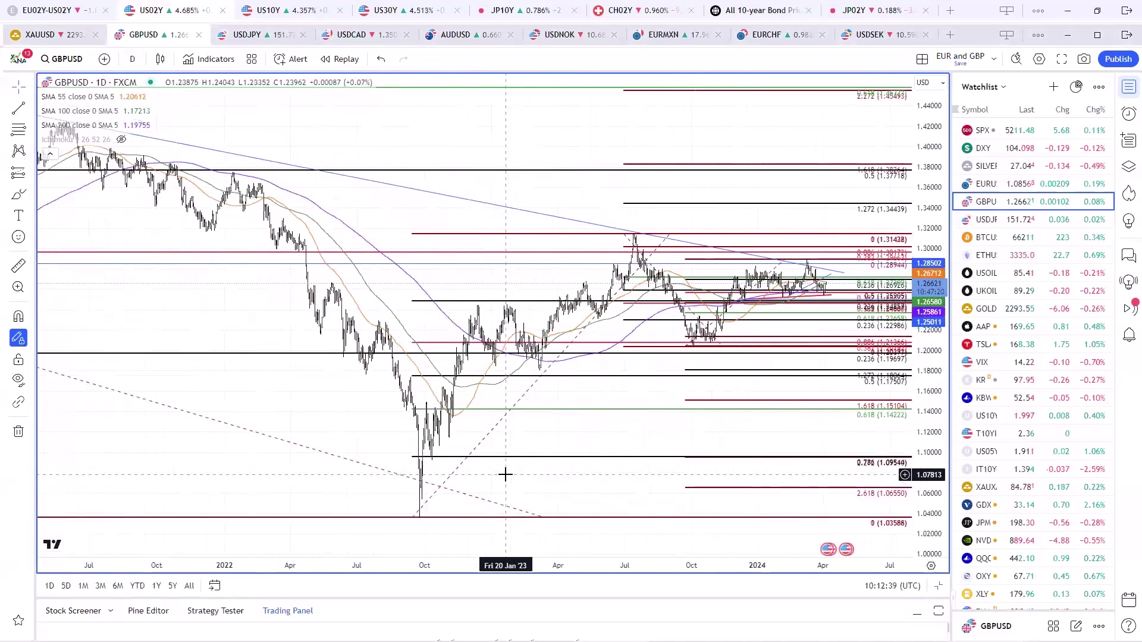
pyautogui.scroll(3, 505, 474)
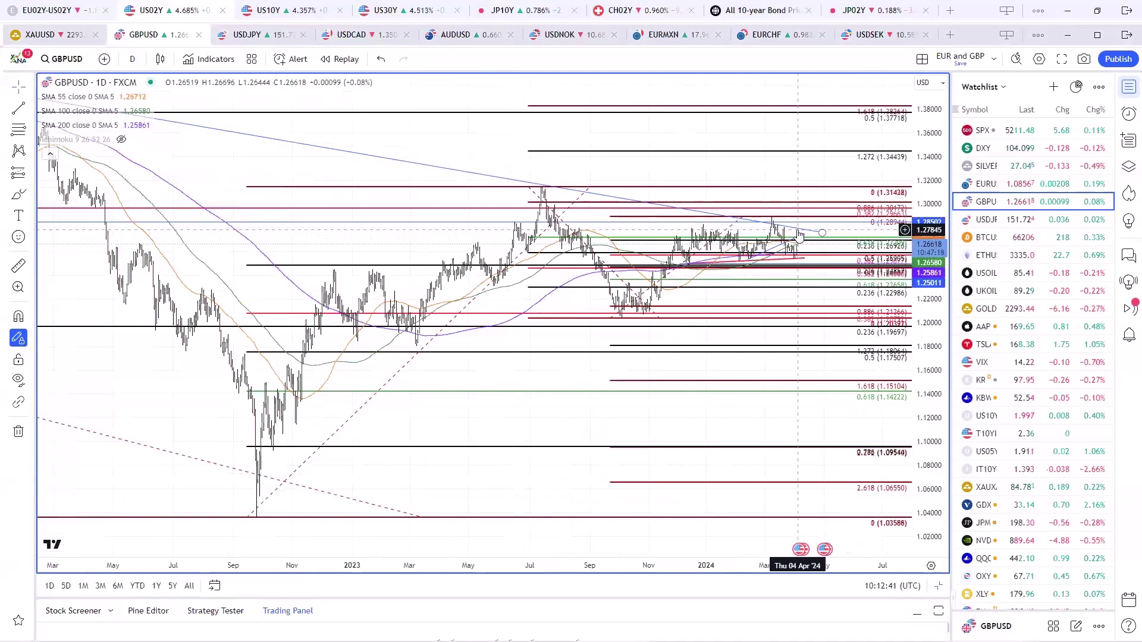
# Set GBPUSD back to 4-hour candles and restore the four-chart layout.
pyautogui.click(132, 58)
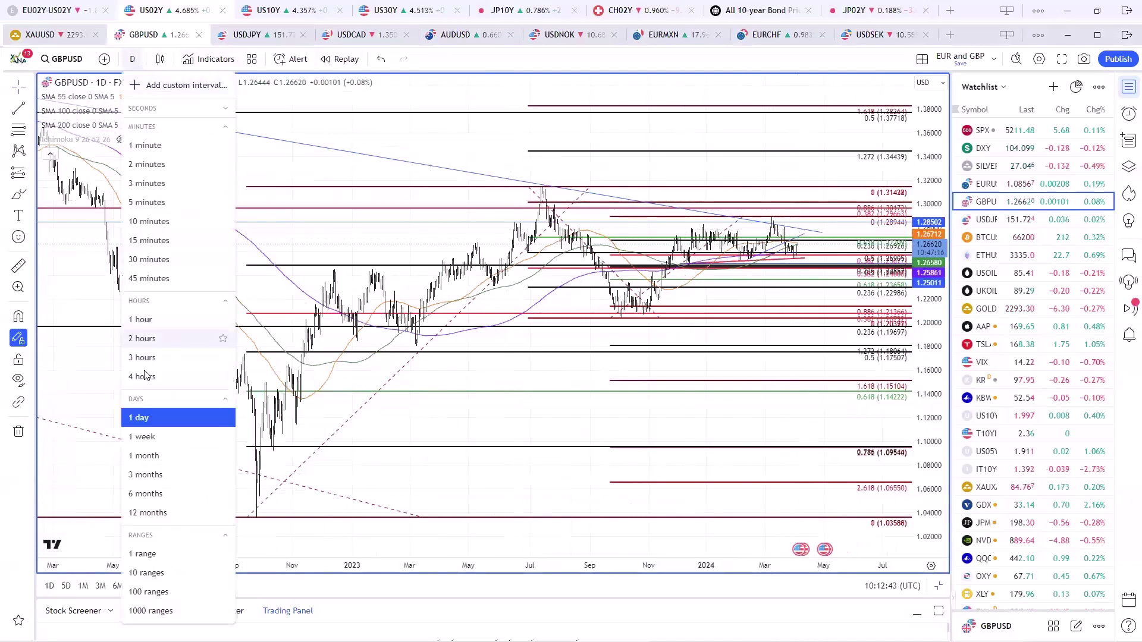
pyautogui.click(153, 376)
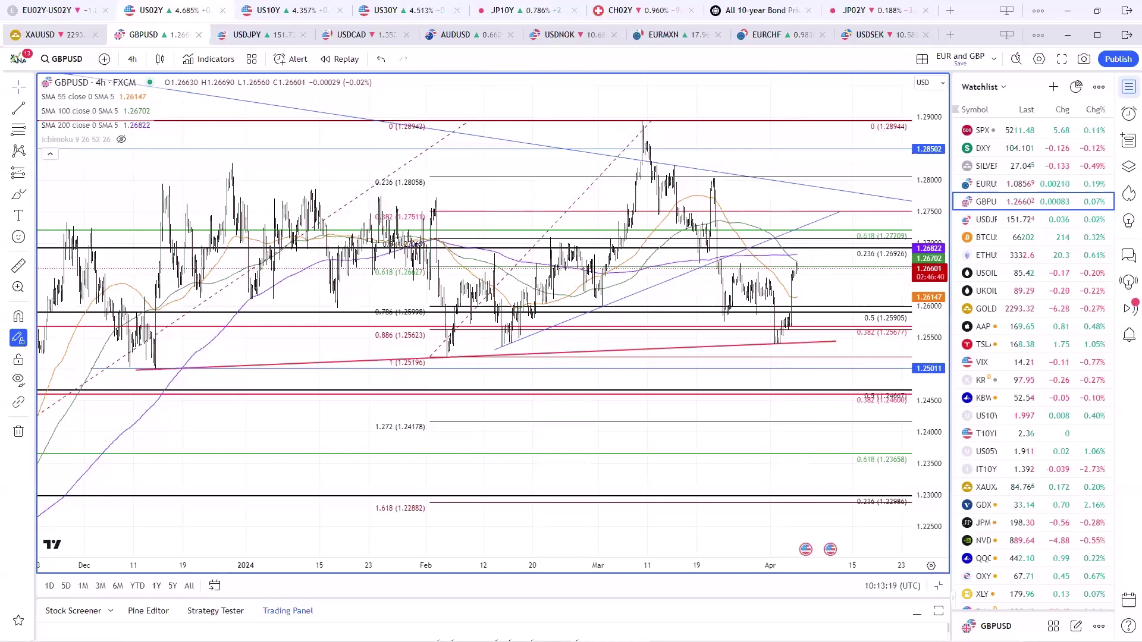
pyautogui.moveTo(493, 531)
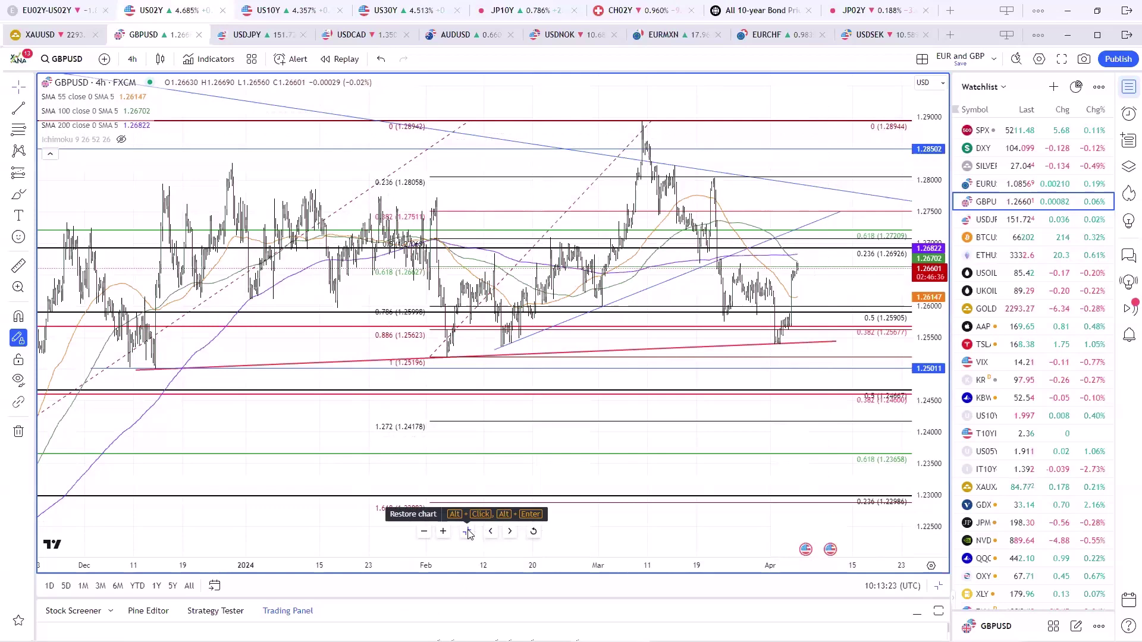
pyautogui.click(468, 532)
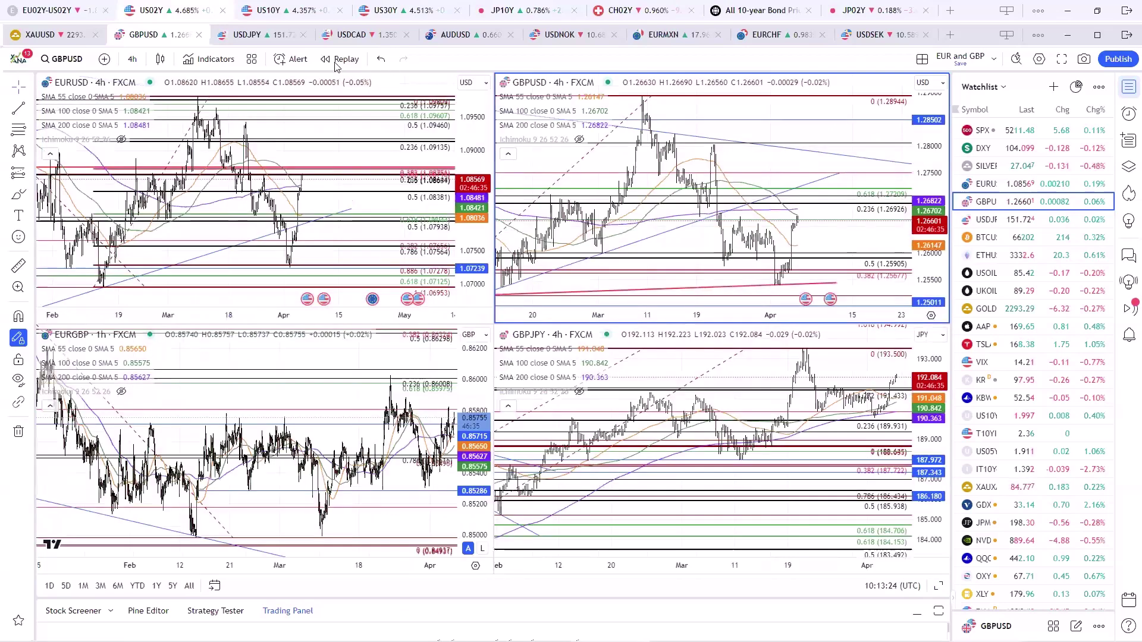
# Open the AUD and NZD layout and enlarge AUDUSD to fill the chart area.
pyautogui.click(466, 35)
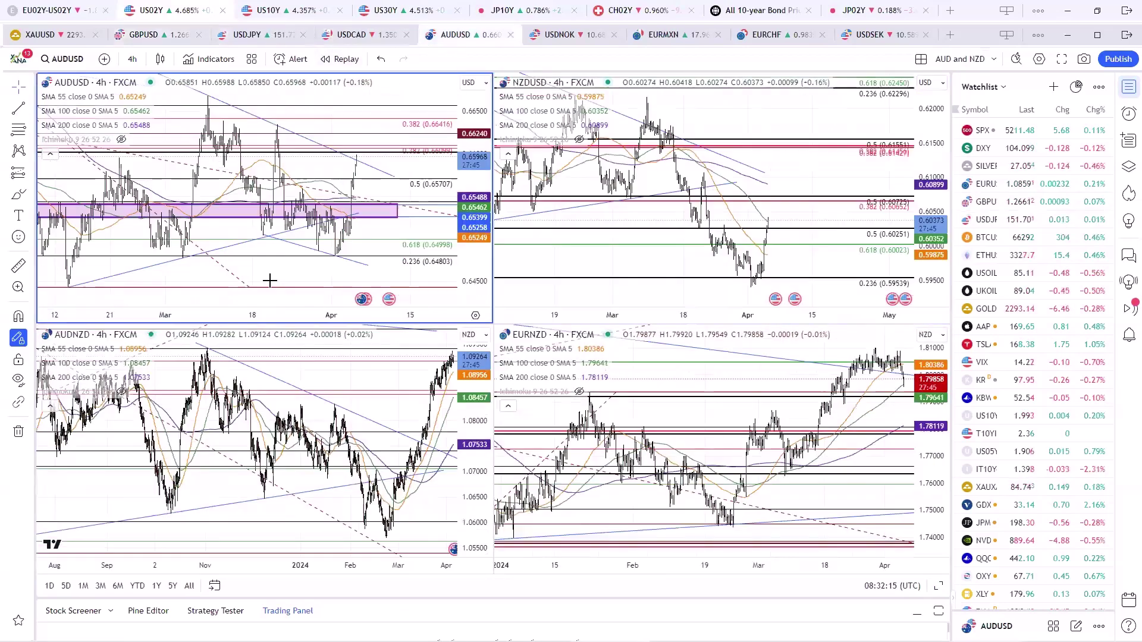
pyautogui.hotkey('alt', 'Return')
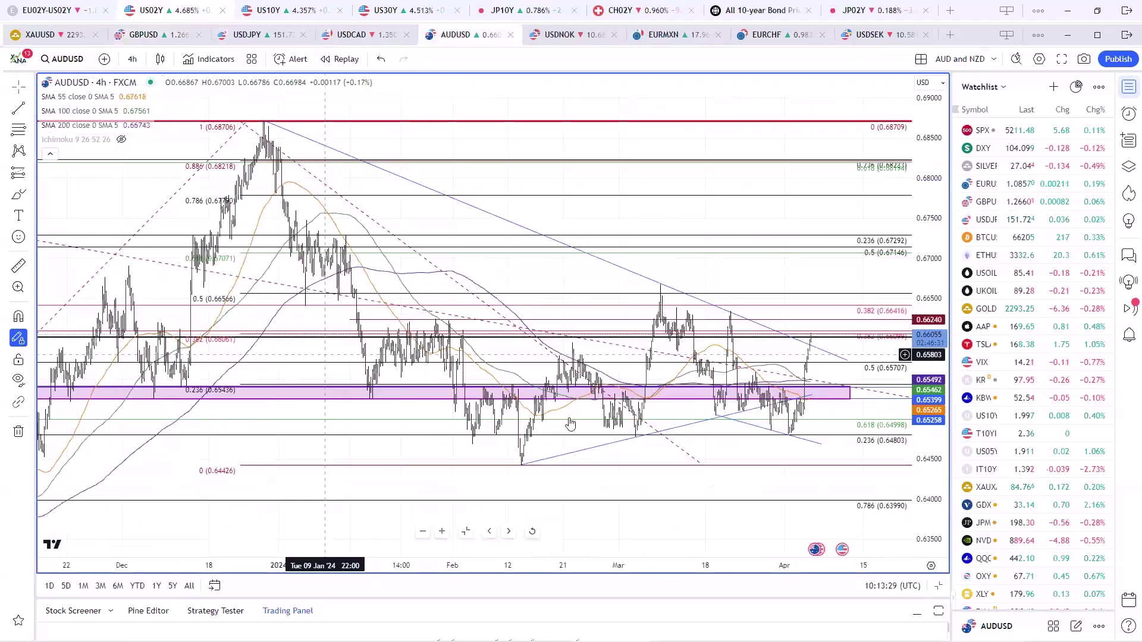
pyautogui.click(660, 433)
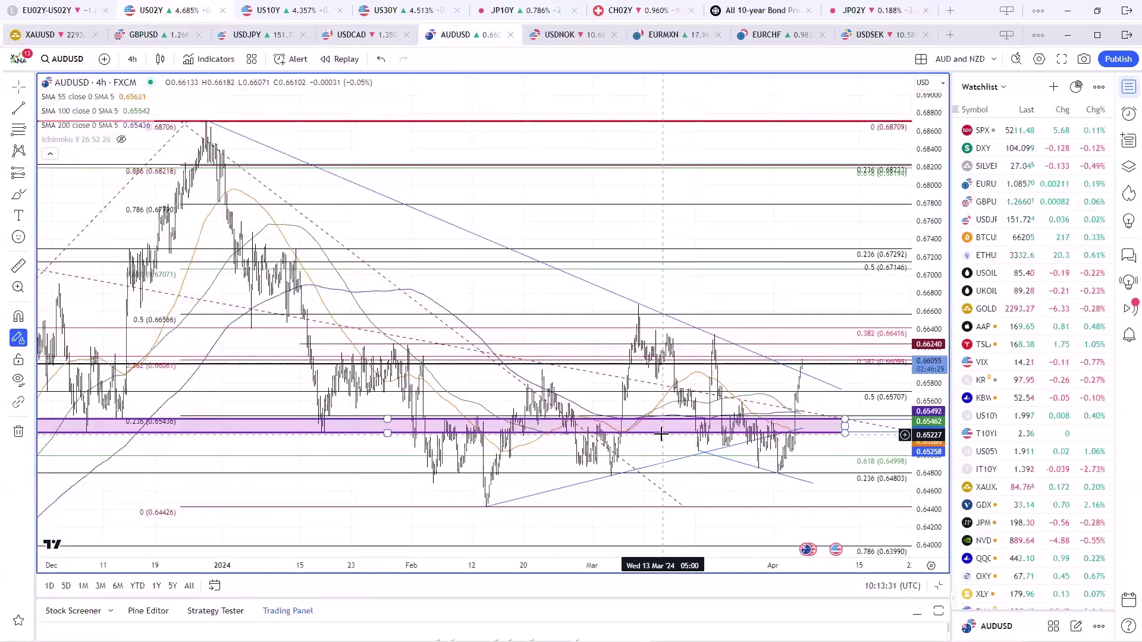
pyautogui.scroll(-3, 660, 433)
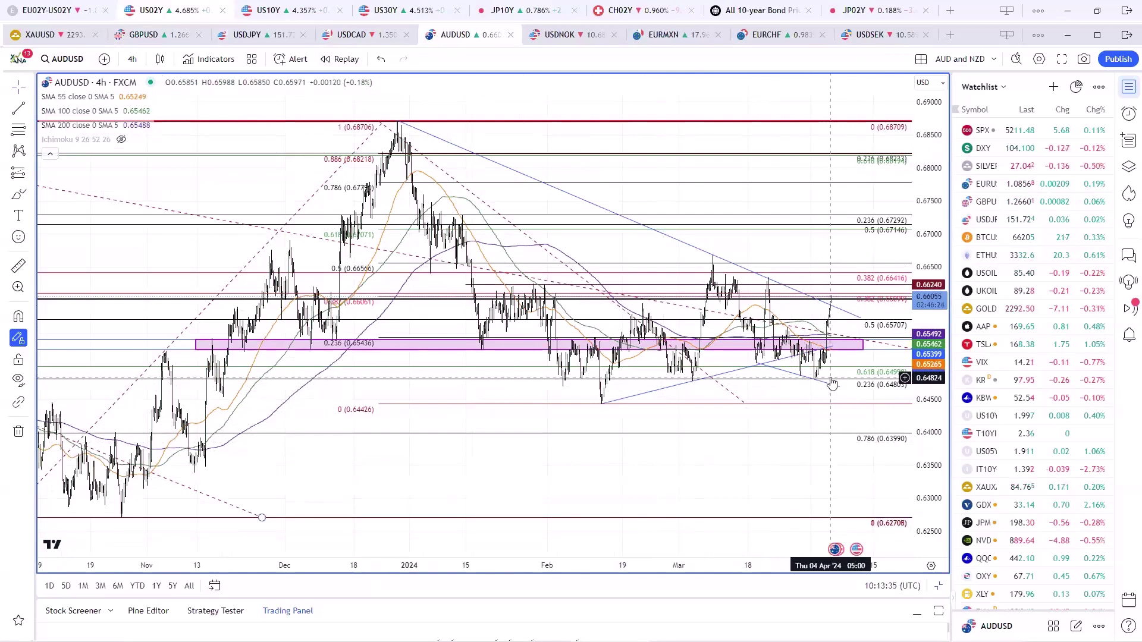
pyautogui.scroll(3, 719, 446)
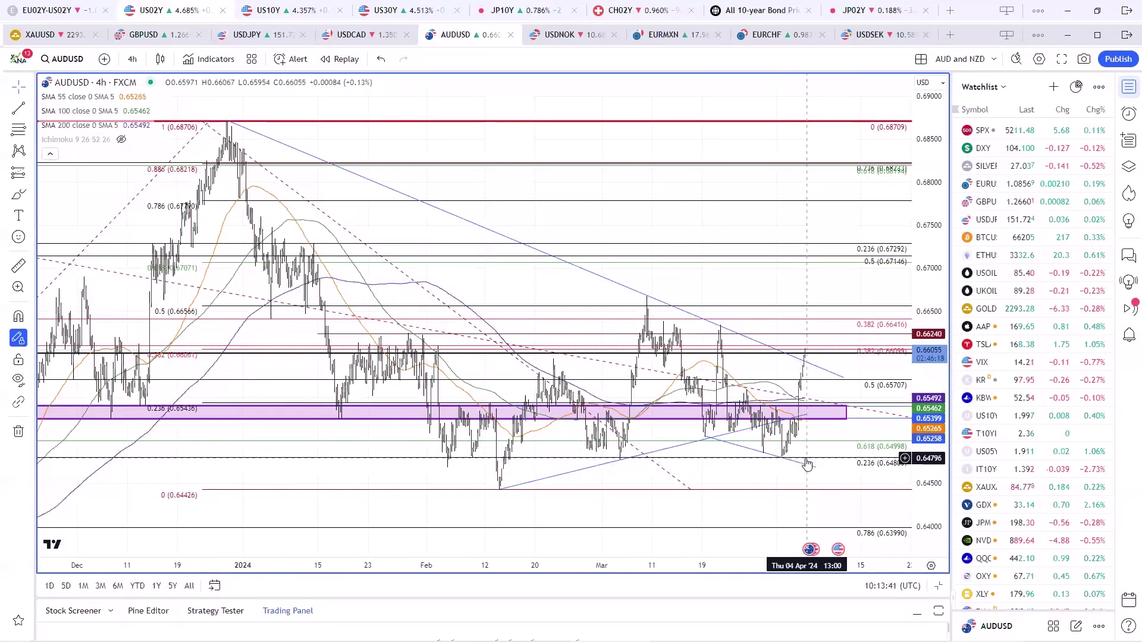
# Select the purple support zone around 0.6526–0.6549 and zoom in on it.
pyautogui.click(802, 419)
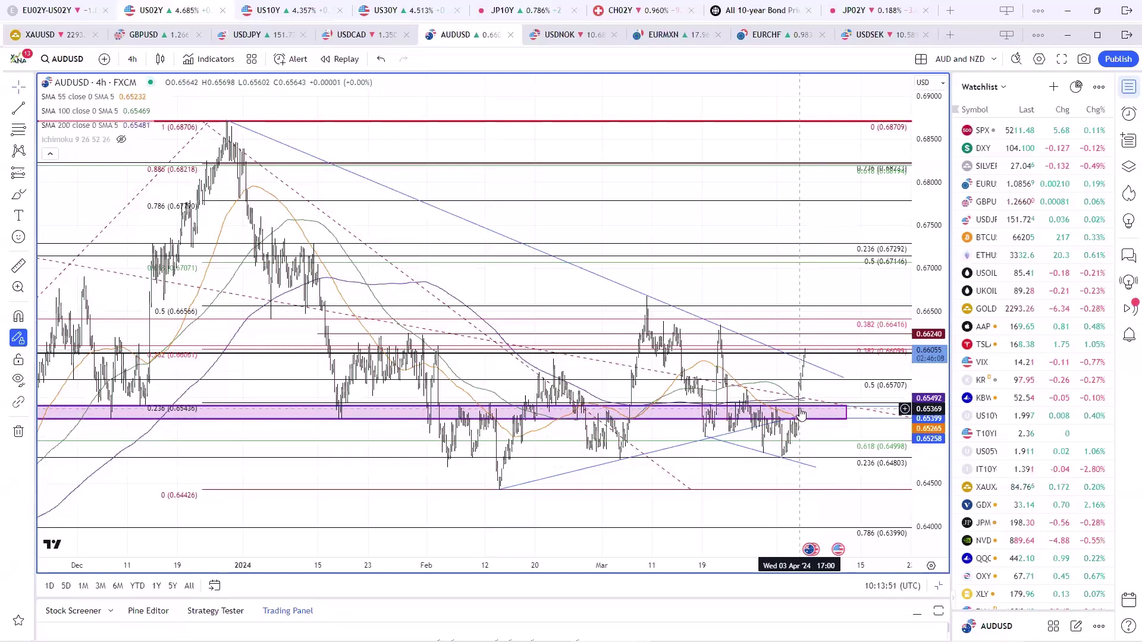
pyautogui.scroll(5, 799, 409)
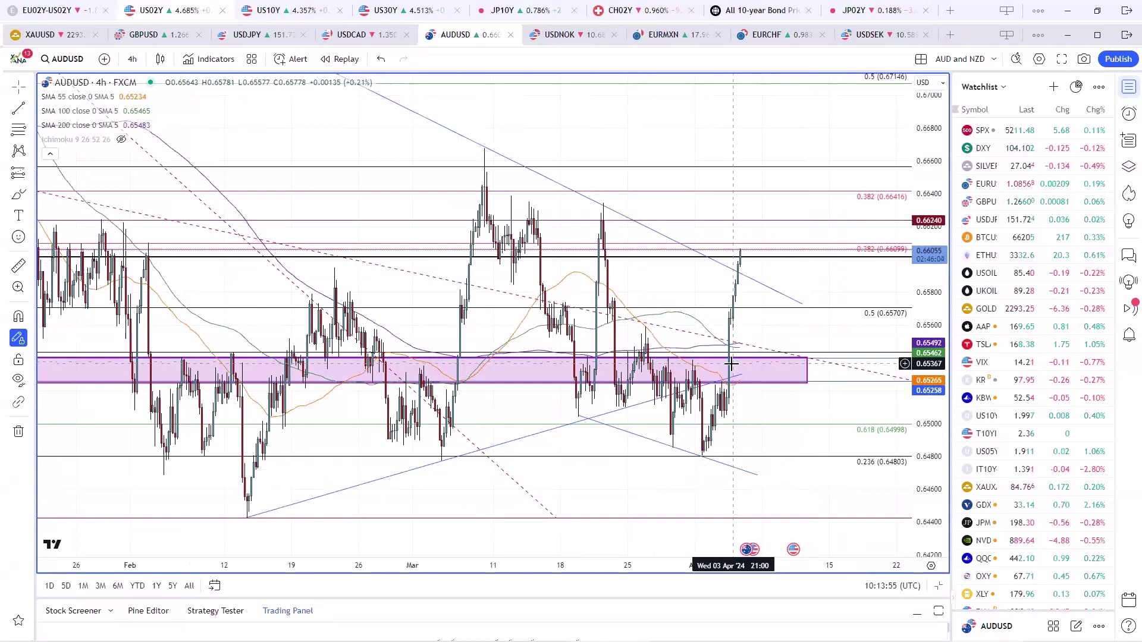
pyautogui.scroll(-3, 731, 363)
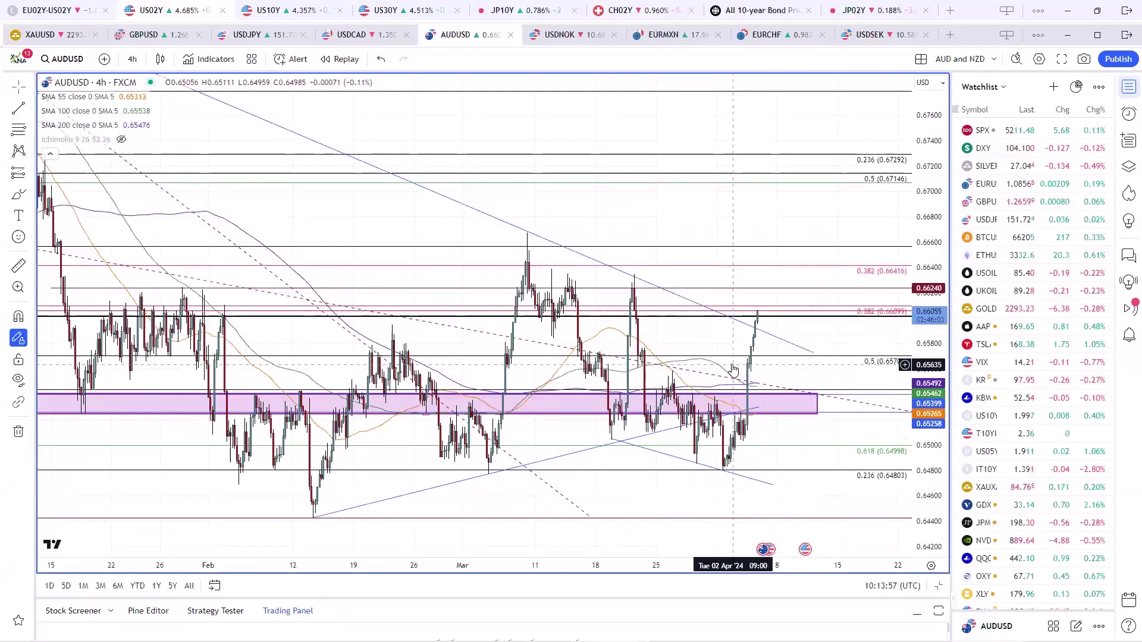
pyautogui.scroll(2, 733, 370)
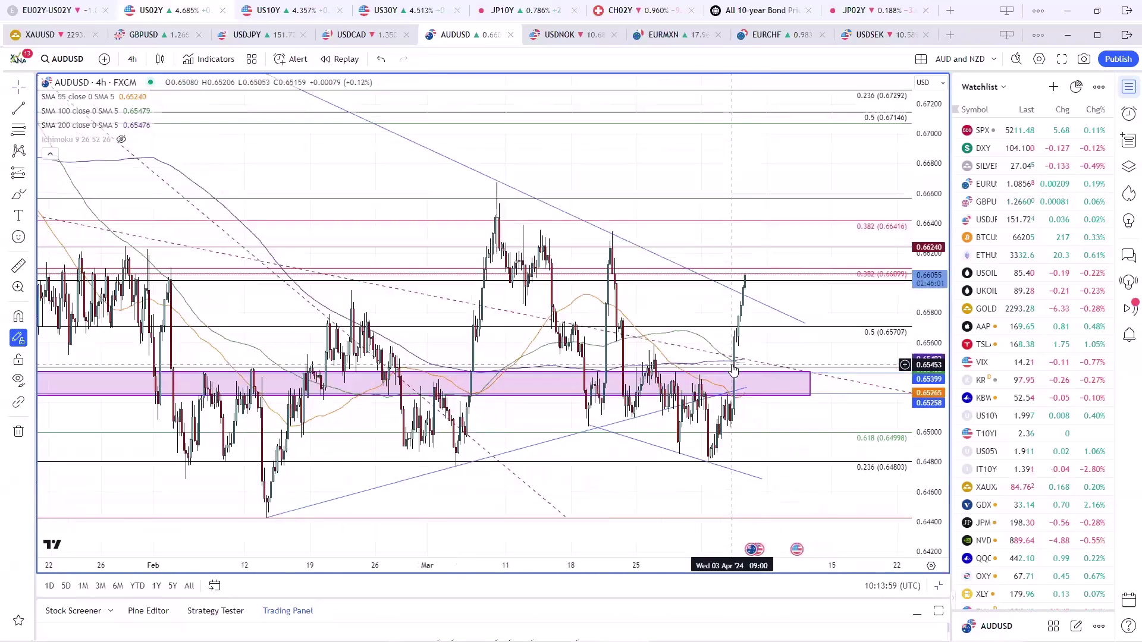
pyautogui.scroll(1, 734, 370)
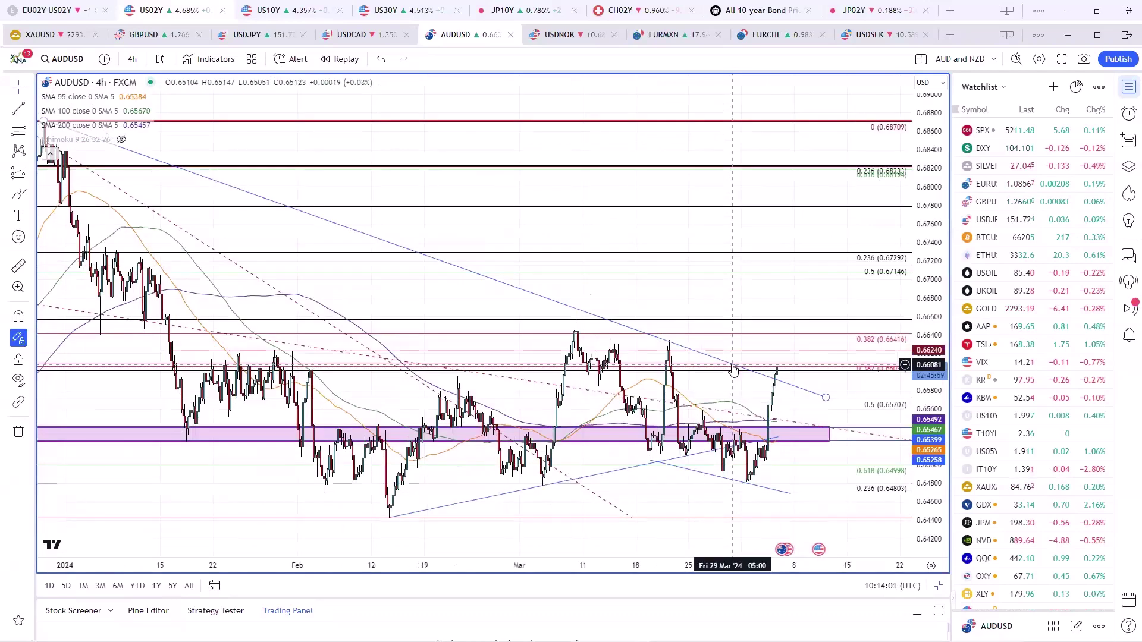
pyautogui.scroll(-2, 733, 370)
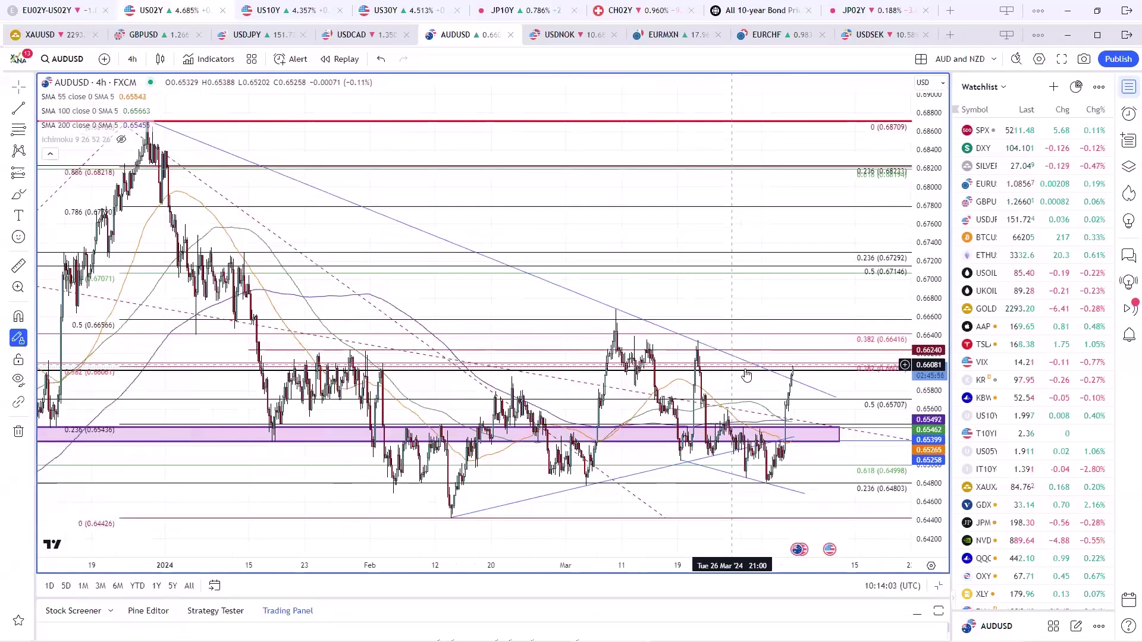
# Select, then deselect, the falling trend line above price on AUDUSD.
pyautogui.click(836, 399)
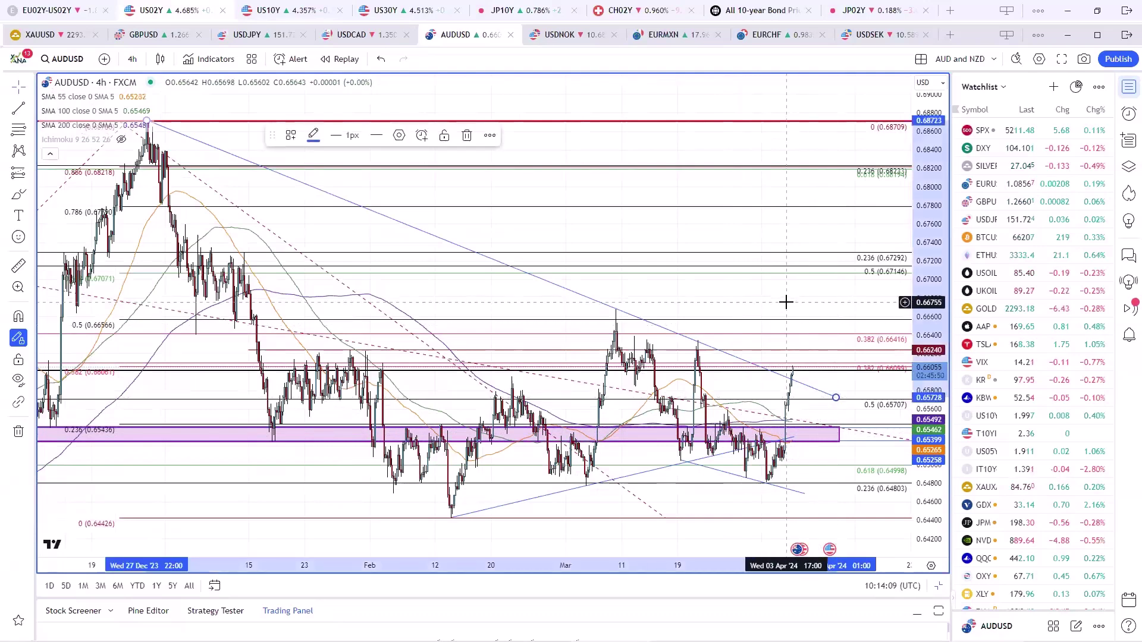
pyautogui.click(793, 386)
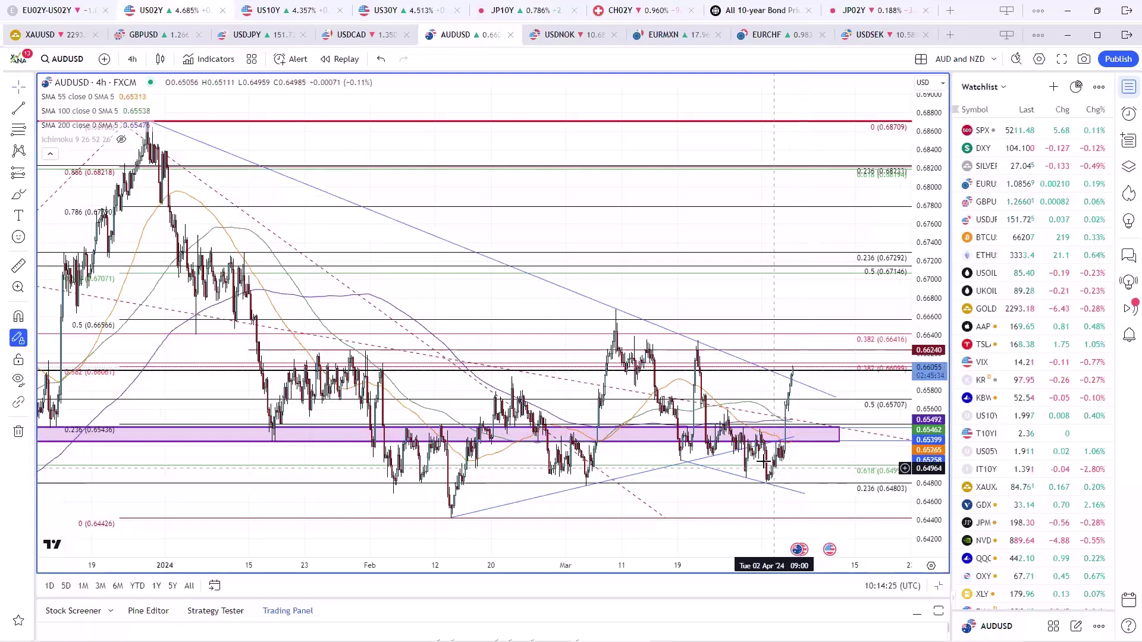
pyautogui.scroll(4, 780, 453)
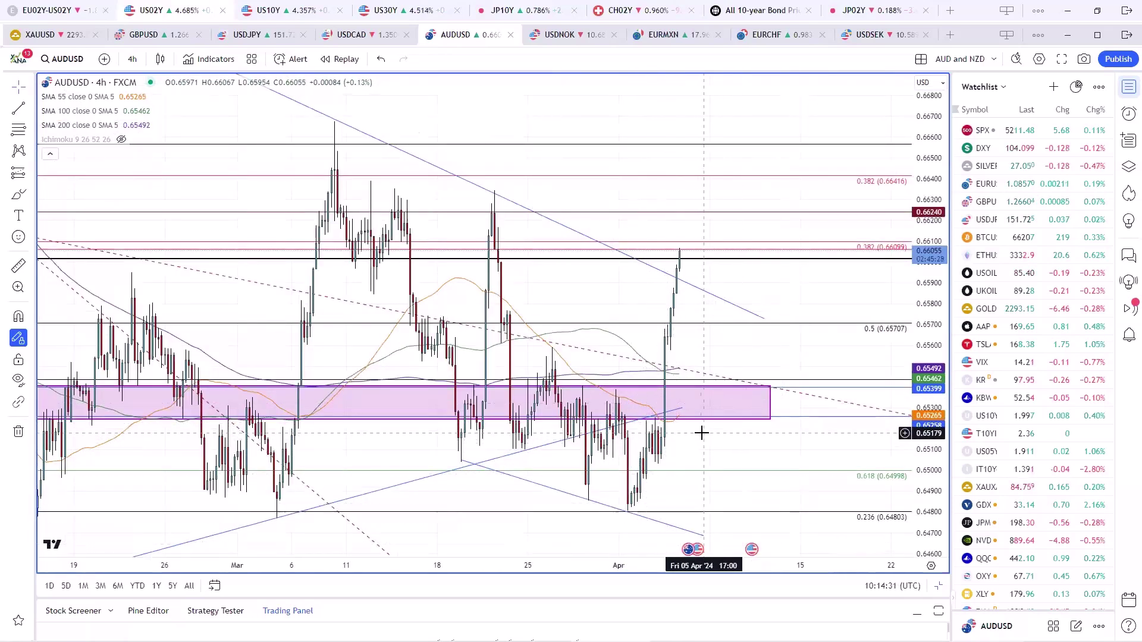
pyautogui.scroll(-3, 700, 435)
pyautogui.scroll(1, 702, 436)
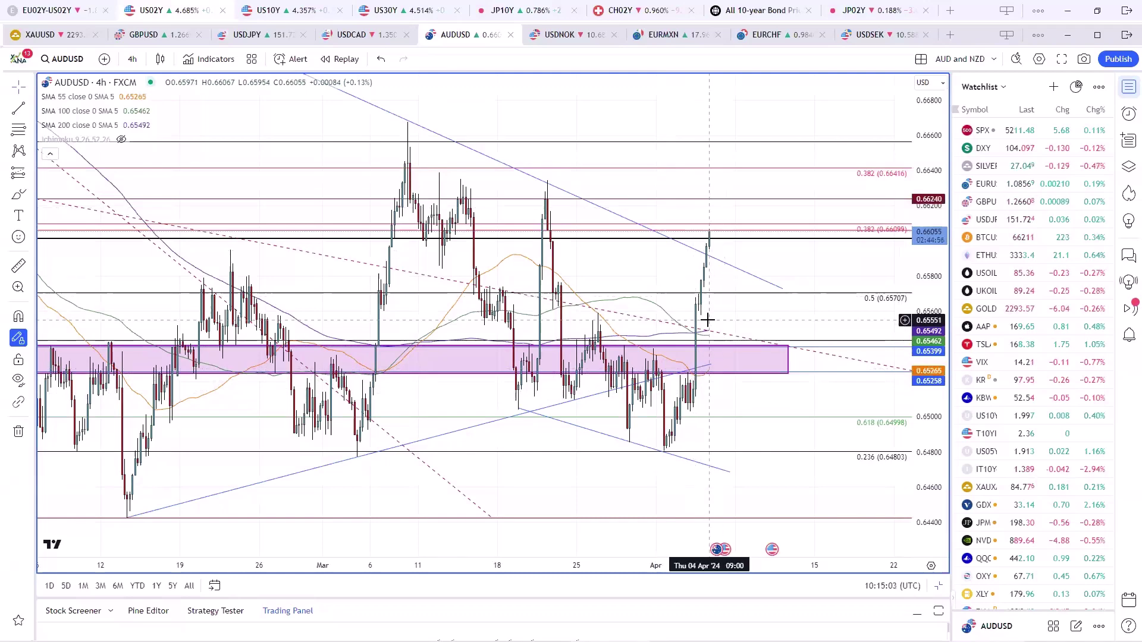
# Zoom out and return to the four-chart AUD and NZD layout.
pyautogui.scroll(-1, 708, 320)
pyautogui.scroll(-1, 707, 320)
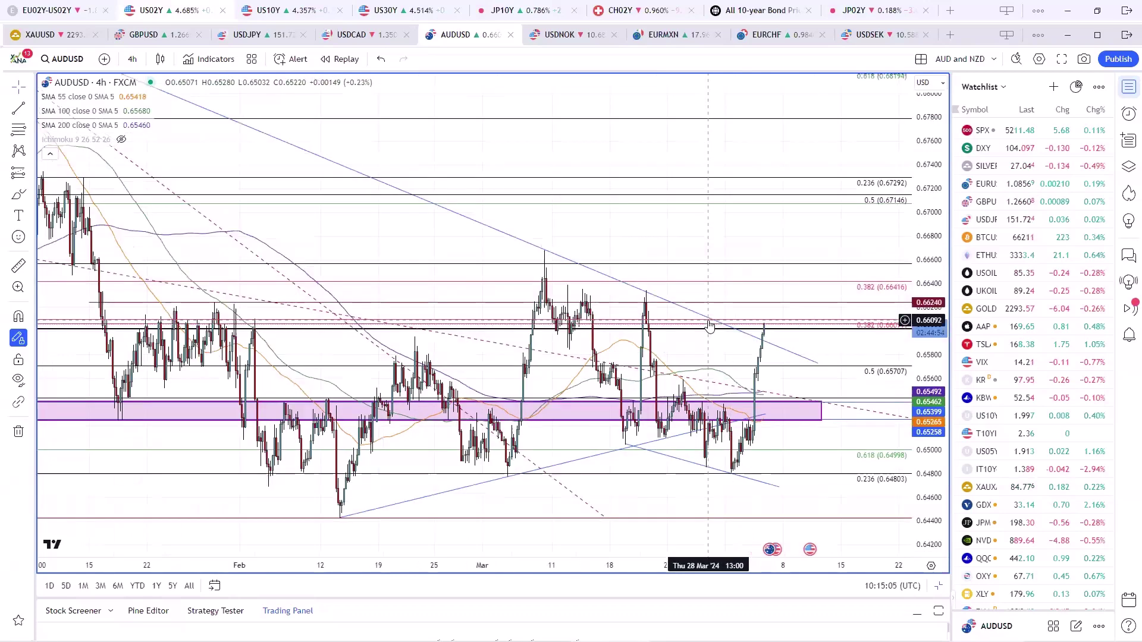
pyautogui.scroll(-4, 710, 326)
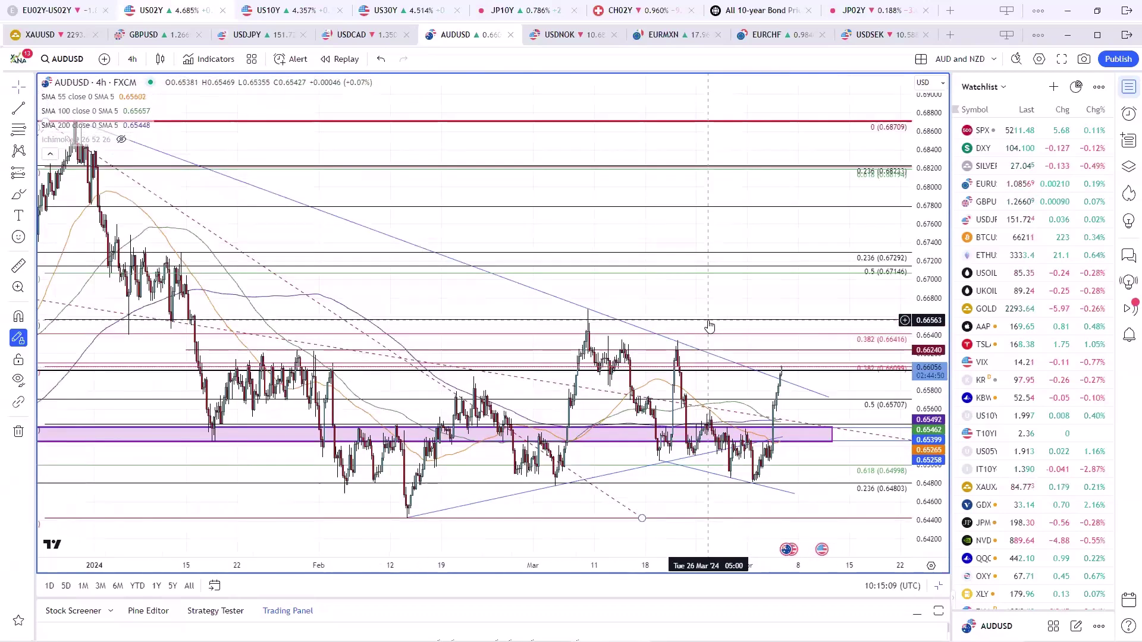
pyautogui.scroll(-4, 710, 326)
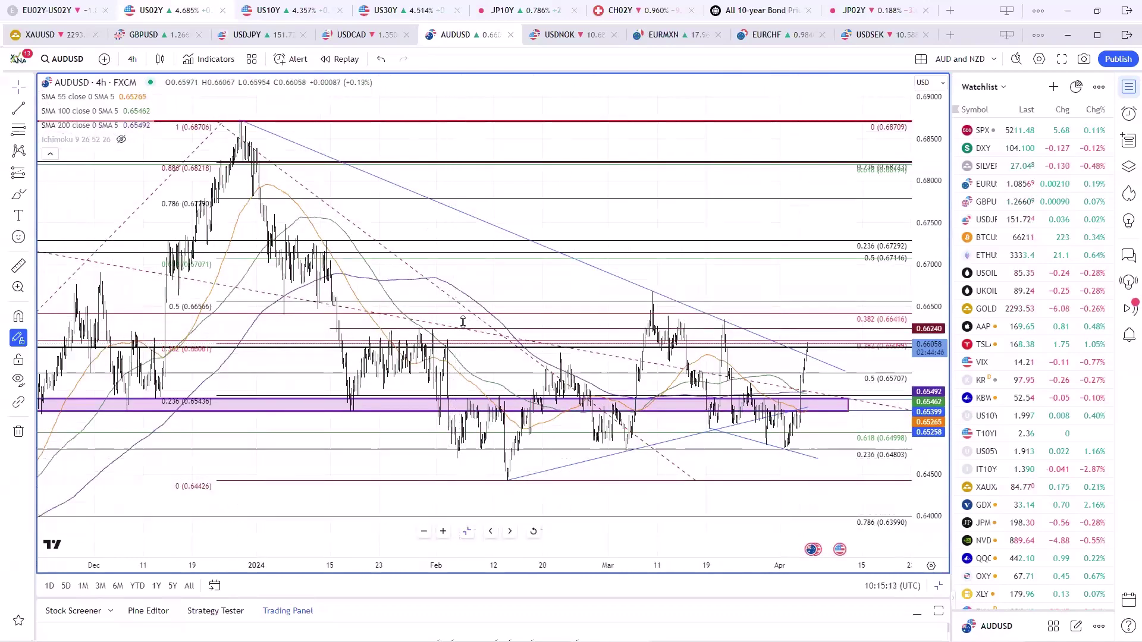
pyautogui.hotkey('alt', 'Return')
# Maximize the NZDUSD chart and adjust its view to span October–May.
pyautogui.click(699, 289)
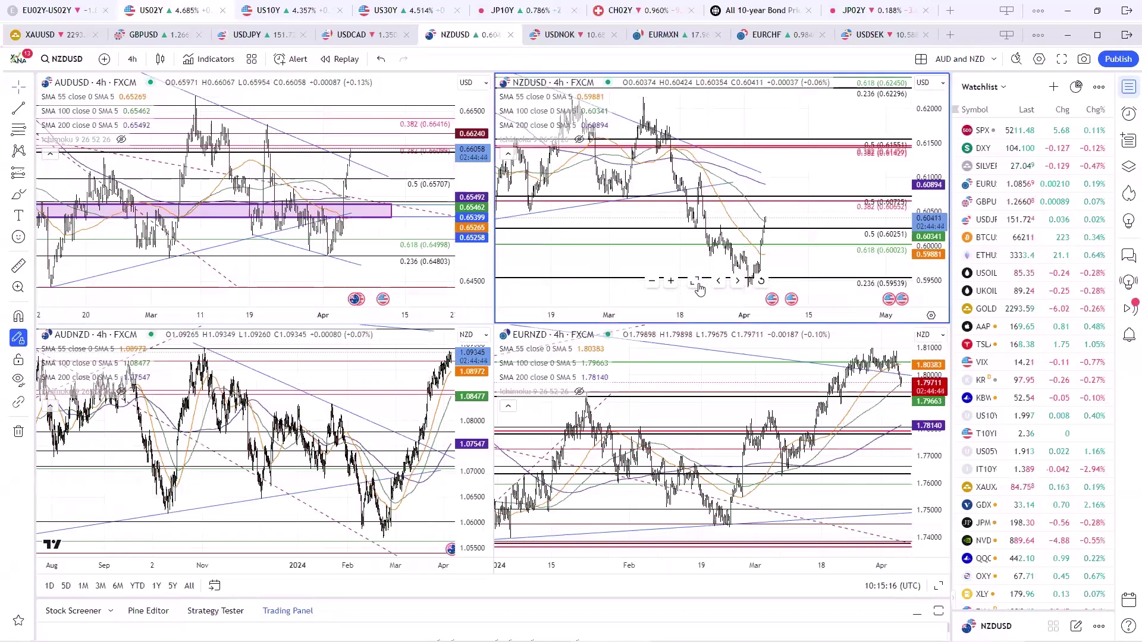
pyautogui.hotkey('alt', 'Return')
pyautogui.scroll(2, 528, 417)
pyautogui.scroll(-3, 529, 418)
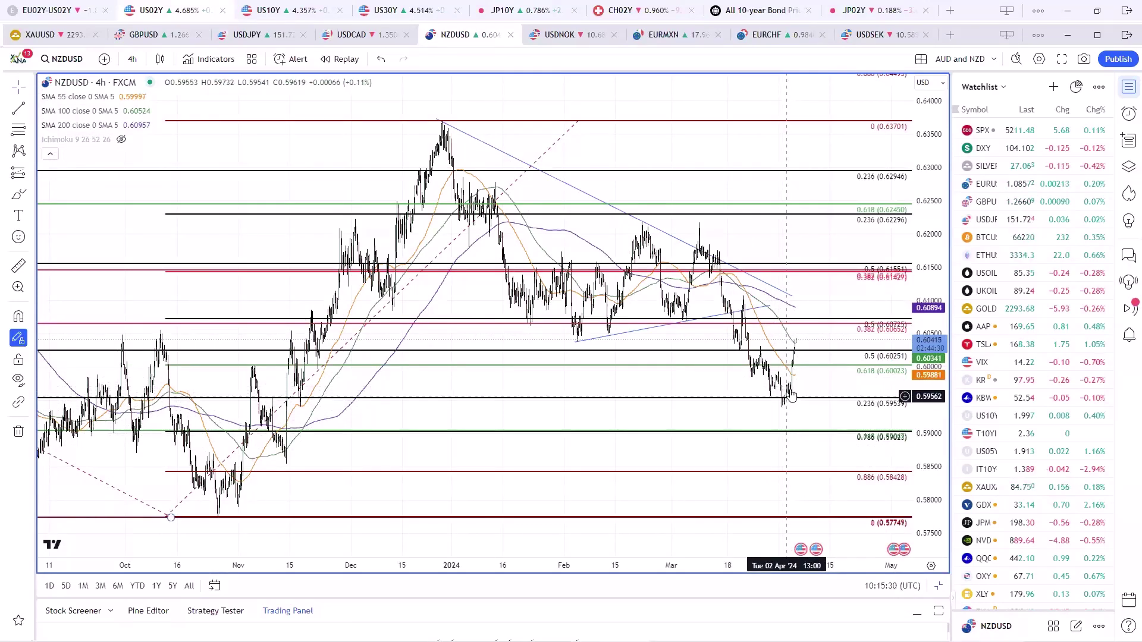
pyautogui.scroll(2, 622, 393)
pyautogui.scroll(-1, 621, 392)
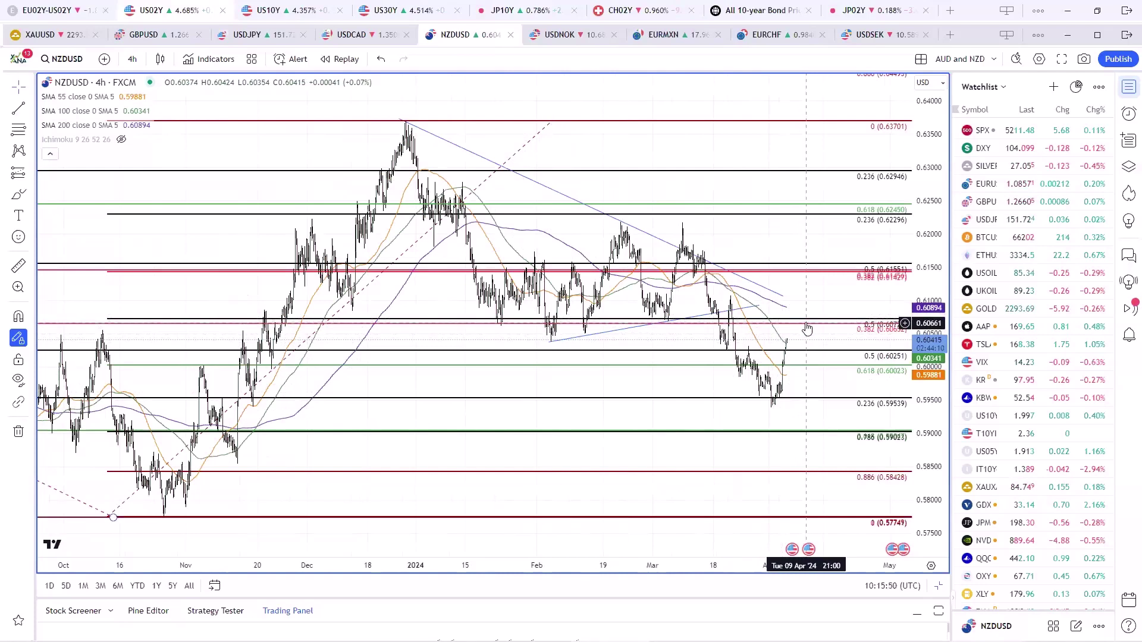
# Extend the NZDUSD descending trend line's right end to Apr 04, then restore the four-chart grid.
pyautogui.click(759, 307)
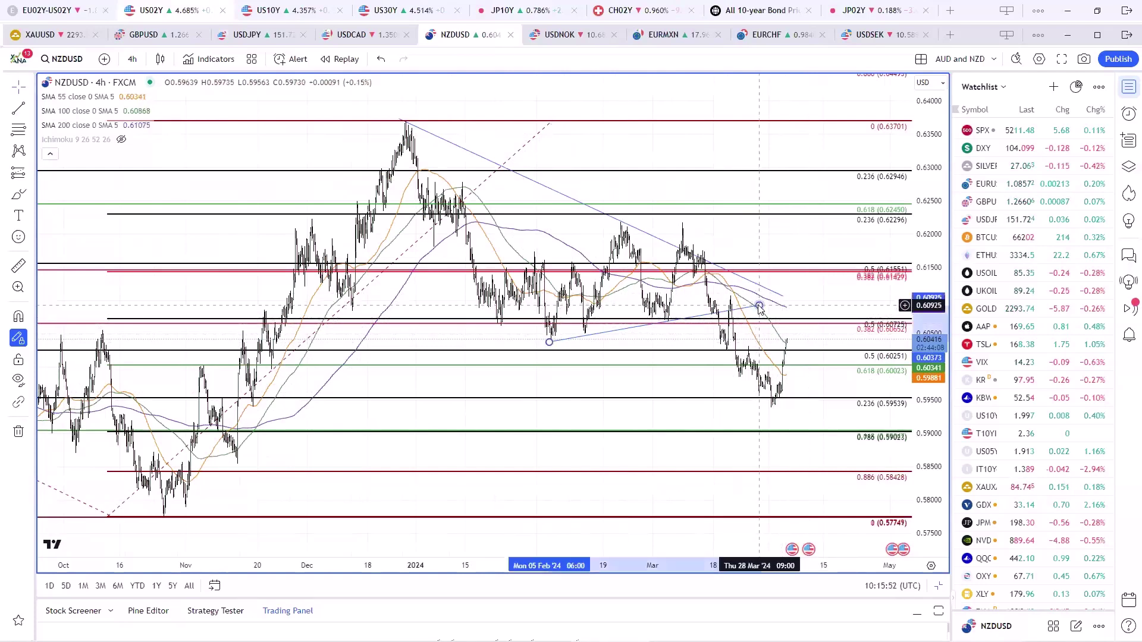
pyautogui.moveTo(760, 307); pyautogui.dragTo(800, 312)
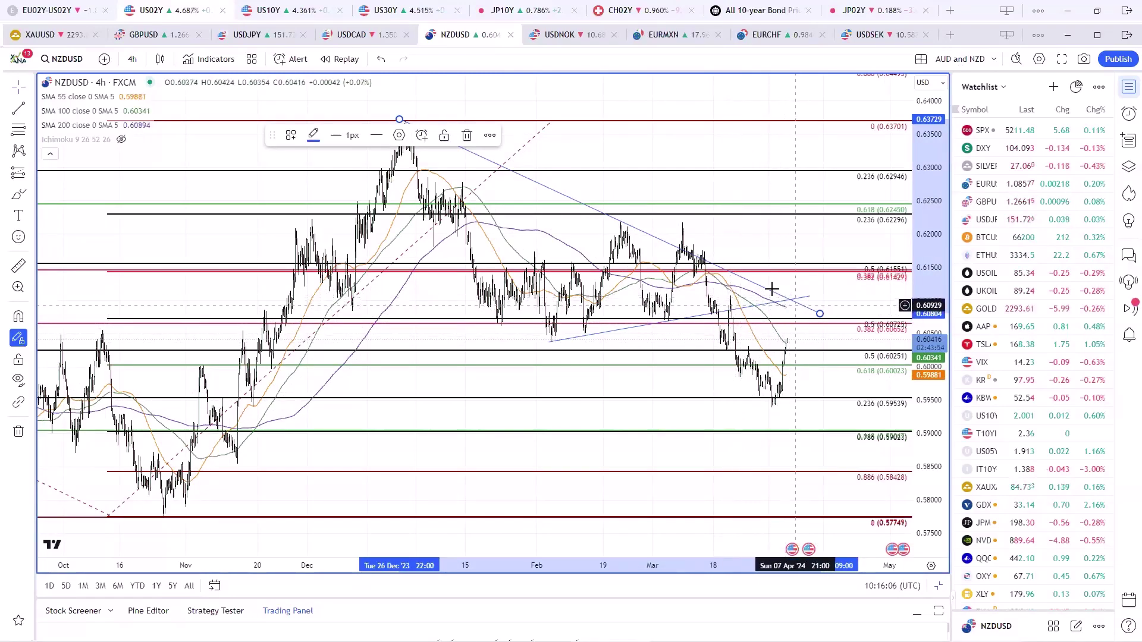
pyautogui.click(769, 243)
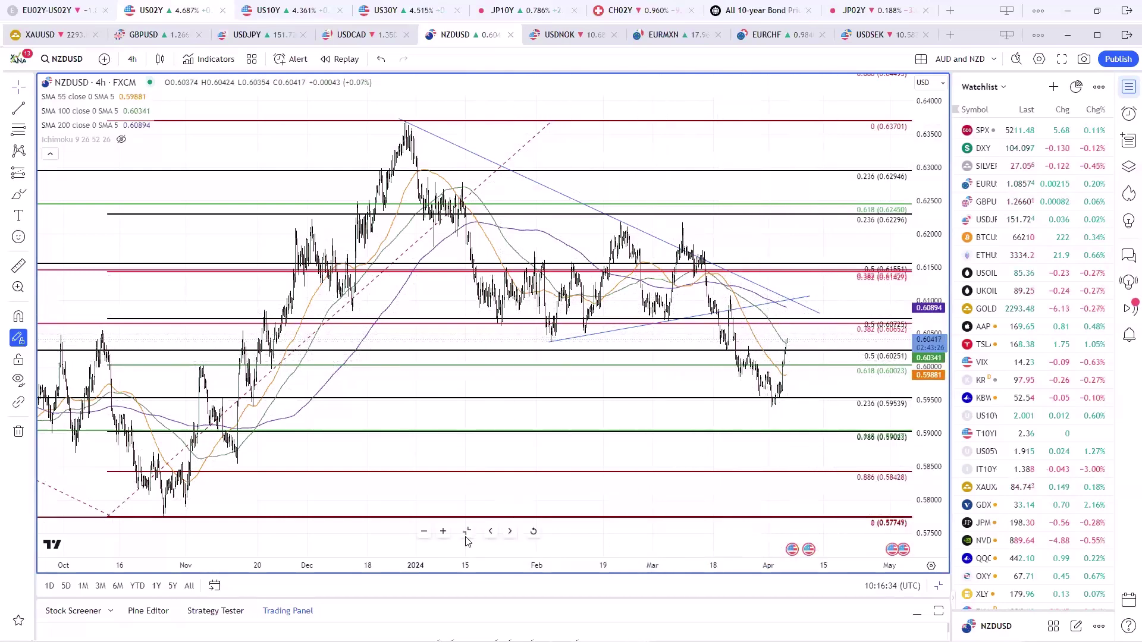
pyautogui.hotkey('alt', 'Return')
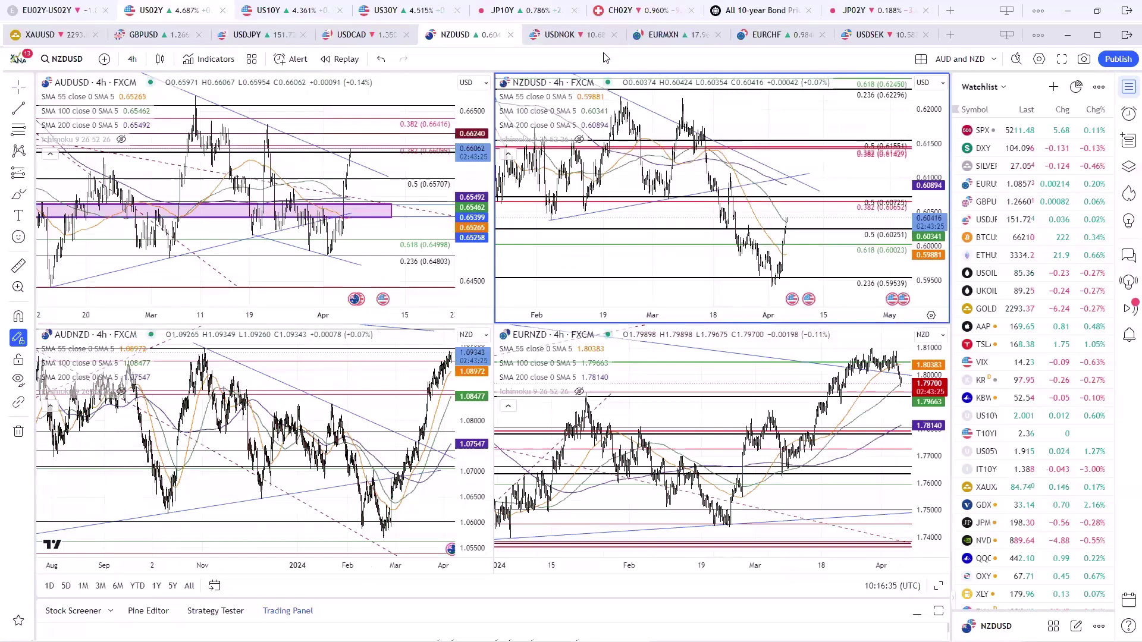
# Switch to the EURMXN layout and maximize its 4-hour chart, zooming in and out.
pyautogui.hotkey('ctrl', 'Tab')
pyautogui.hotkey('ctrl', 'Tab')
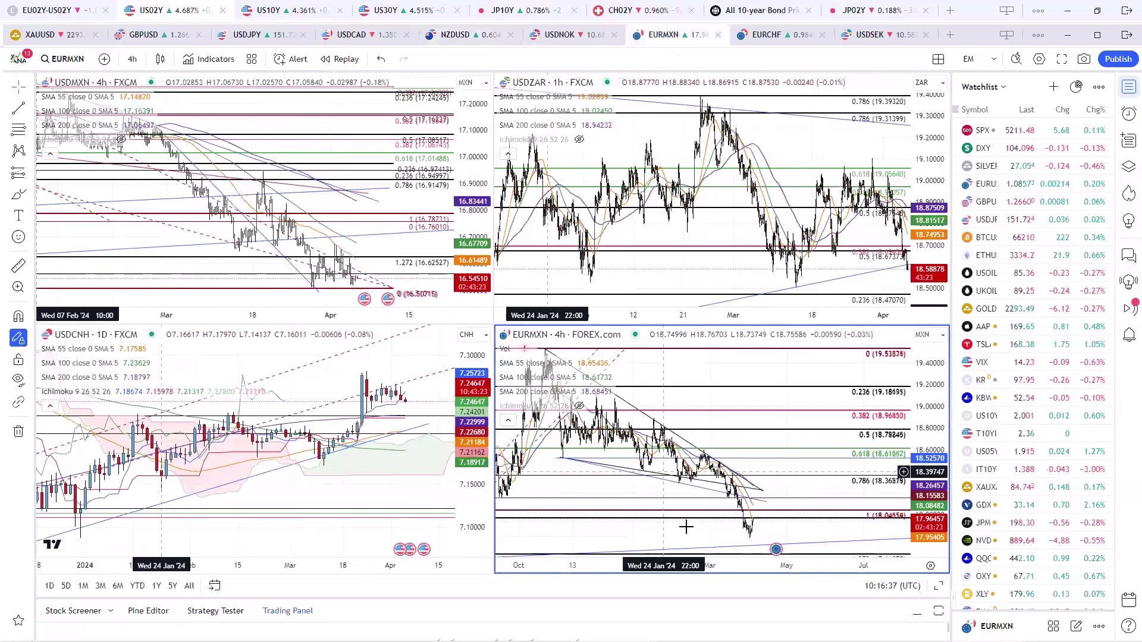
pyautogui.hotkey('alt', 'Return')
pyautogui.scroll(5, 655, 442)
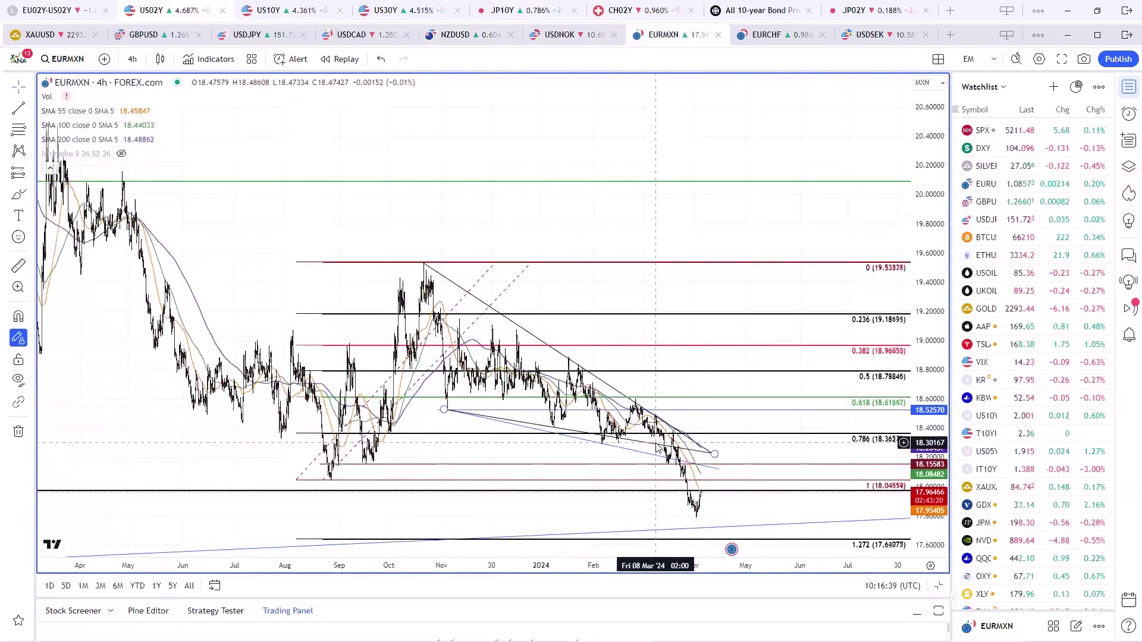
pyautogui.scroll(-2, 656, 443)
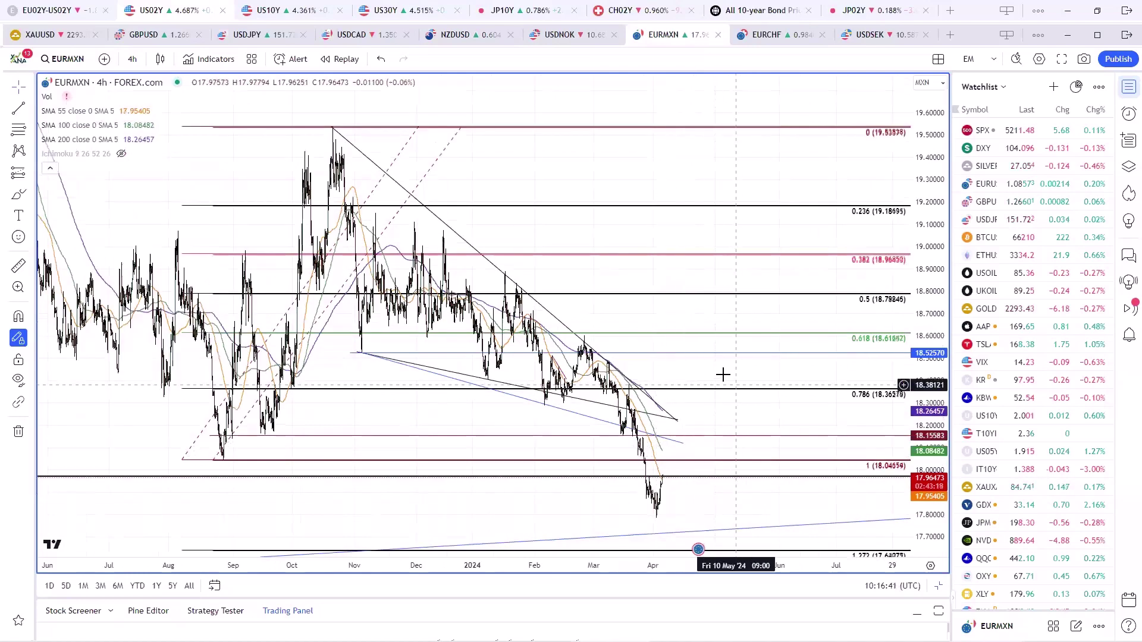
pyautogui.scroll(-2, 723, 373)
pyautogui.scroll(3, 724, 374)
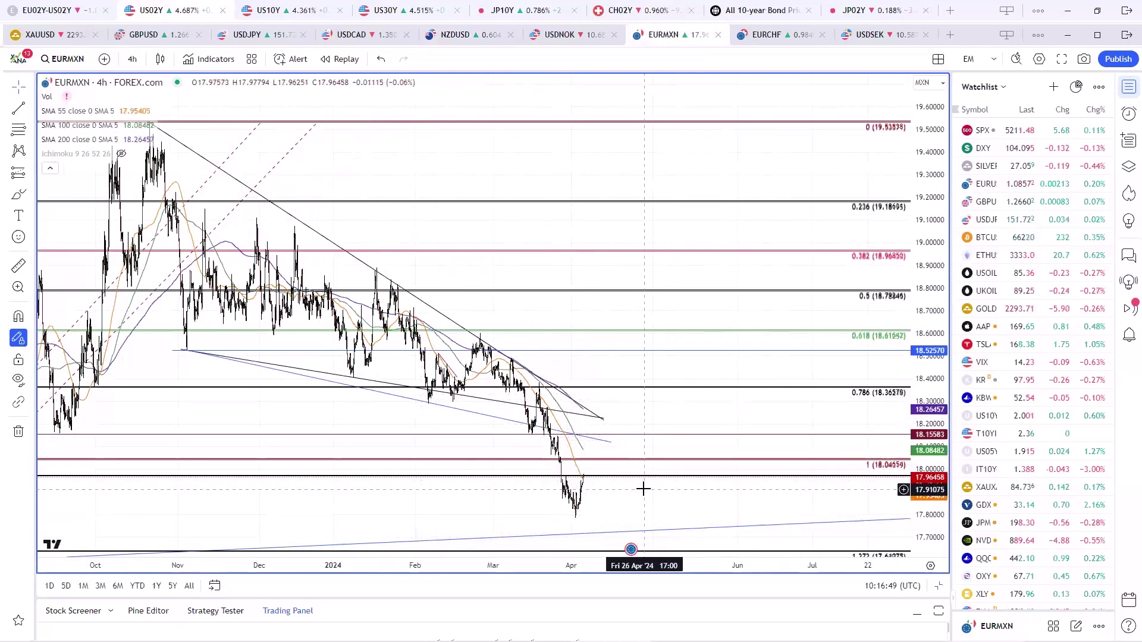
pyautogui.scroll(-1, 640, 489)
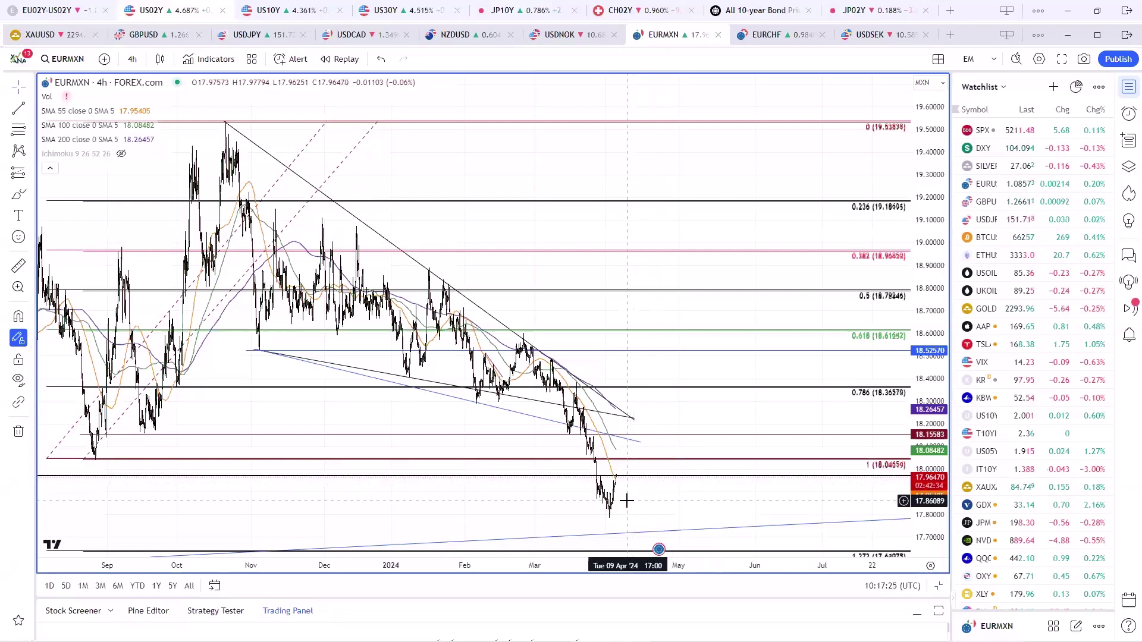
# Inspect the blue falling and black trend lines, then return to the four-chart MXN, ZAR, CNH layout.
pyautogui.click(630, 444)
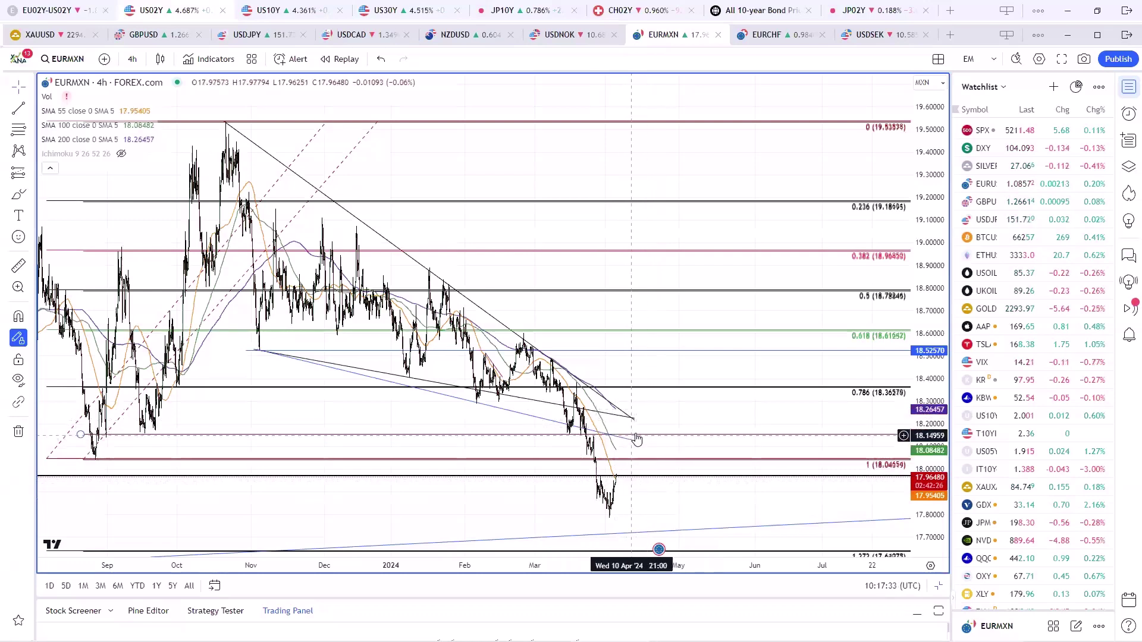
pyautogui.click(633, 420)
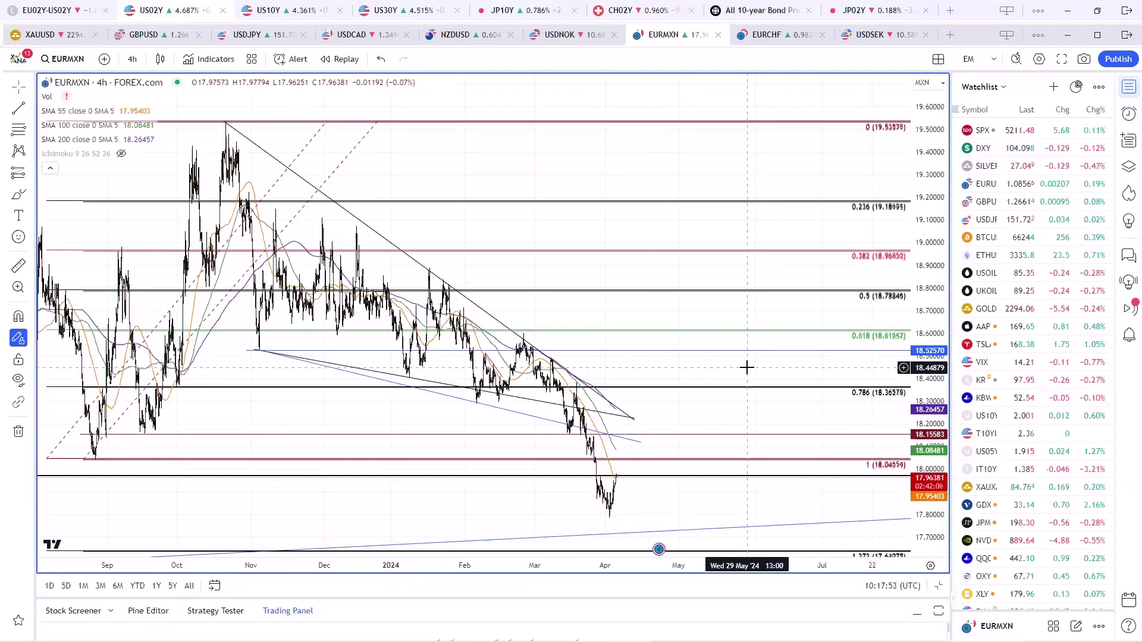
pyautogui.scroll(-1, 747, 368)
pyautogui.scroll(1, 746, 367)
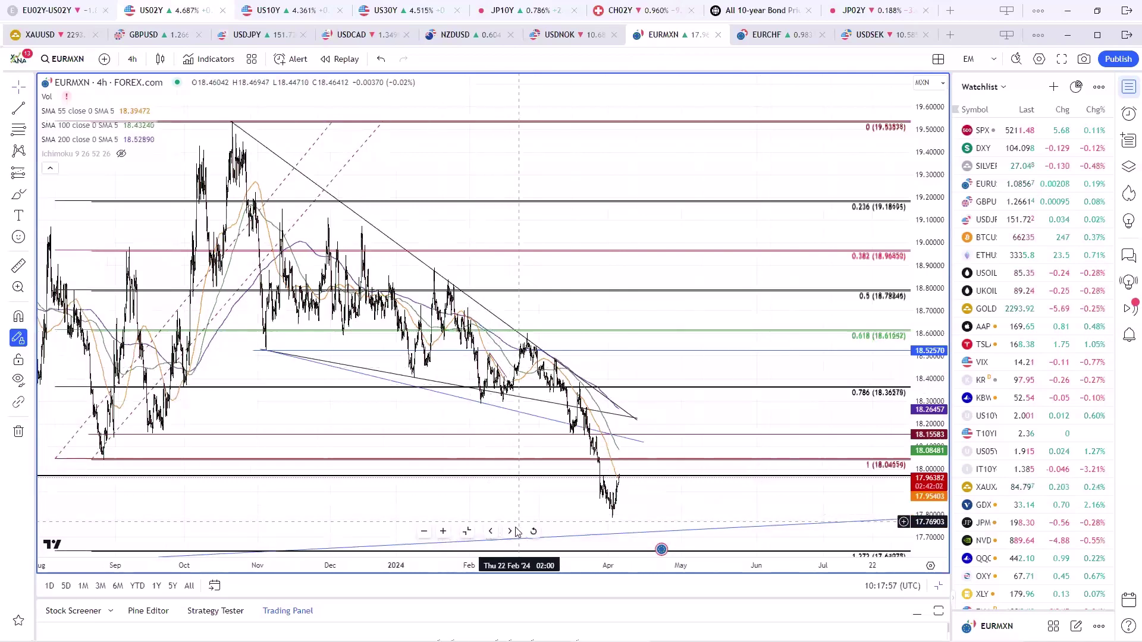
pyautogui.click(467, 531)
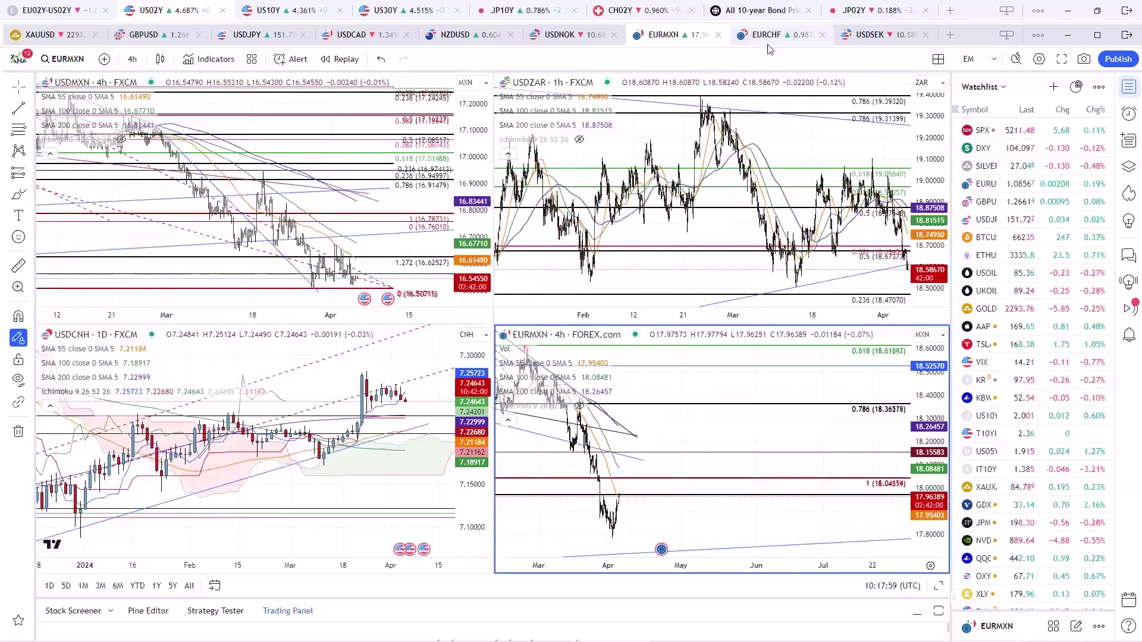
# Maximize and zoom through the EURCHF daily chart, then restore the four-chart CHF layout.
pyautogui.hotkey('ctrl', 'Tab')
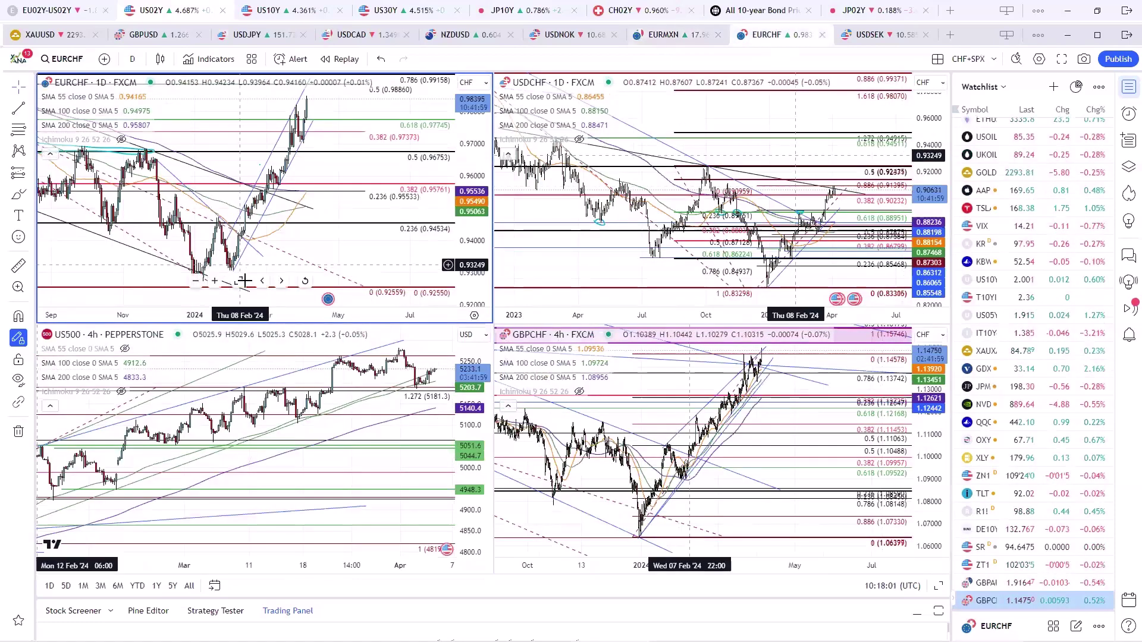
pyautogui.hotkey('alt', 'Return')
pyautogui.scroll(4, 573, 456)
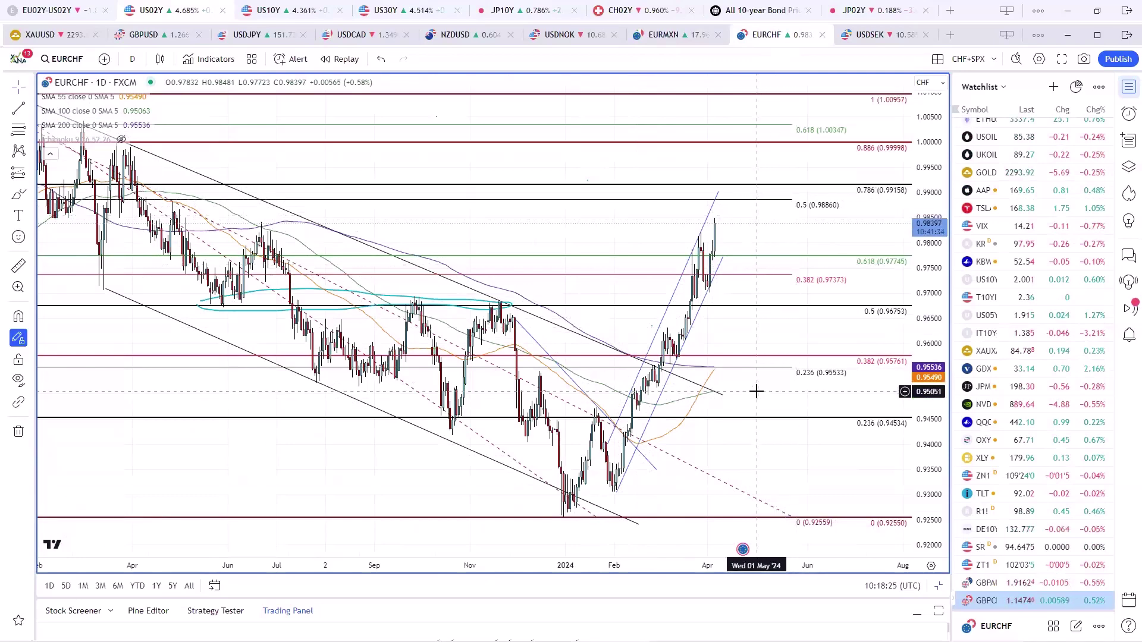
pyautogui.scroll(-3, 756, 391)
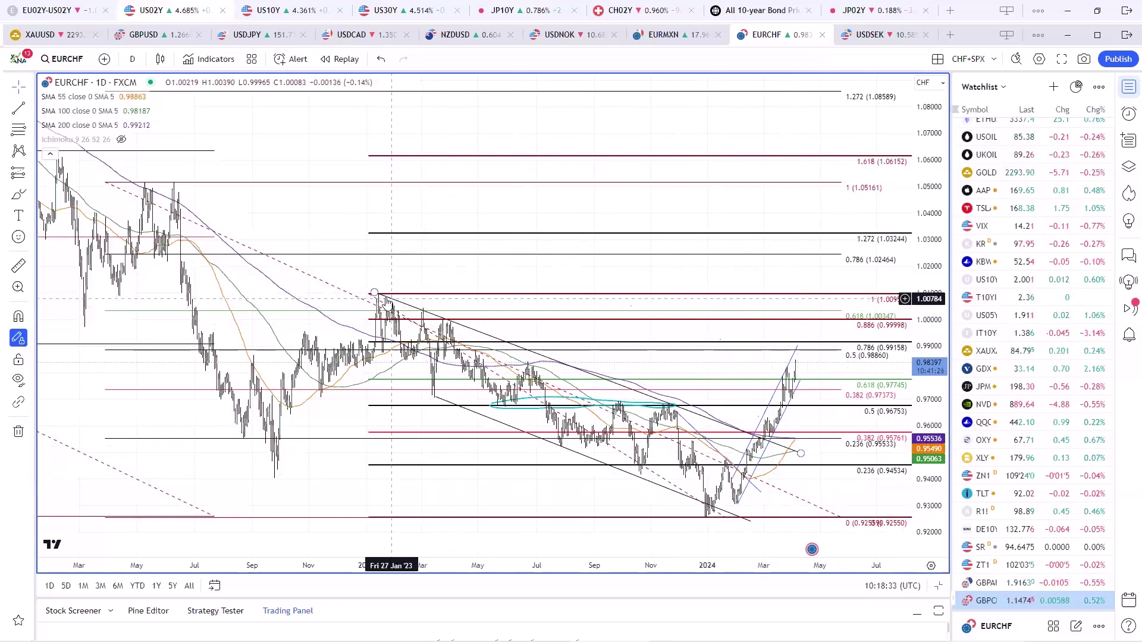
pyautogui.scroll(3, 764, 280)
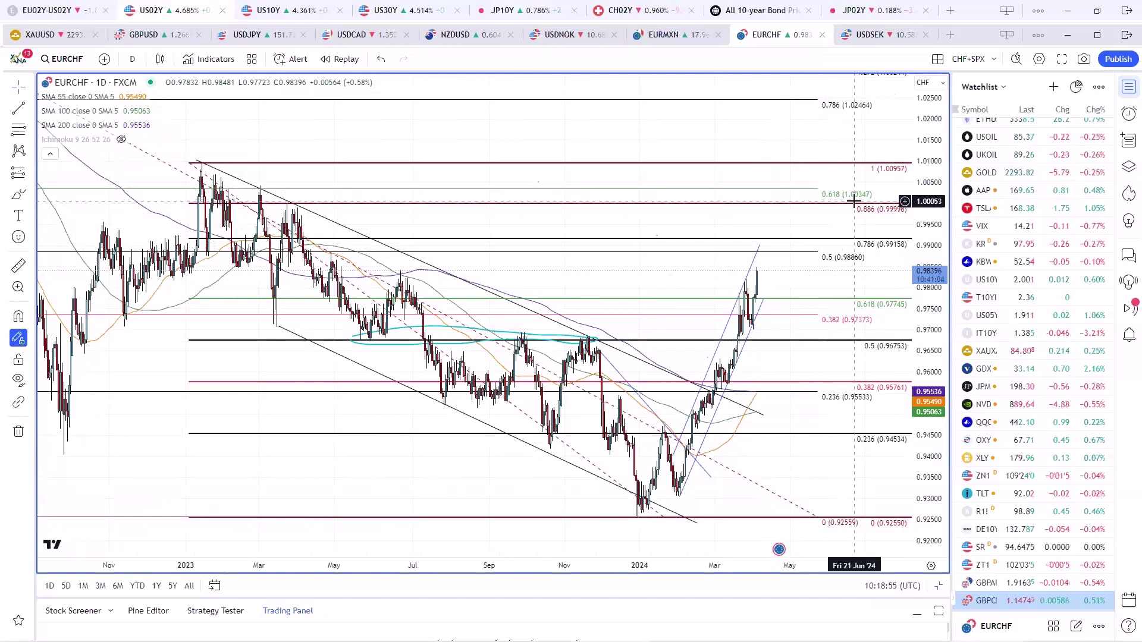
pyautogui.moveTo(454, 530)
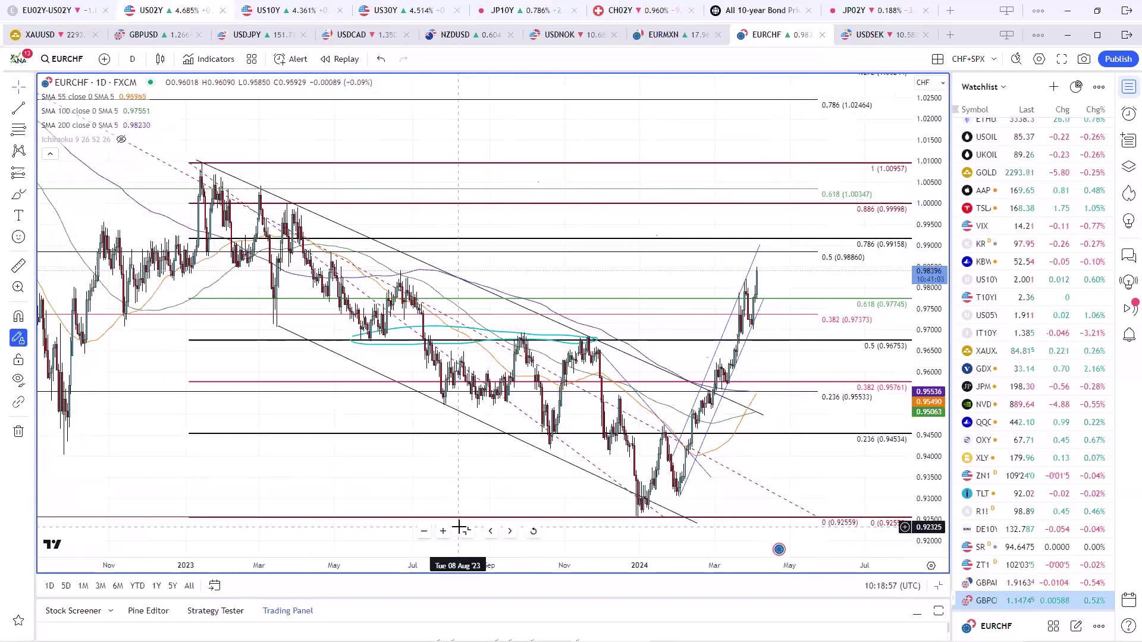
pyautogui.hotkey('alt', 'Return')
pyautogui.click(622, 418)
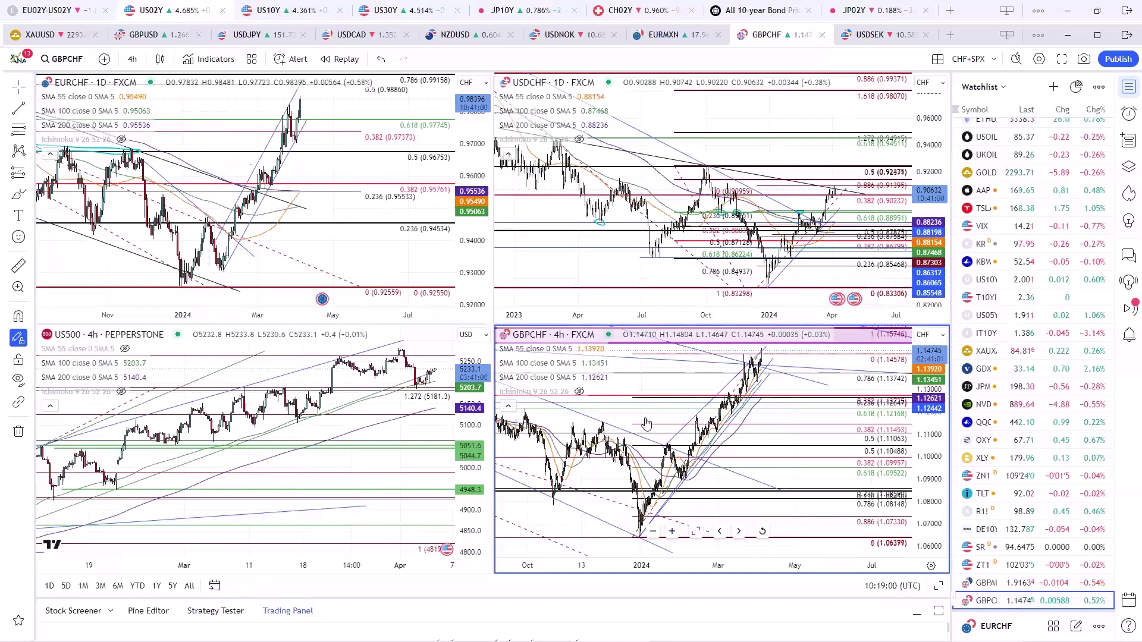
pyautogui.hotkey('alt', 'Return')
pyautogui.scroll(5, 575, 420)
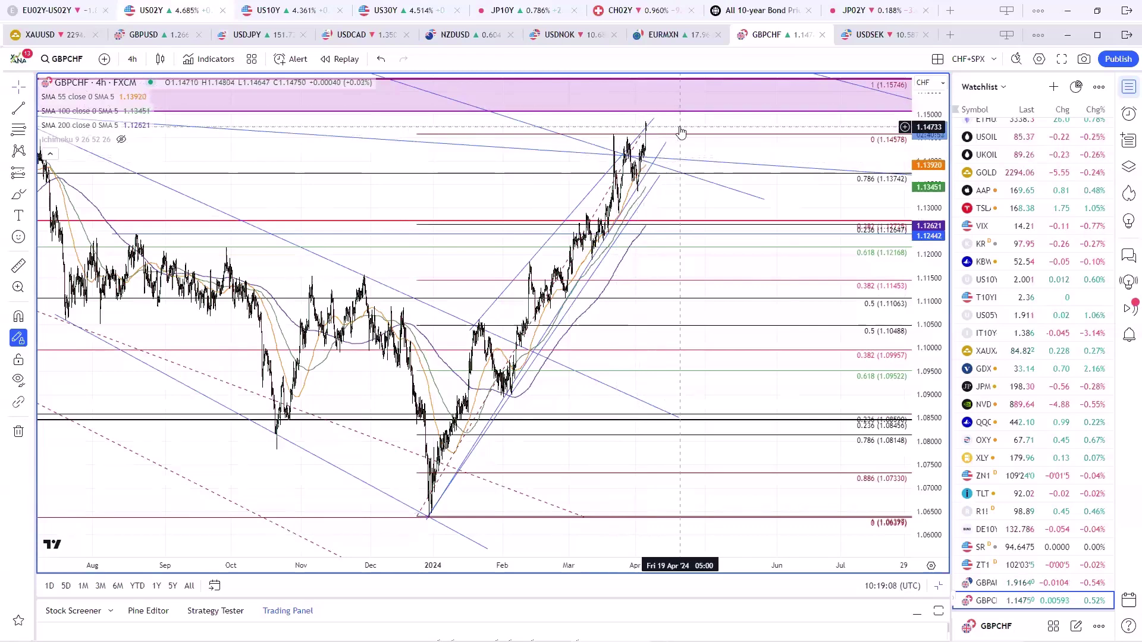
pyautogui.scroll(-5, 691, 344)
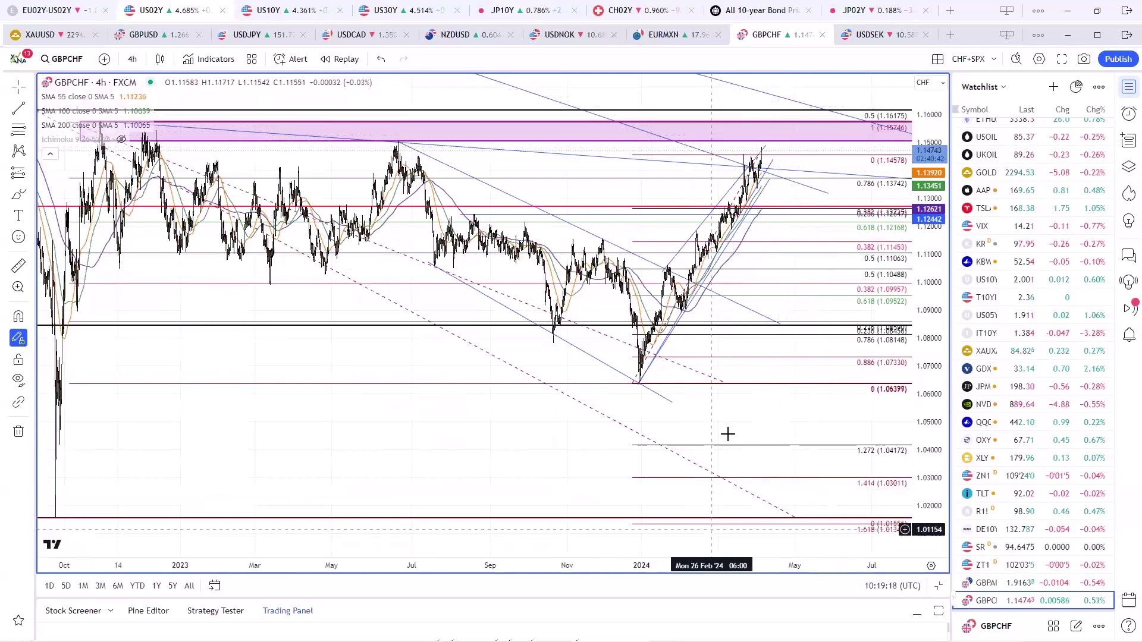
pyautogui.moveTo(454, 92); pyautogui.dragTo(510, 97)
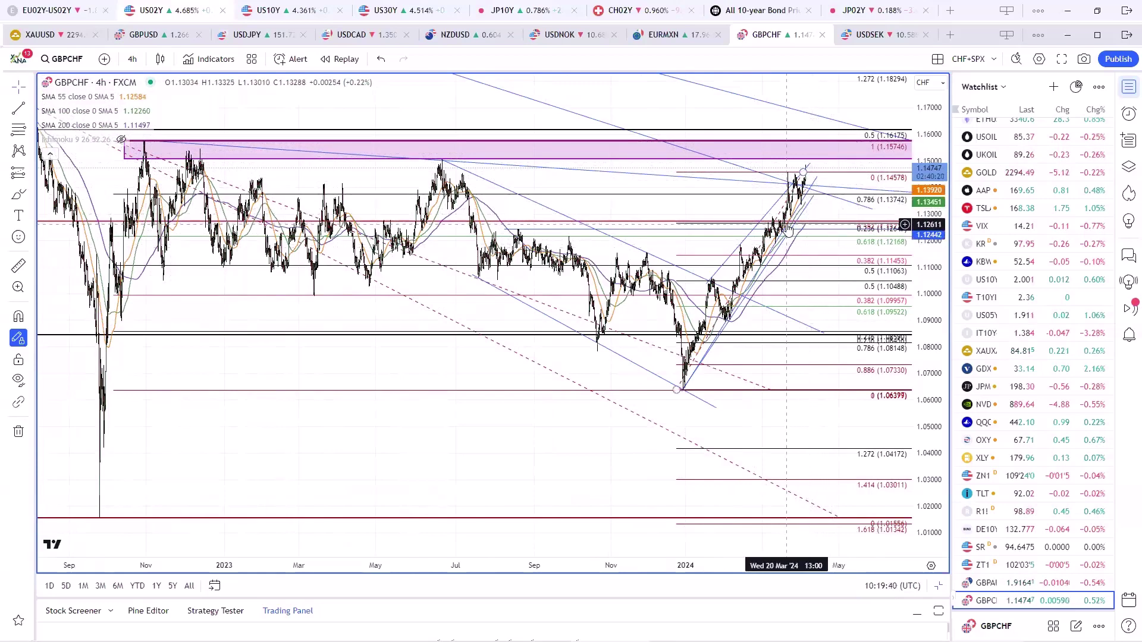
pyautogui.scroll(2, 787, 227)
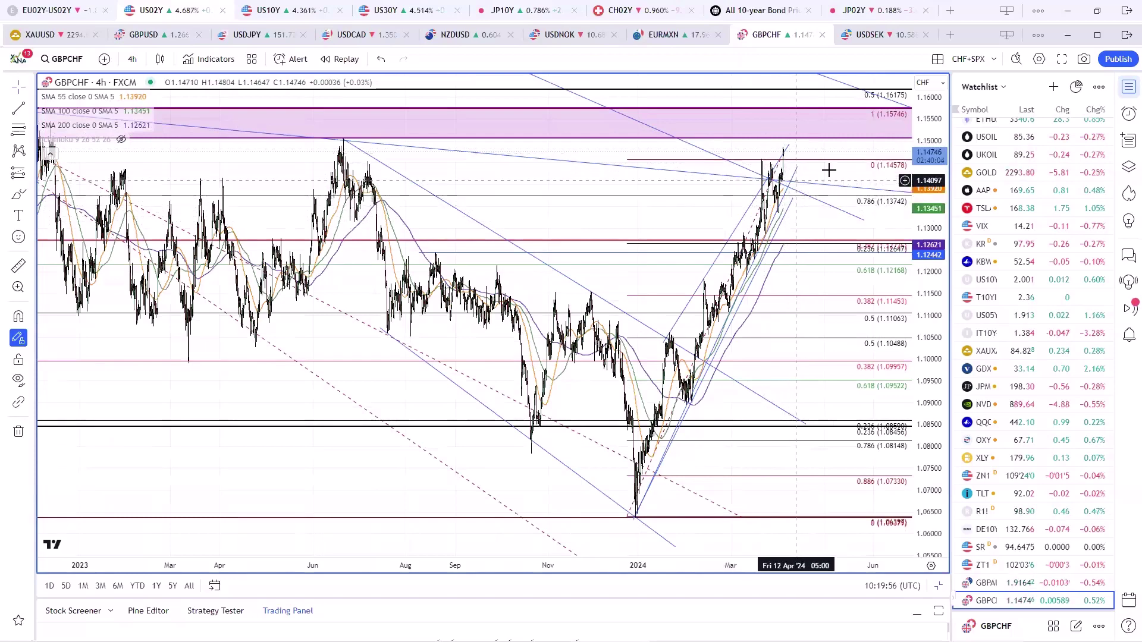
pyautogui.moveTo(466, 531)
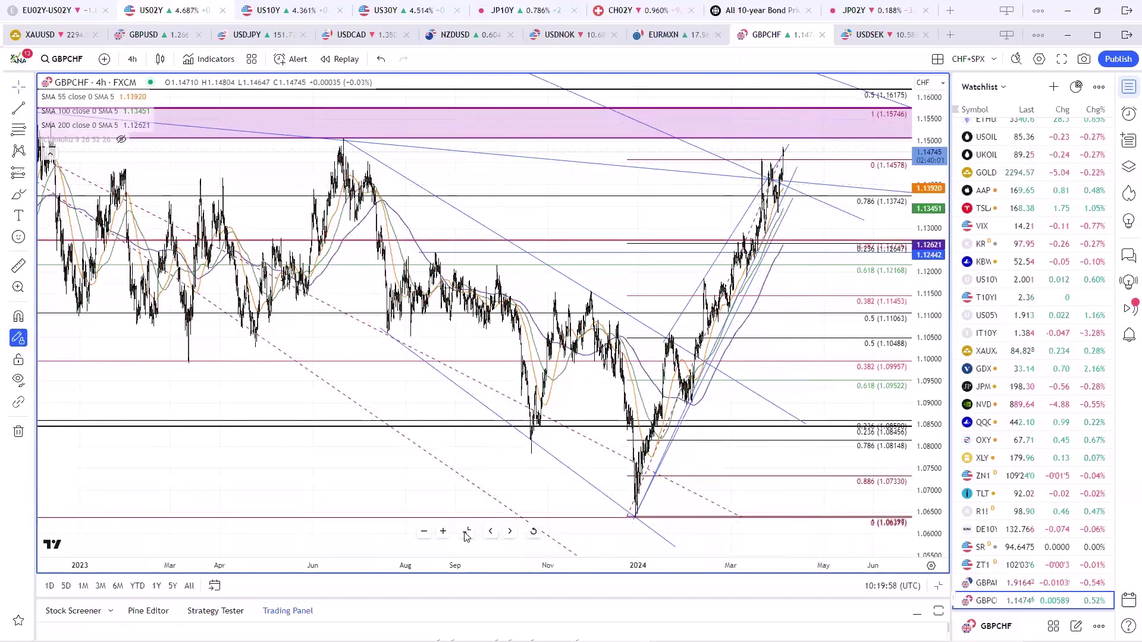
pyautogui.hotkey('alt', 'Return')
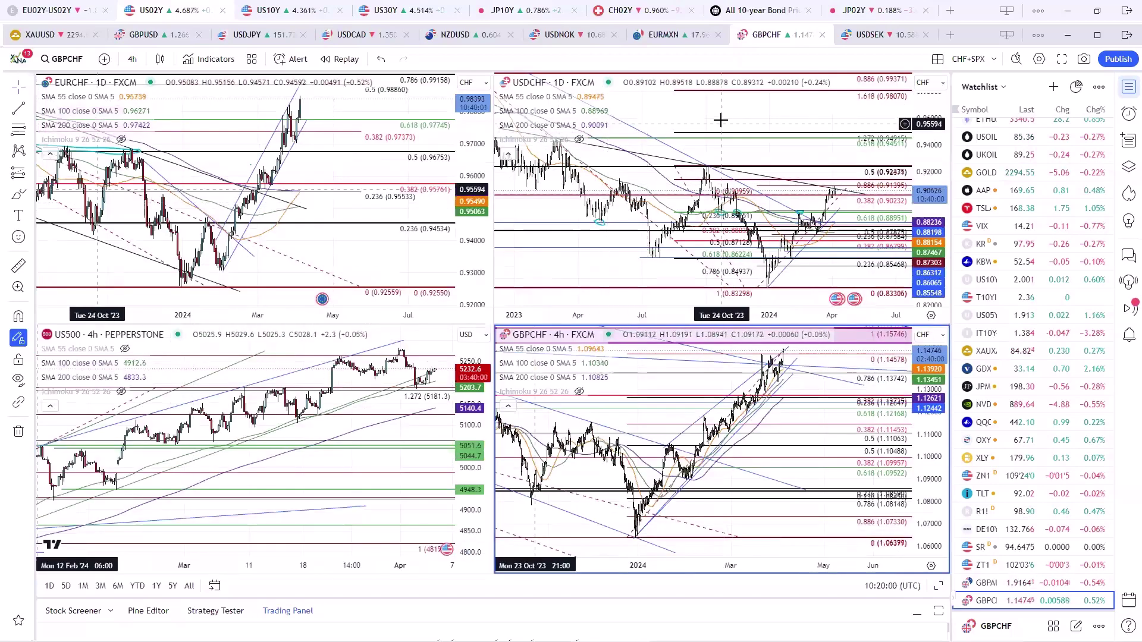
# Maximize the USDCHF daily chart and zoom its time axis to frame the Fibonacci levels.
pyautogui.moveTo(693, 289)
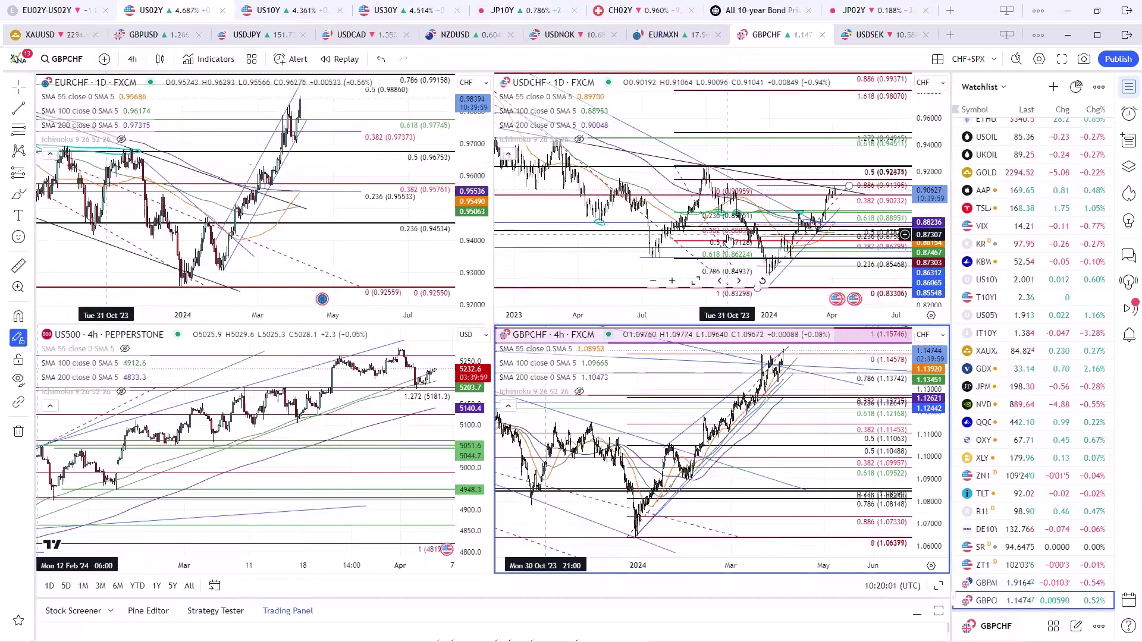
pyautogui.click(693, 288)
pyautogui.hotkey('alt', 'Return')
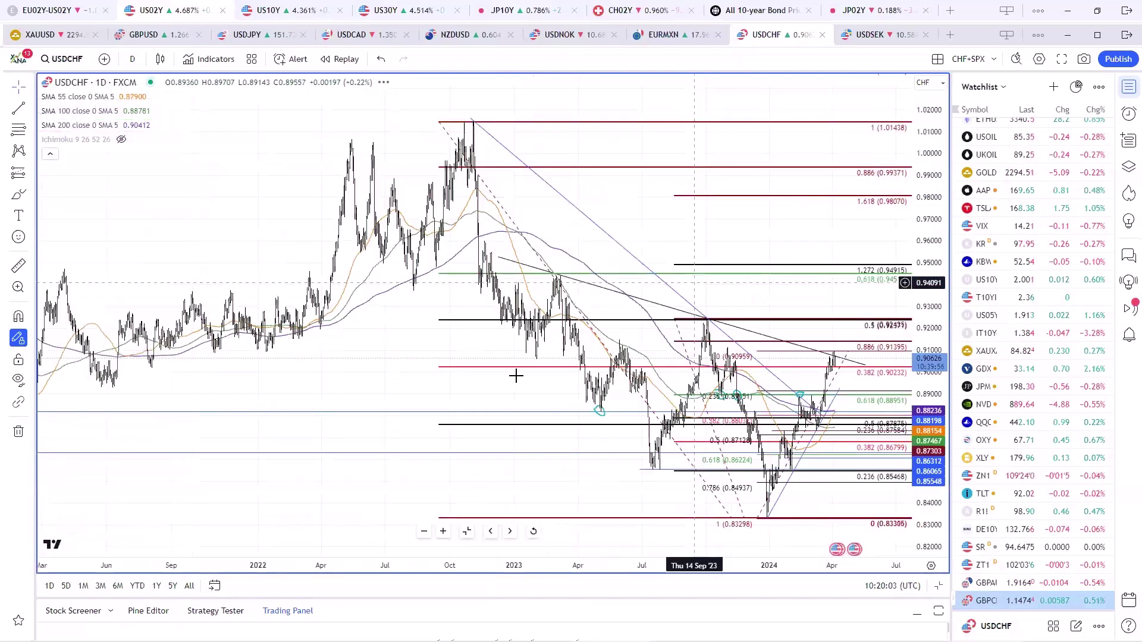
pyautogui.scroll(5, 517, 382)
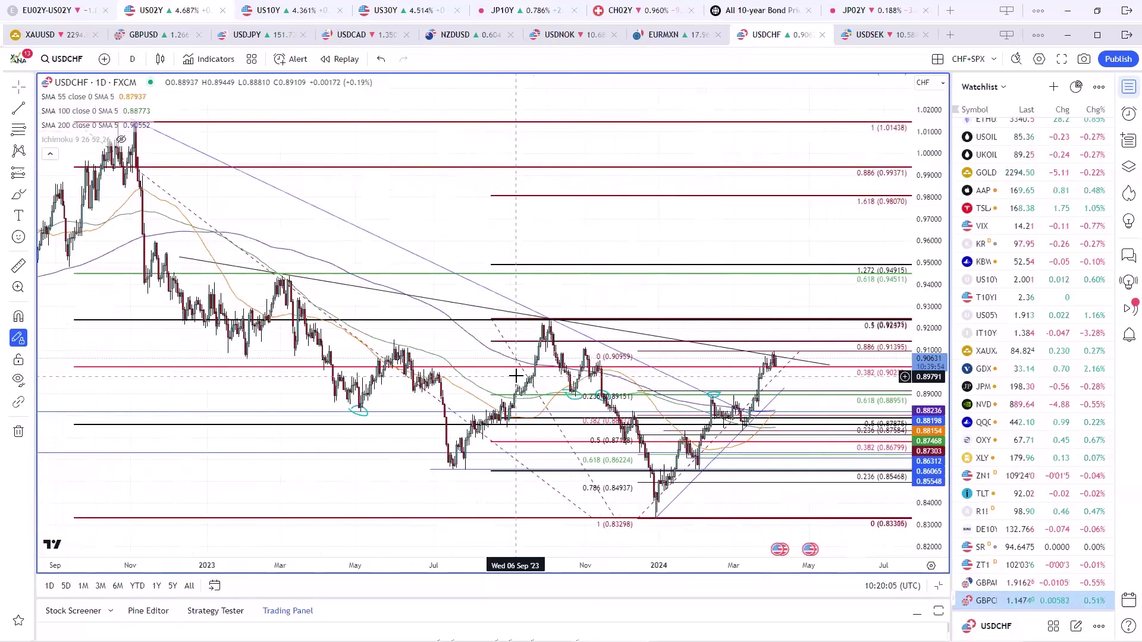
pyautogui.scroll(3, 516, 376)
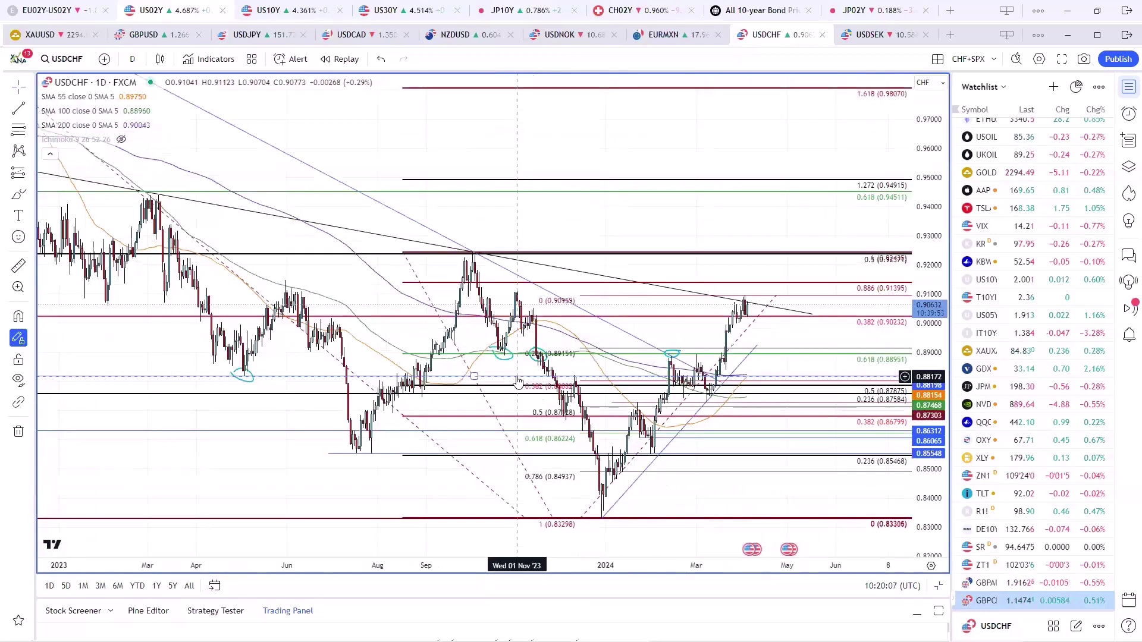
pyautogui.scroll(-2, 516, 376)
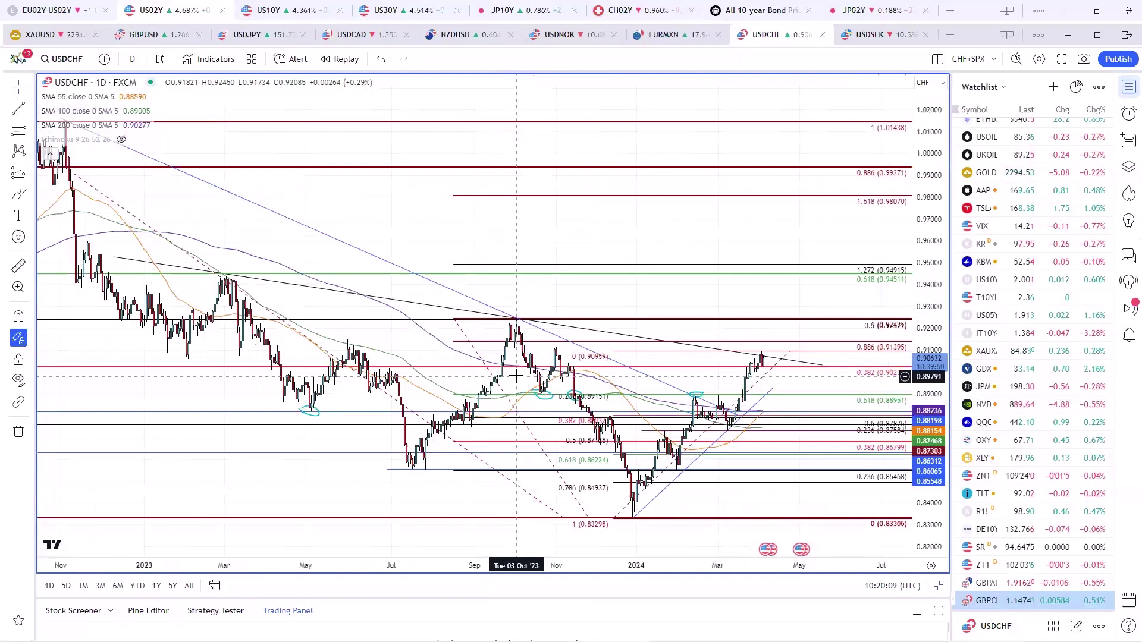
pyautogui.scroll(1, 516, 376)
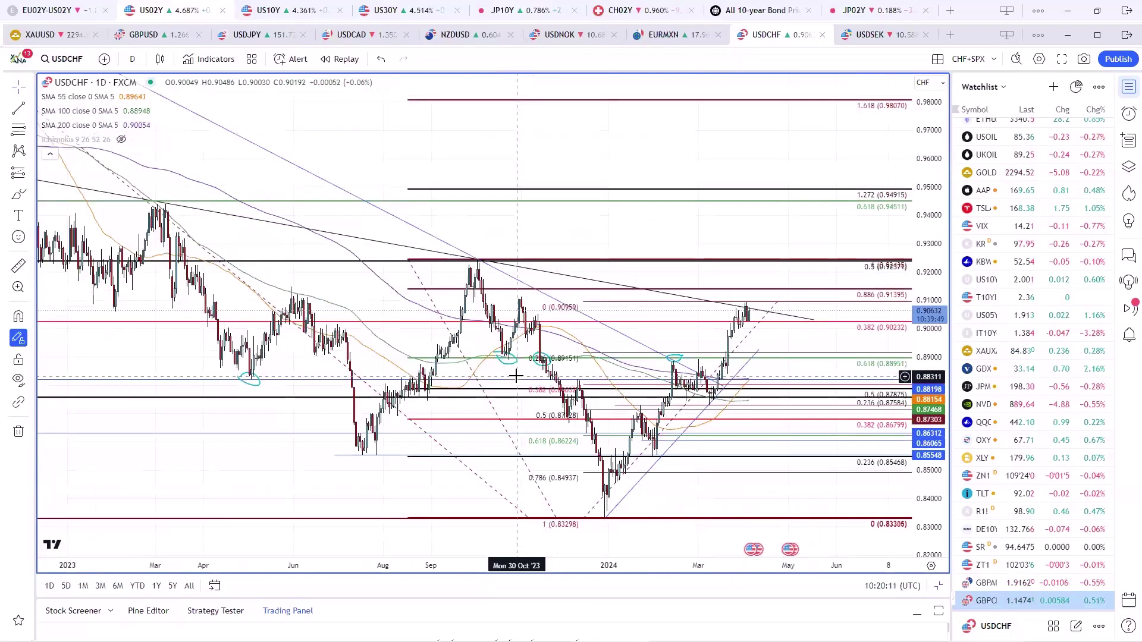
pyautogui.scroll(-1, 516, 376)
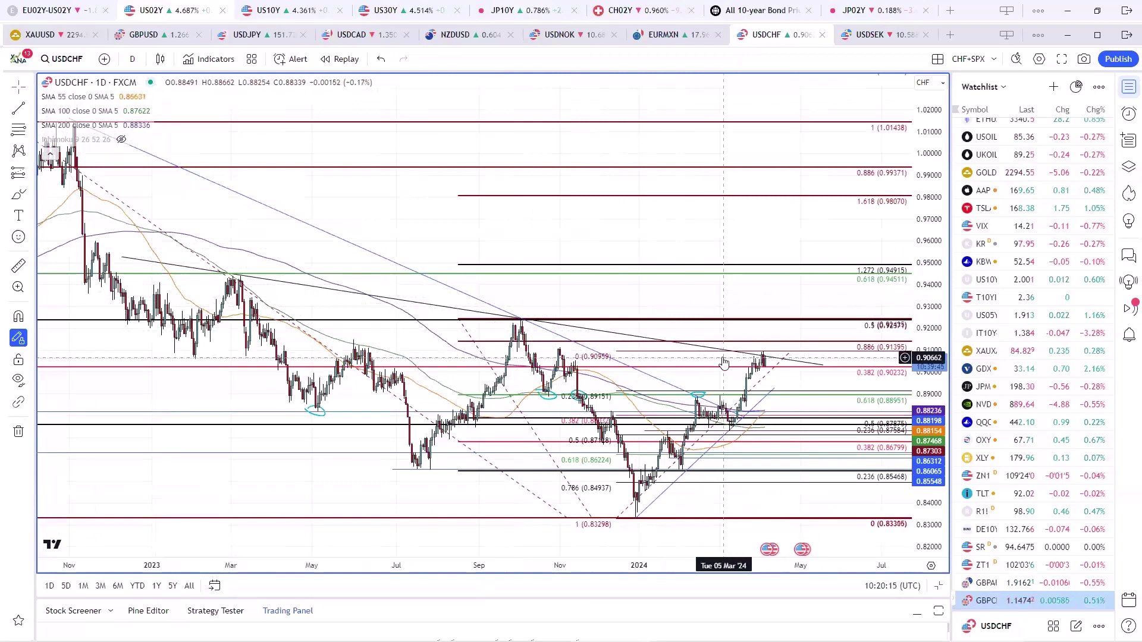
pyautogui.scroll(2, 720, 355)
pyautogui.scroll(1, 721, 356)
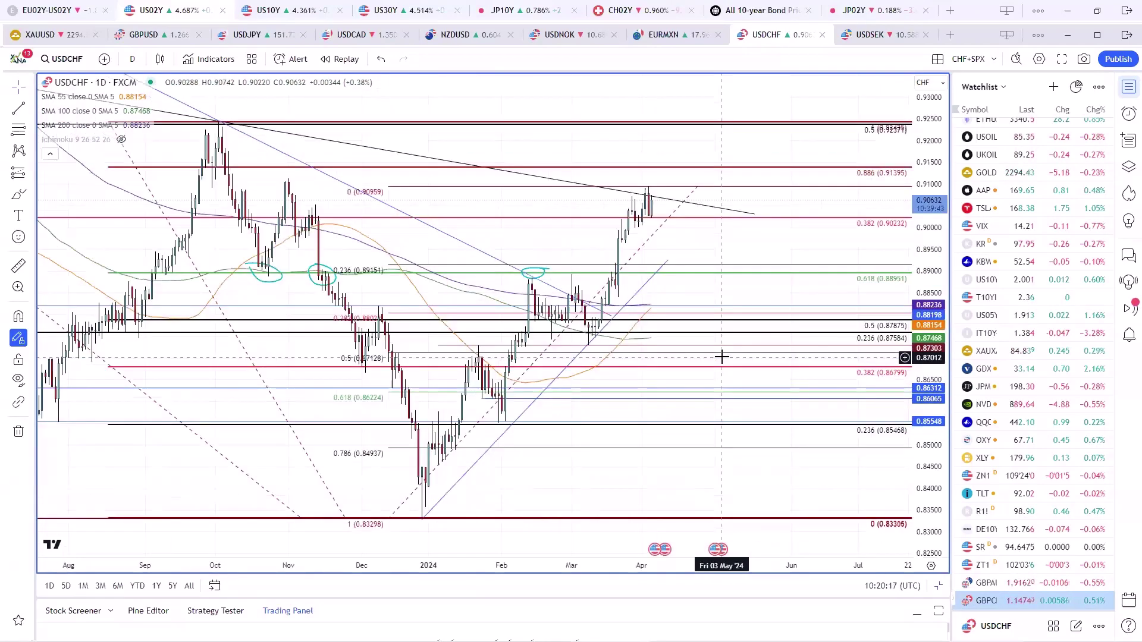
# Select the dashed diagonal trendline on USDCHF and zoom around it for review.
pyautogui.click(672, 215)
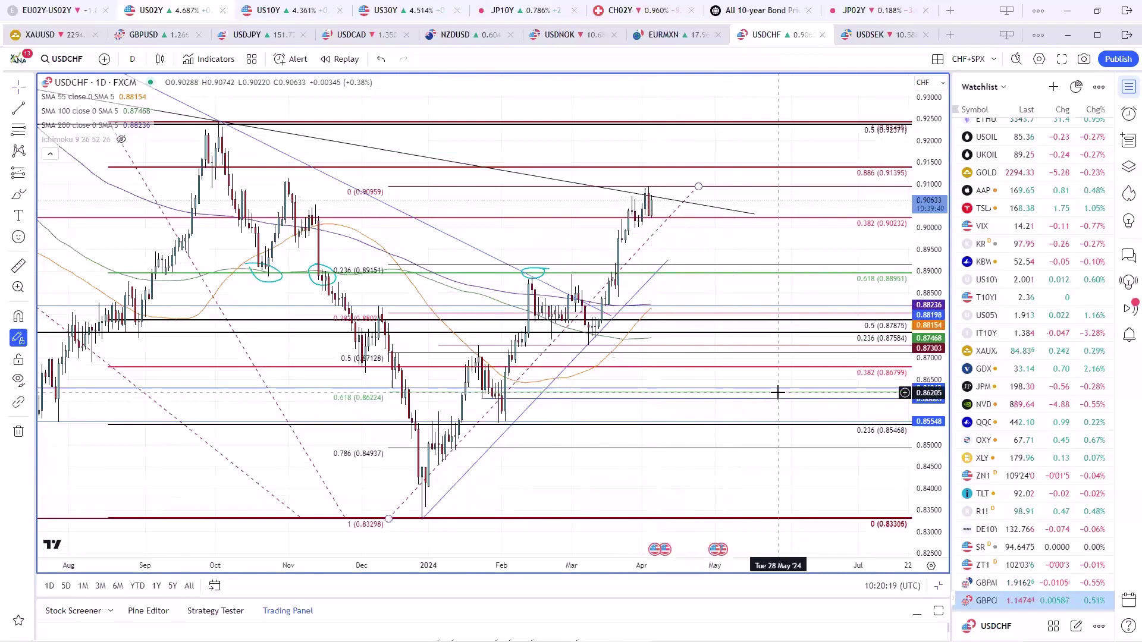
pyautogui.scroll(-2, 778, 392)
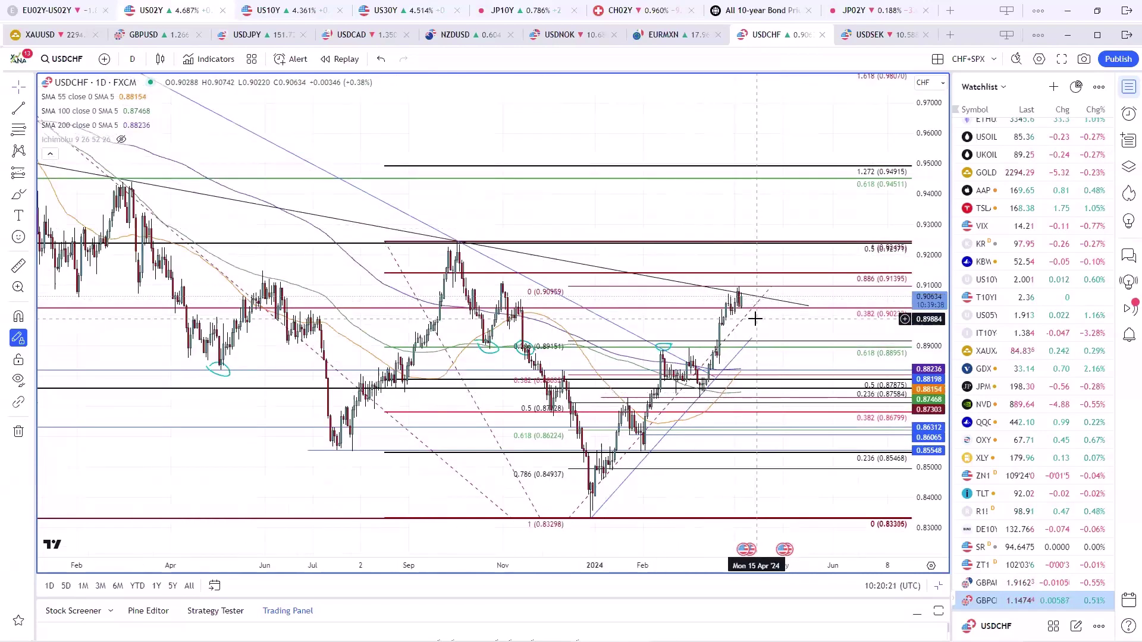
pyautogui.scroll(1, 754, 319)
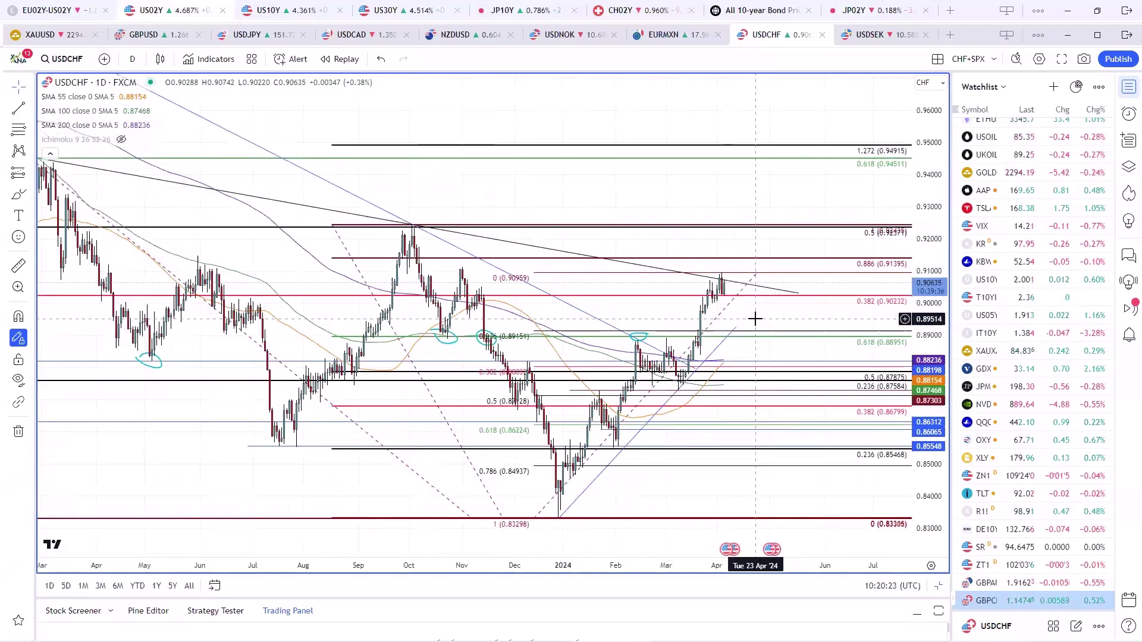
pyautogui.scroll(1, 732, 273)
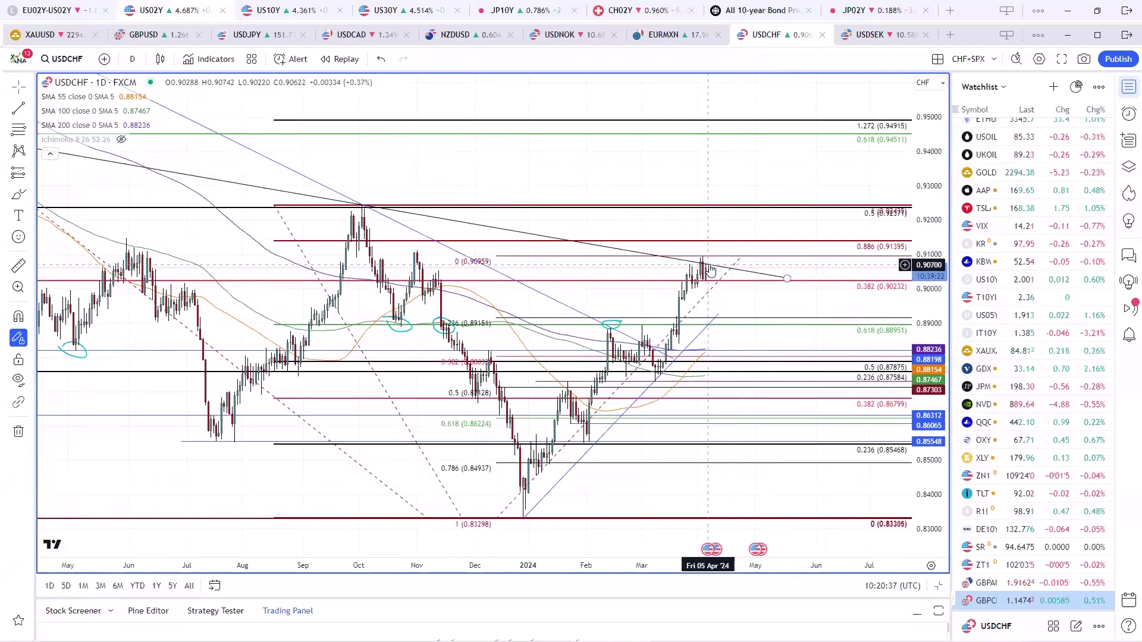
pyautogui.scroll(-3, 711, 271)
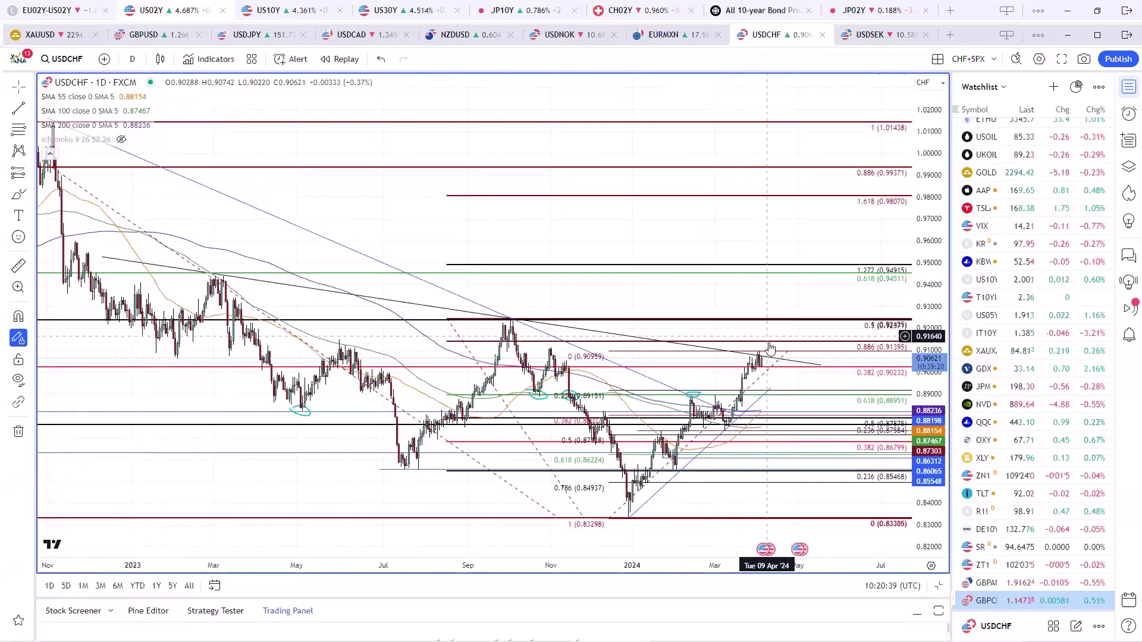
pyautogui.scroll(3, 777, 388)
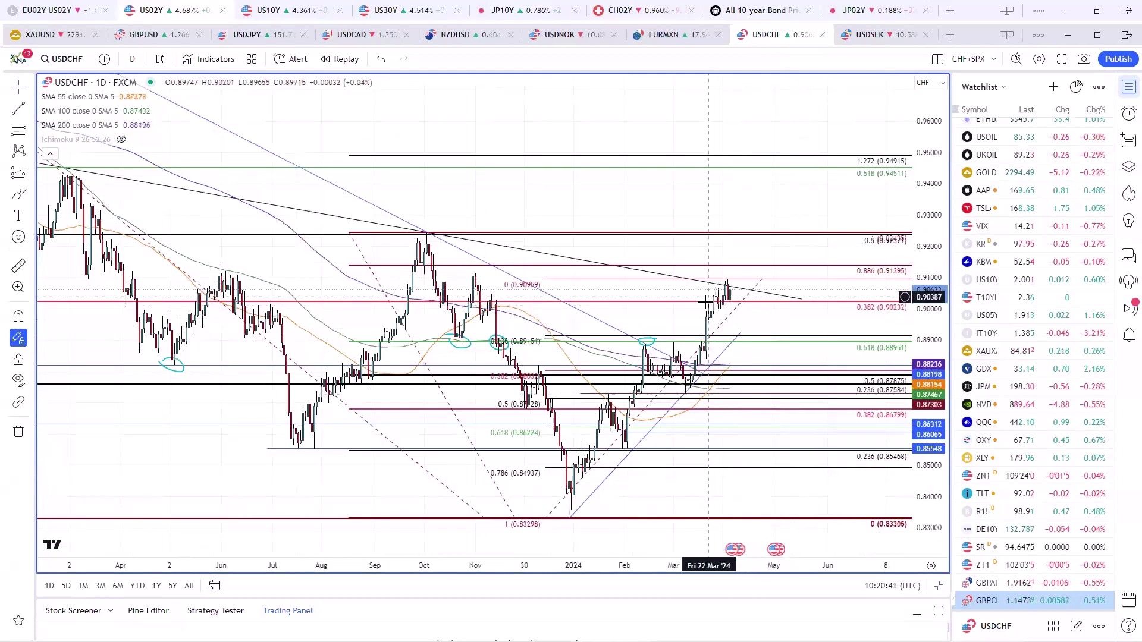